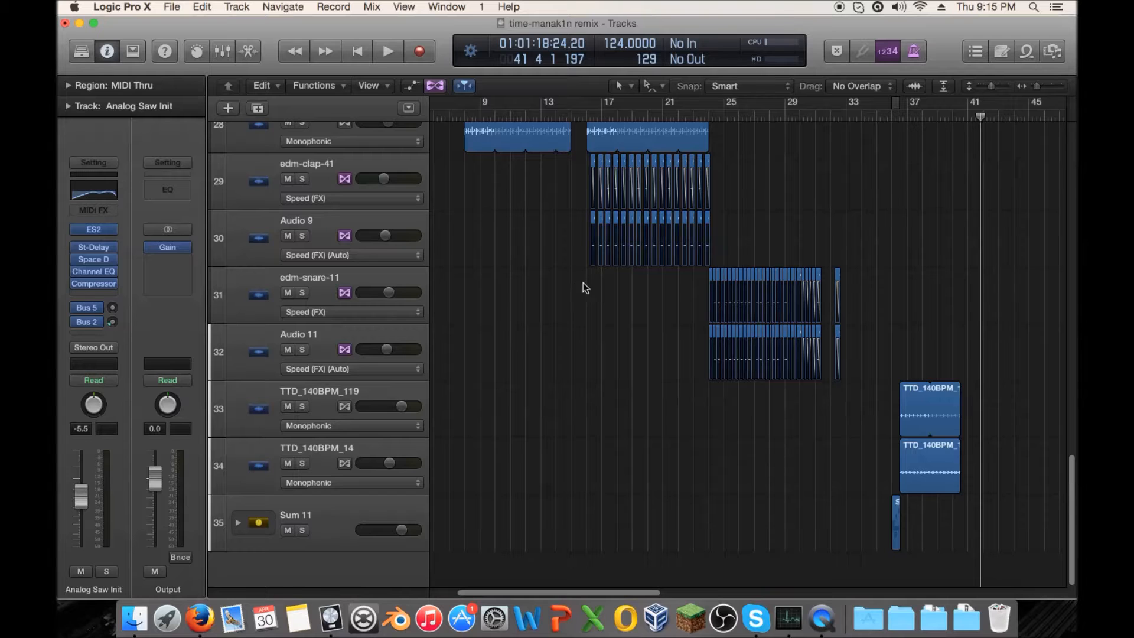
Step: Look over the arrangement and play its sections from about bars 7, 15 and 25
scroll(644, 299, up, 10)
scroll(652, 291, up, 18)
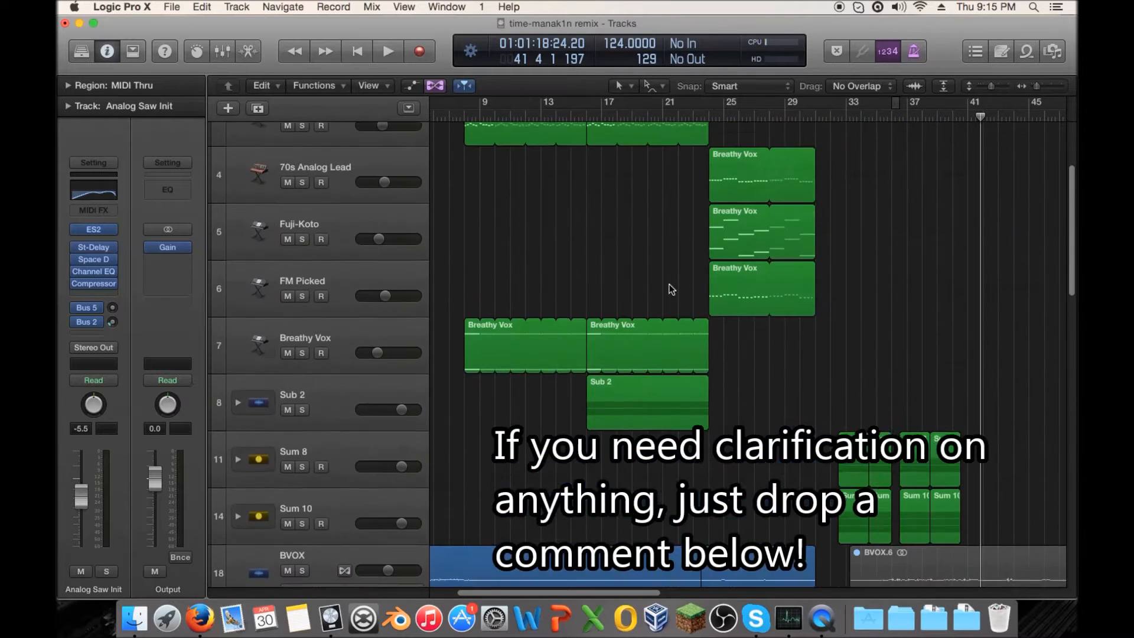
scroll(845, 234, left, 3)
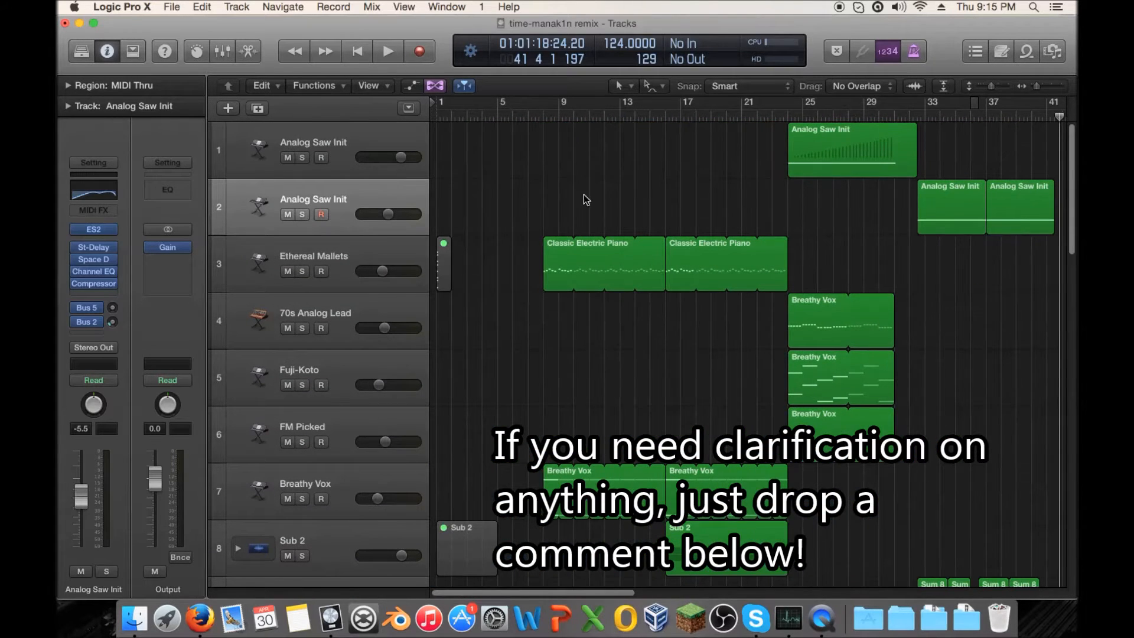
scroll(583, 197, down, 8)
scroll(583, 201, down, 8)
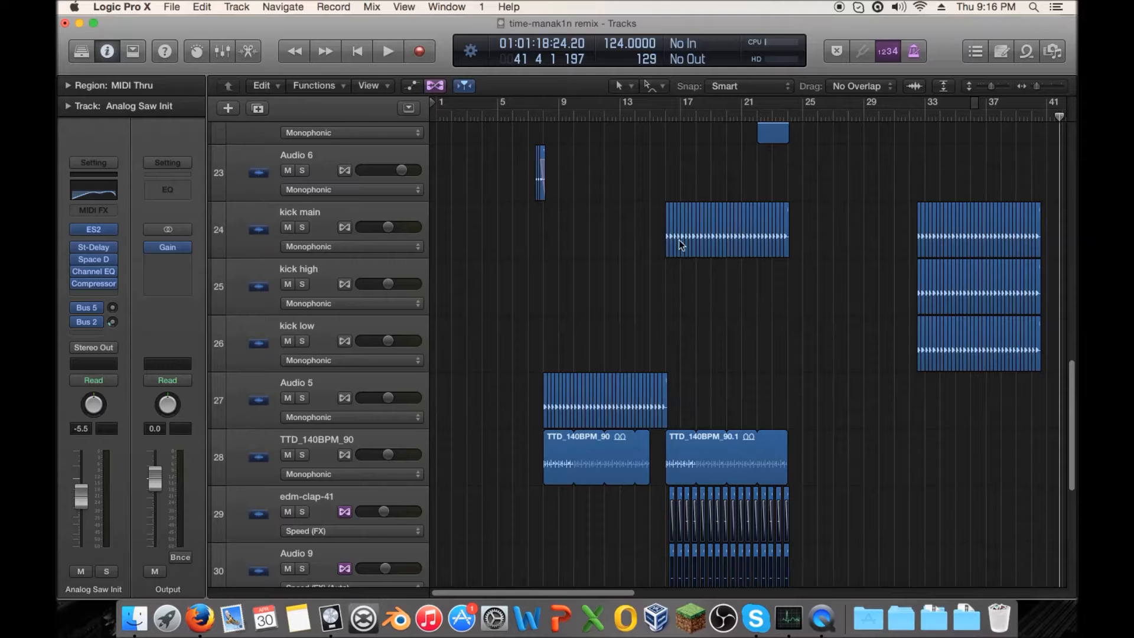
double_click(534, 116)
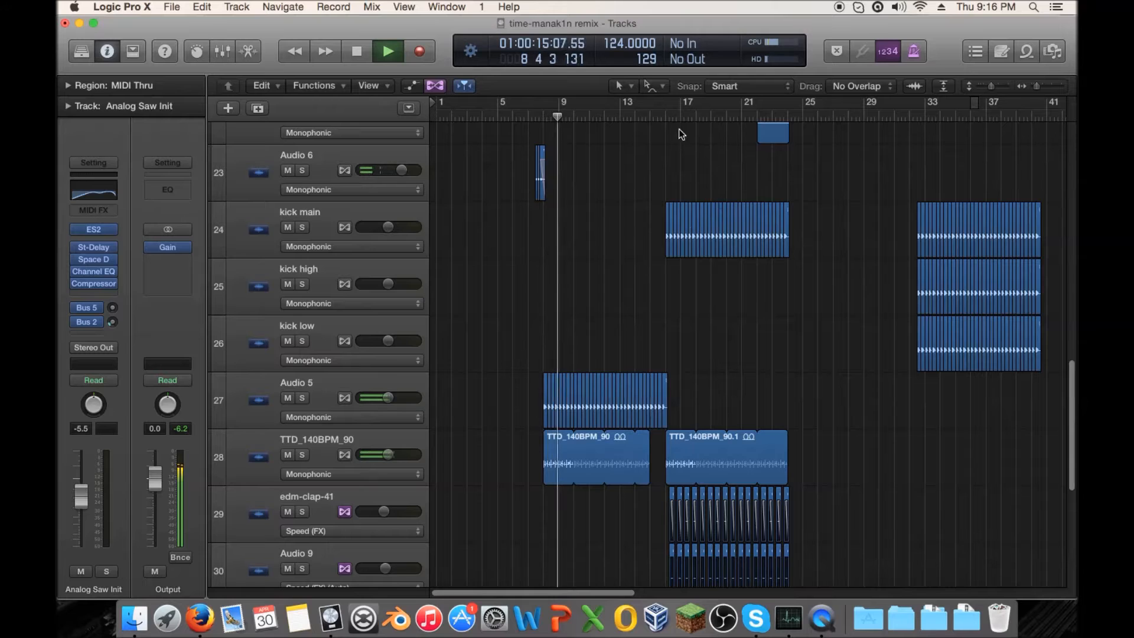
click(658, 116)
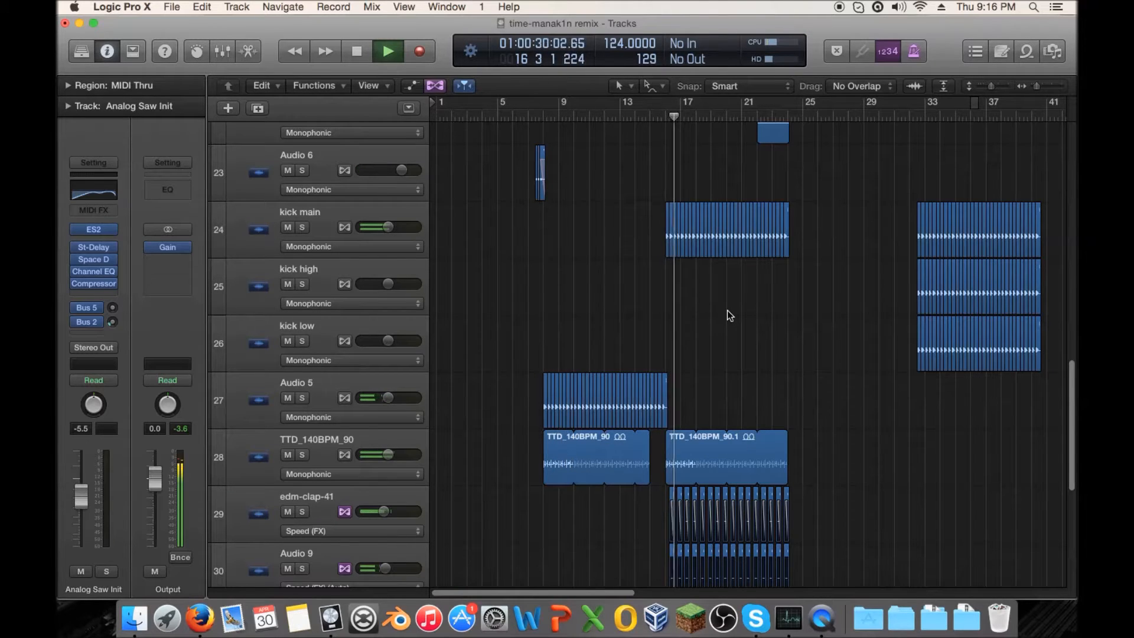
click(810, 115)
key(space)
Step: Review the instrument, vocal and drum tracks and play the section from bar 8
scroll(779, 240, up, 20)
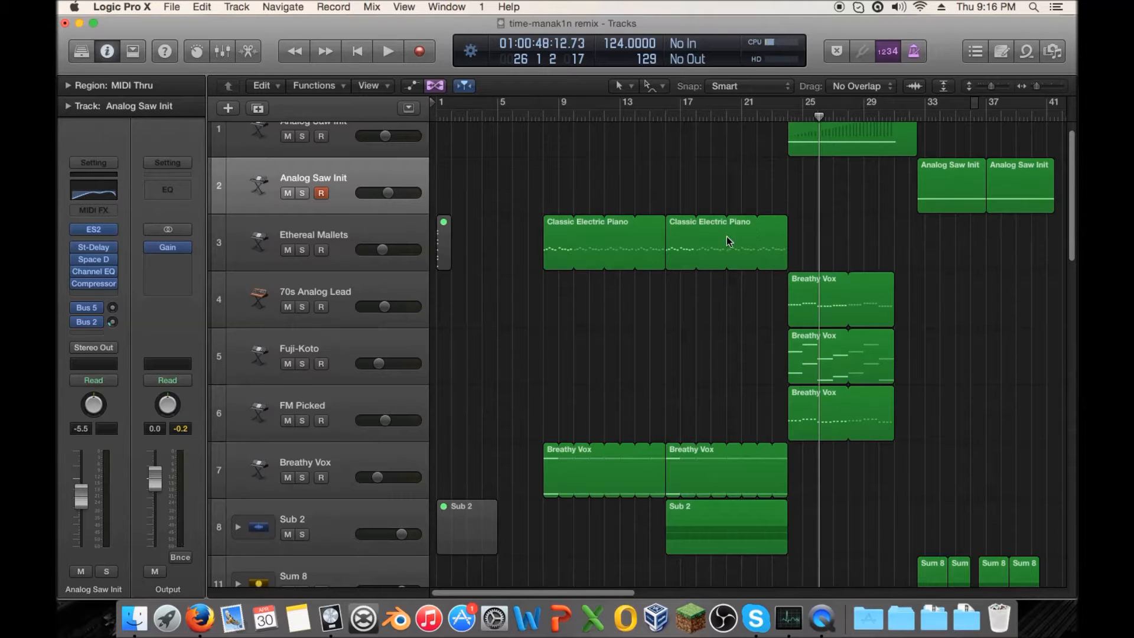
scroll(753, 229, down, 12)
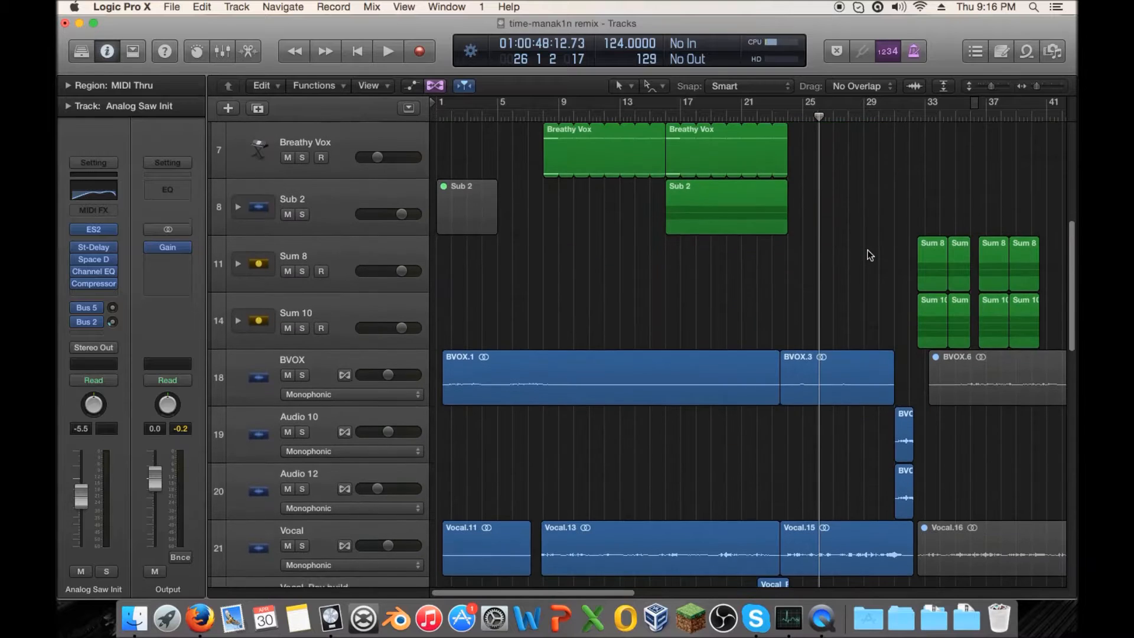
scroll(870, 255, down, 3)
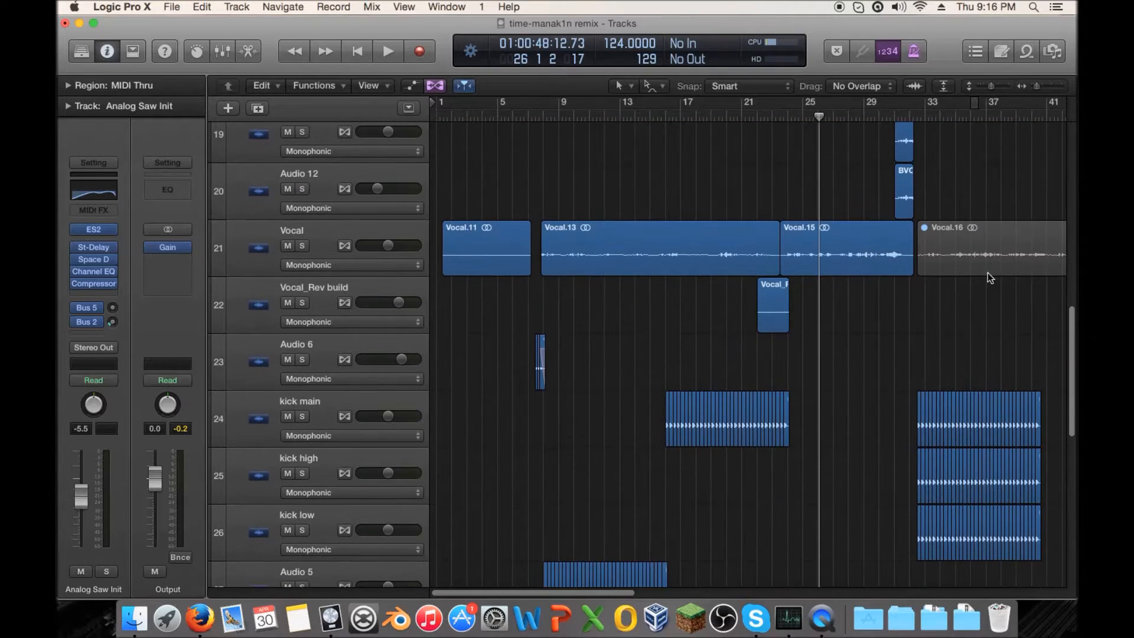
scroll(879, 303, down, 5)
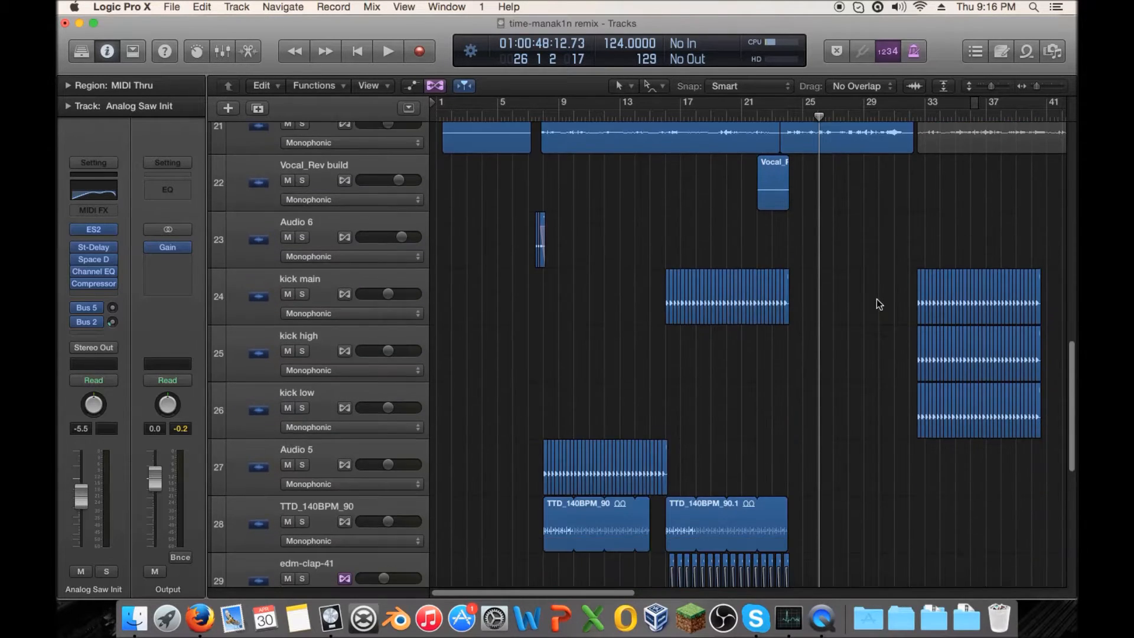
scroll(878, 301, up, 15)
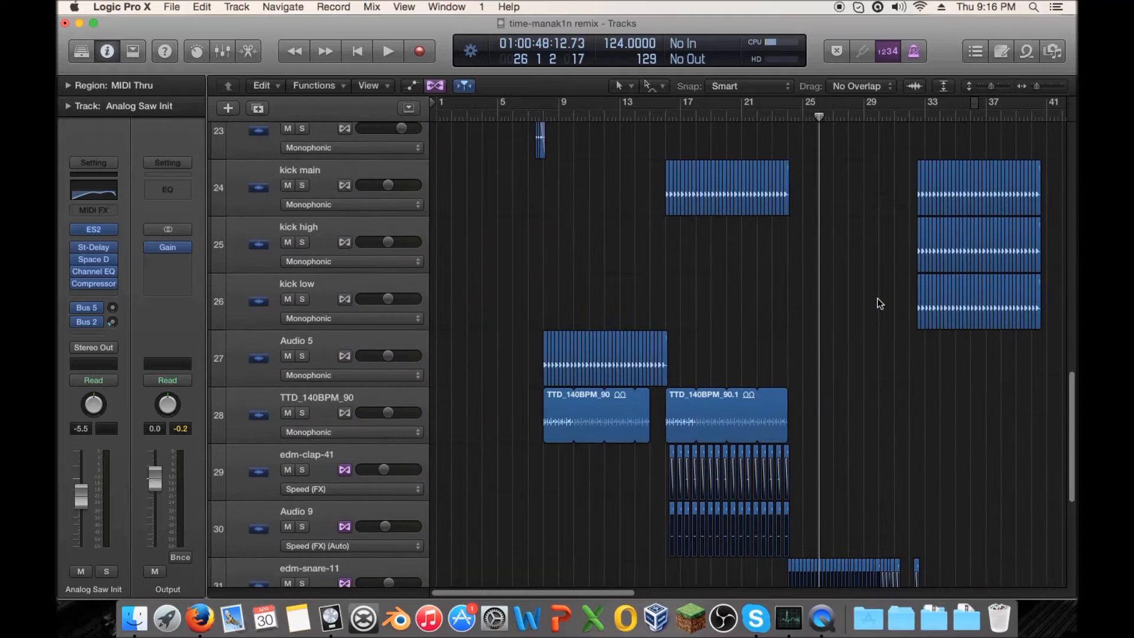
scroll(877, 302, up, 4)
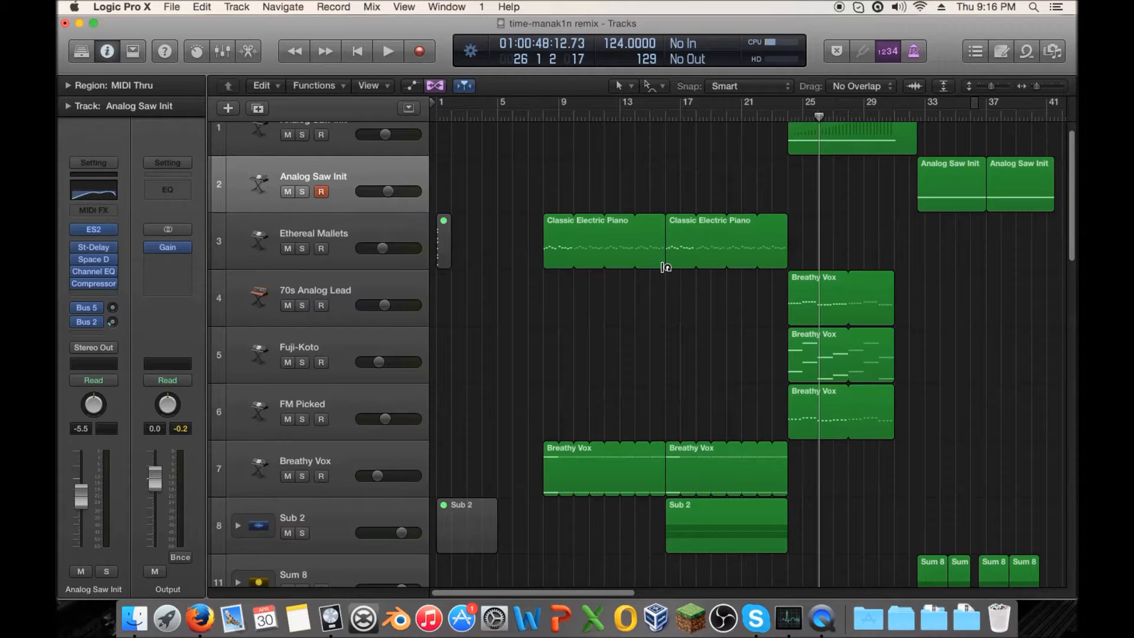
click(544, 116)
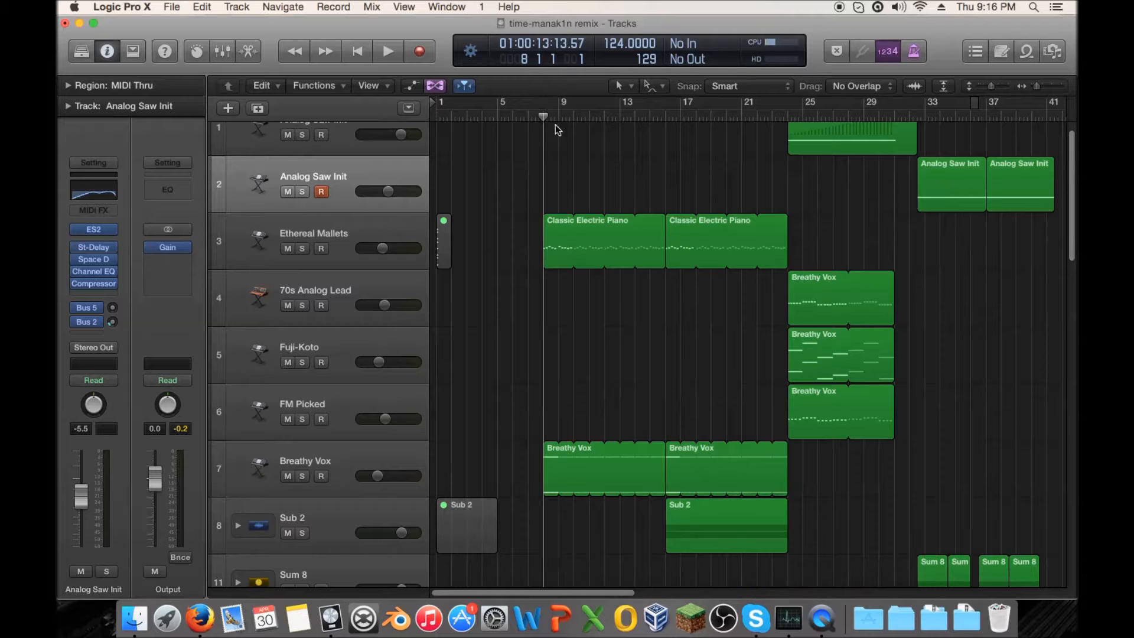
key(space)
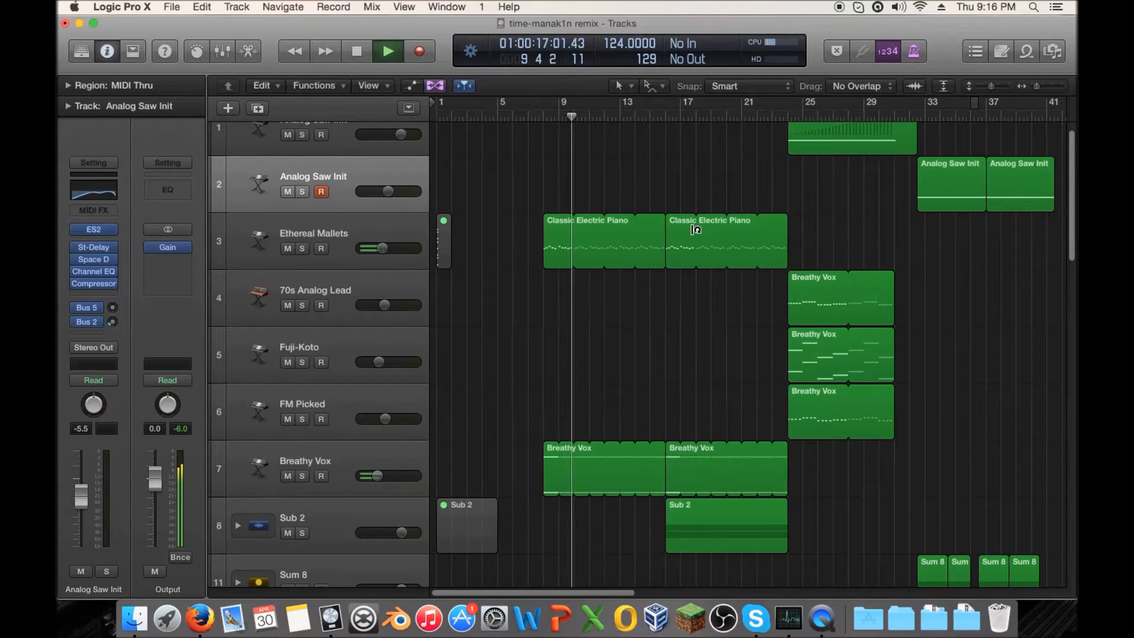
key(space)
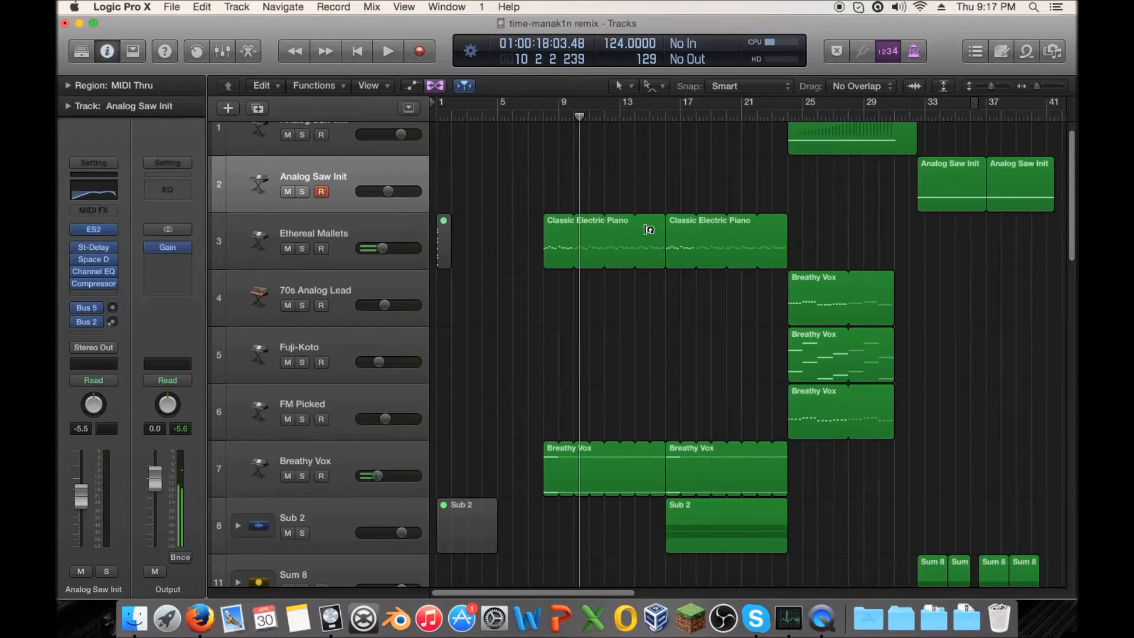
Step: Play the section from bar 16, where the kick main track enters
scroll(688, 215, down, 10)
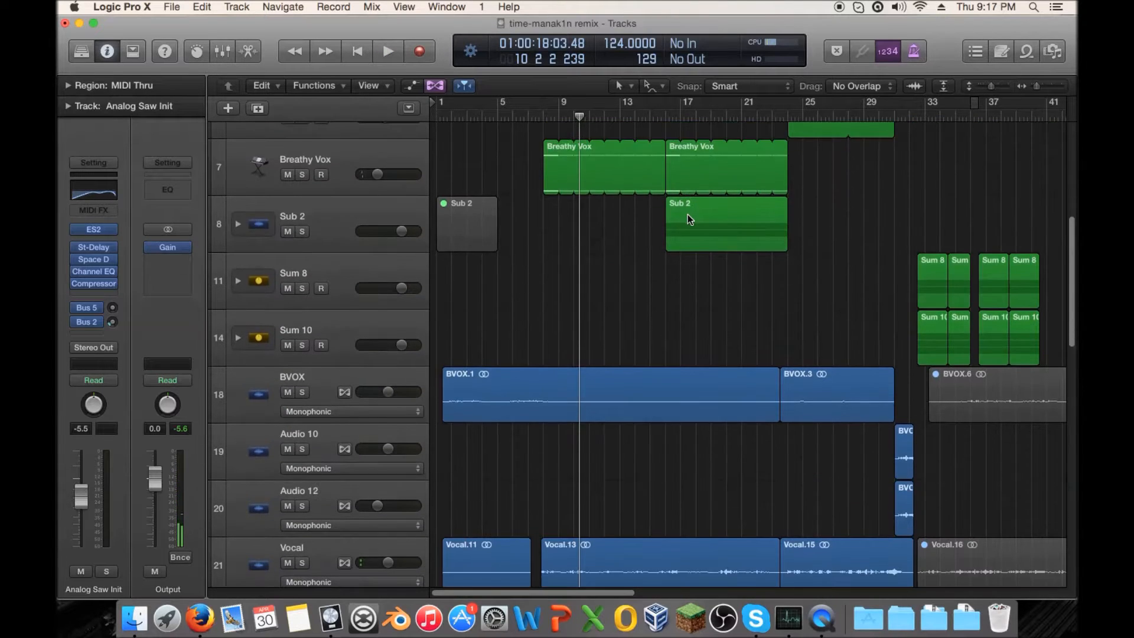
scroll(689, 220, down, 3)
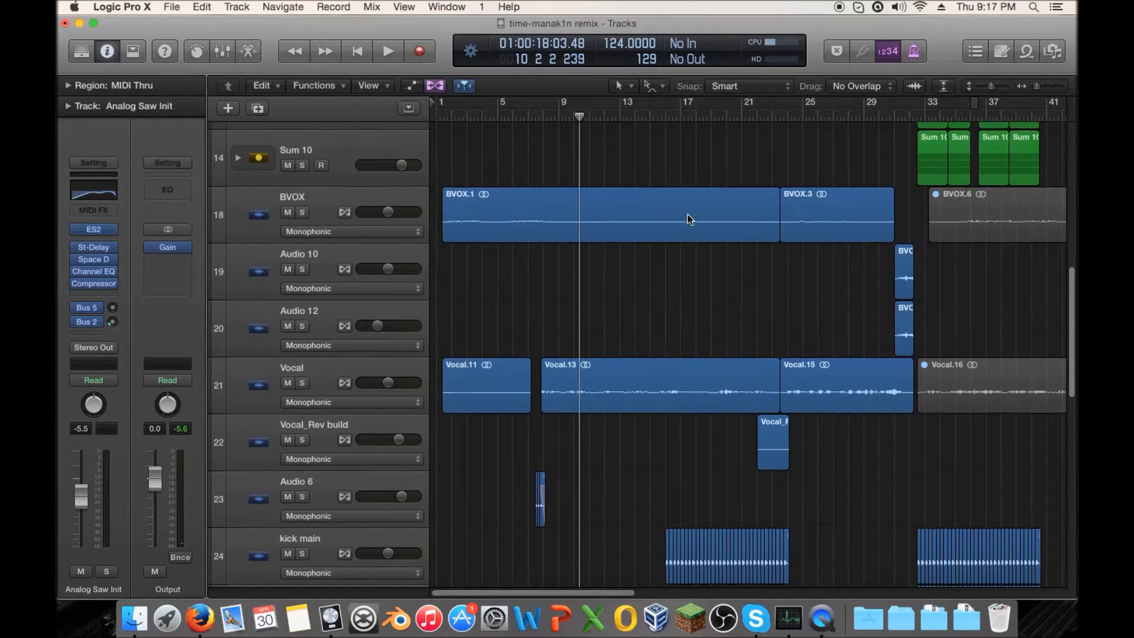
scroll(688, 214, up, 6)
click(652, 114)
click(667, 114)
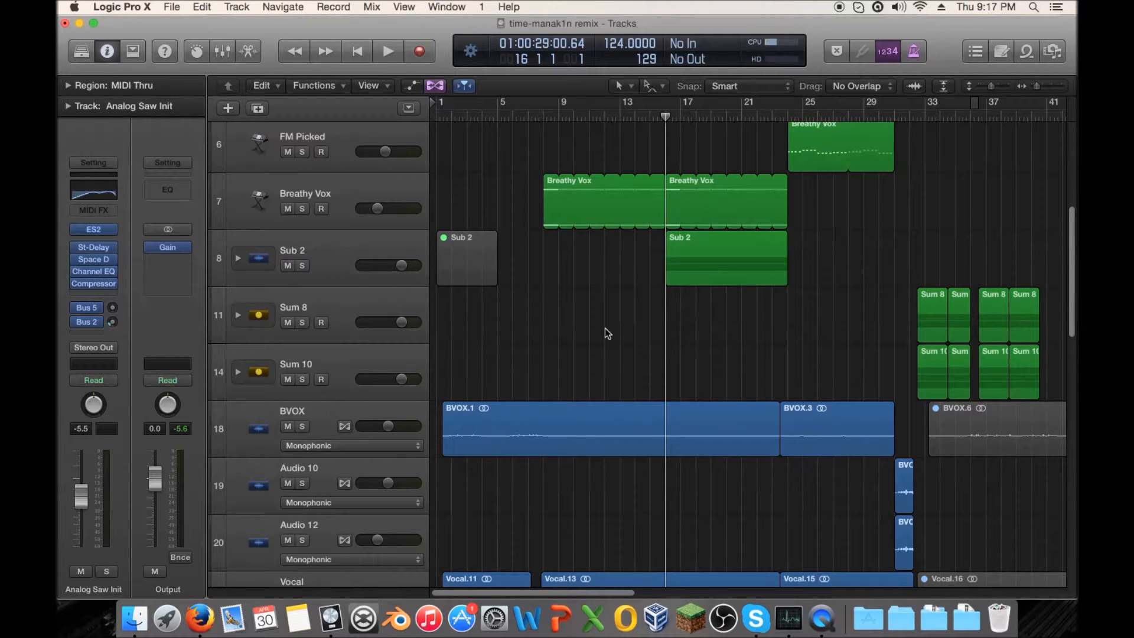
scroll(699, 327, down, 8)
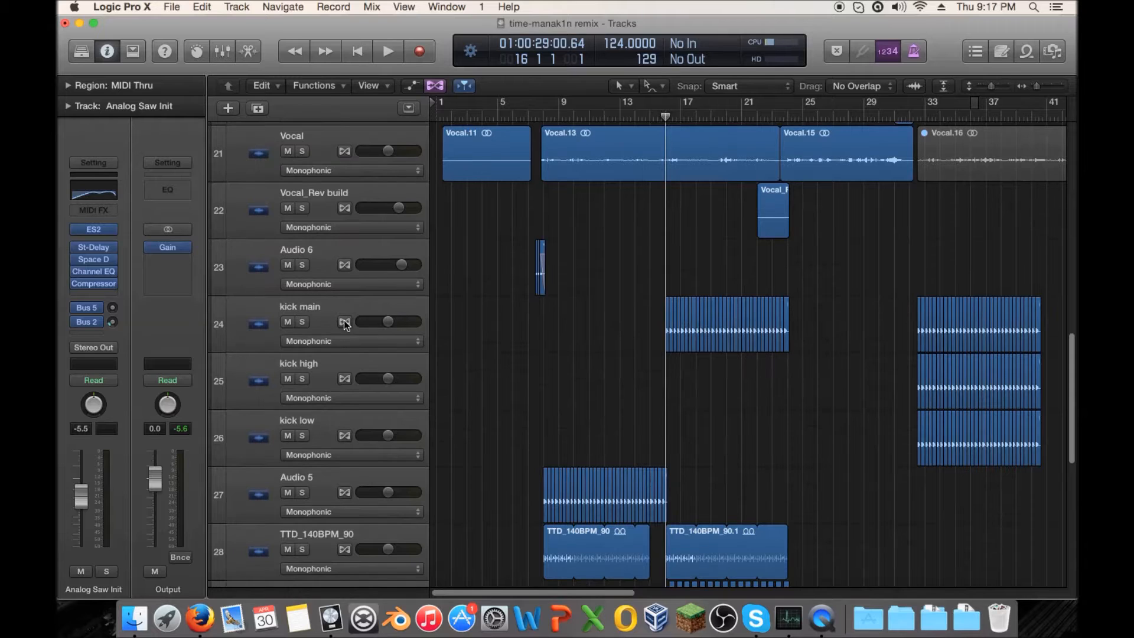
key(space)
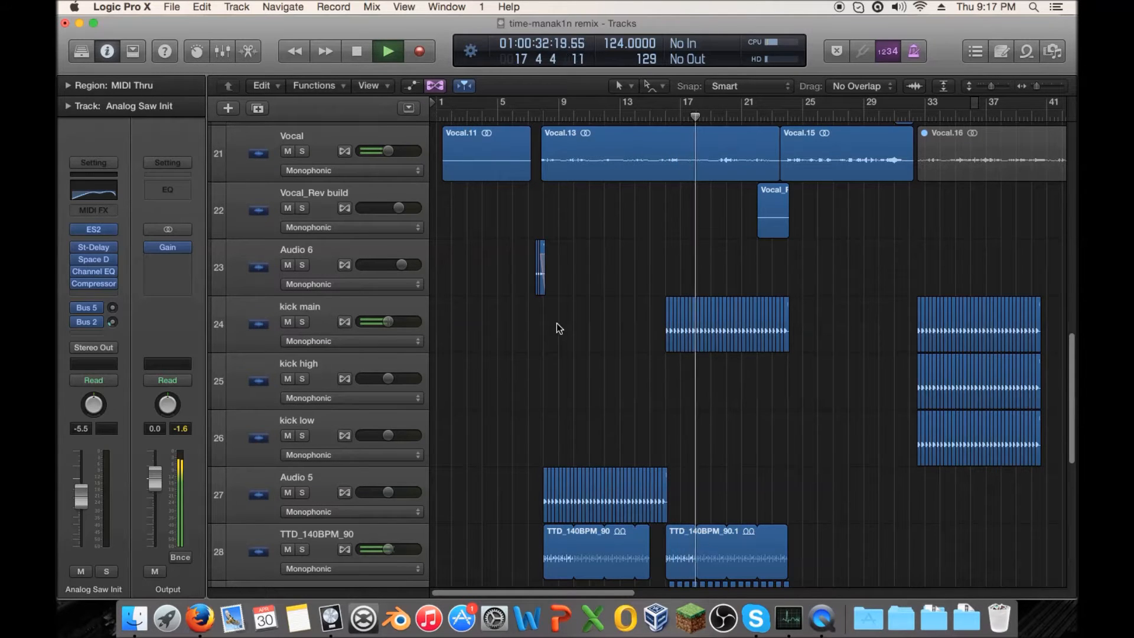
key(space)
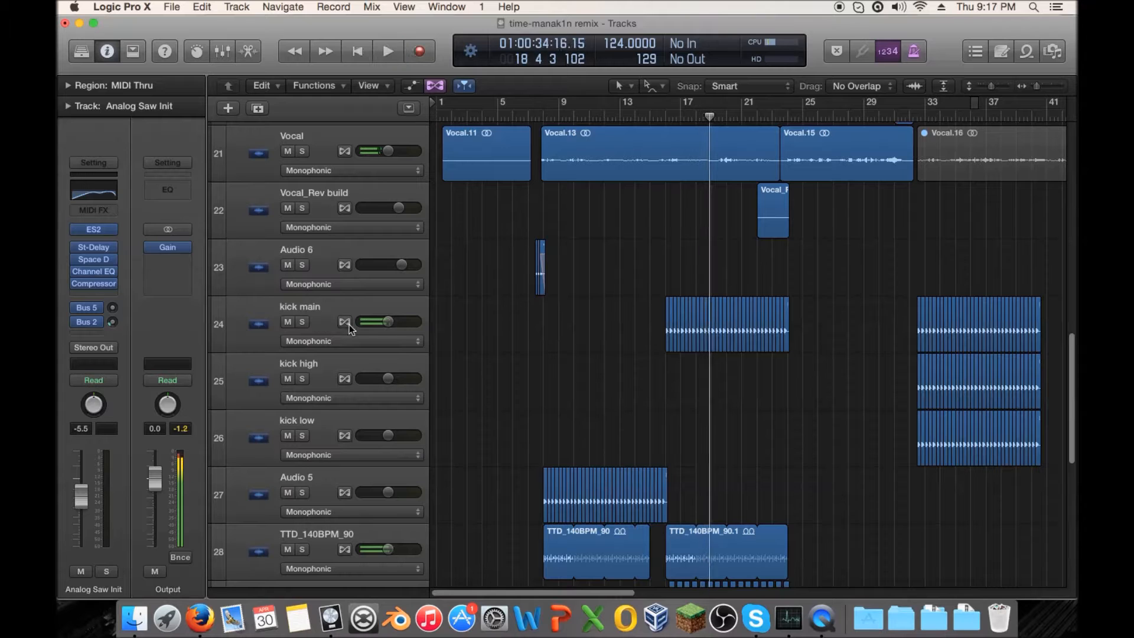
Step: Solo the kick main track and set an 8-bar cycle range from bar 16 over its first group of regions
click(336, 303)
click(302, 321)
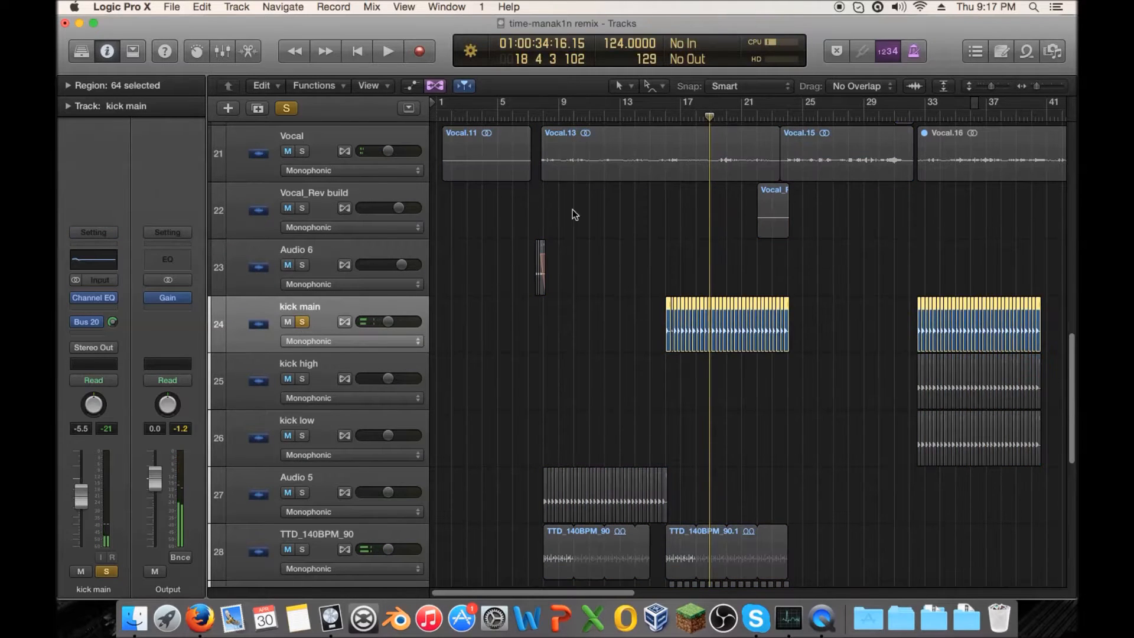
drag(676, 104, 781, 105)
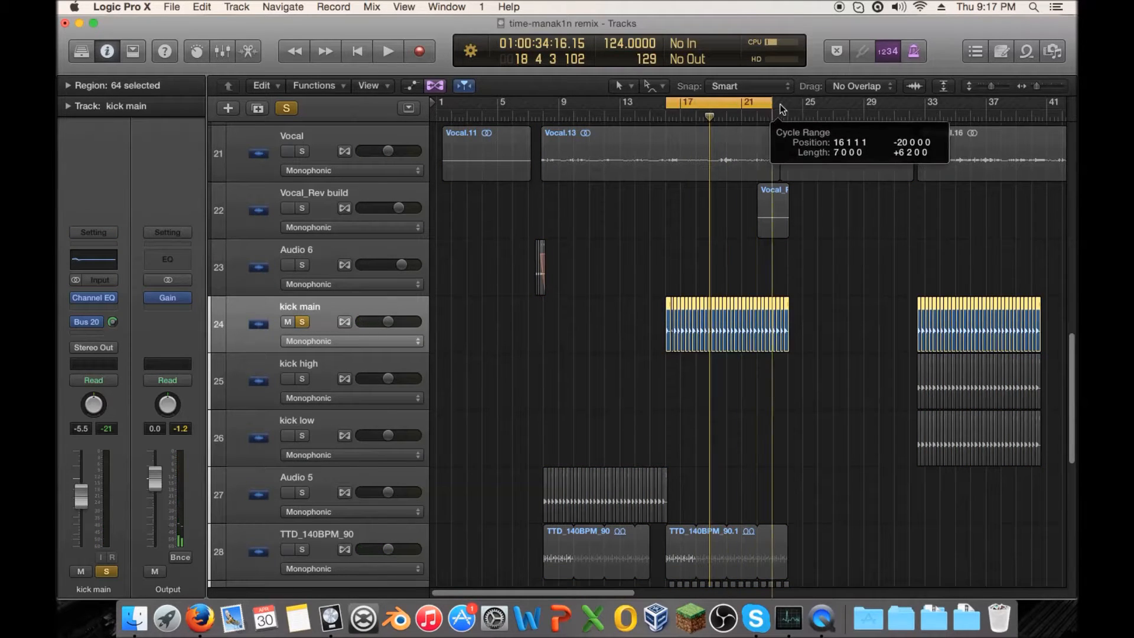
click(324, 301)
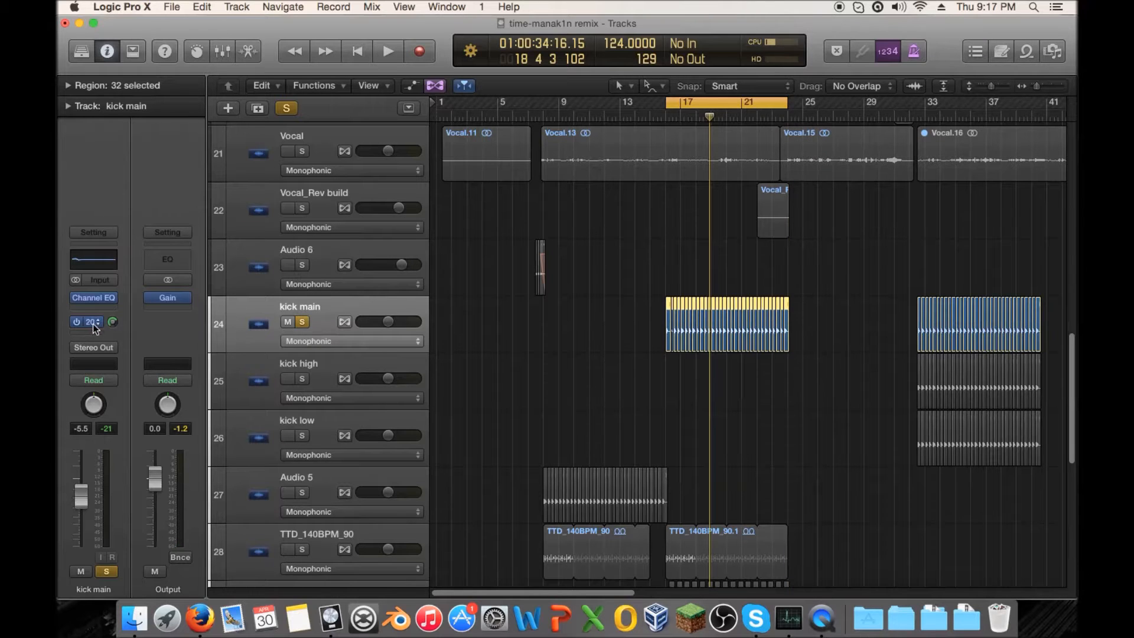
Step: Cut kick main's Channel EQ during playback by 3.5 dB at 520 Hz and 9.5 dB at 72 Hz with a Q of 0.30
click(97, 297)
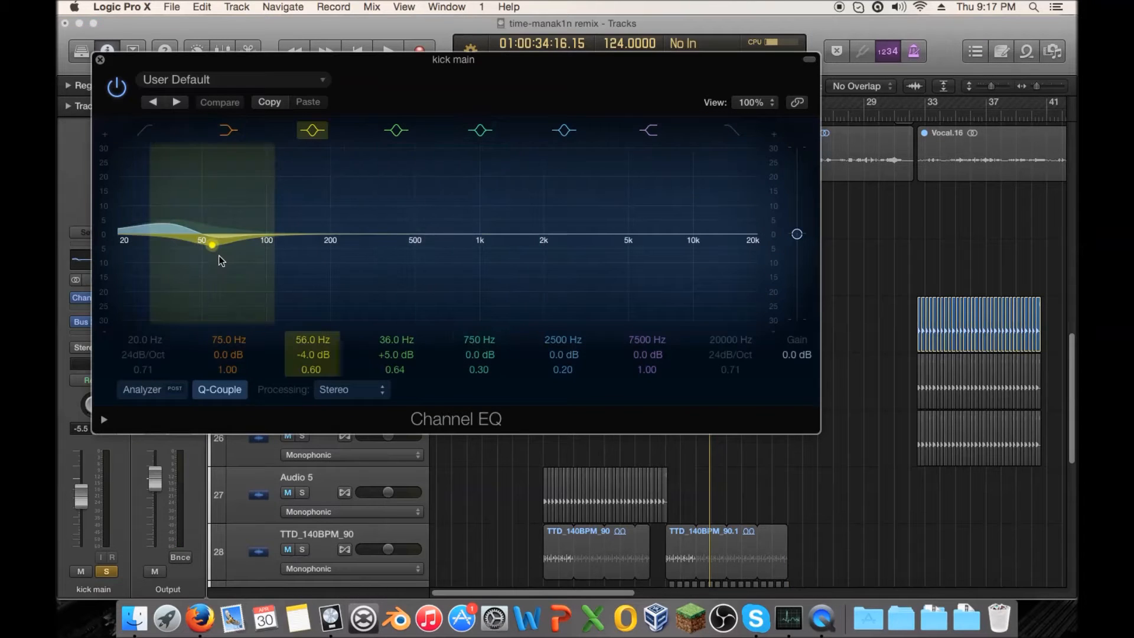
key(space)
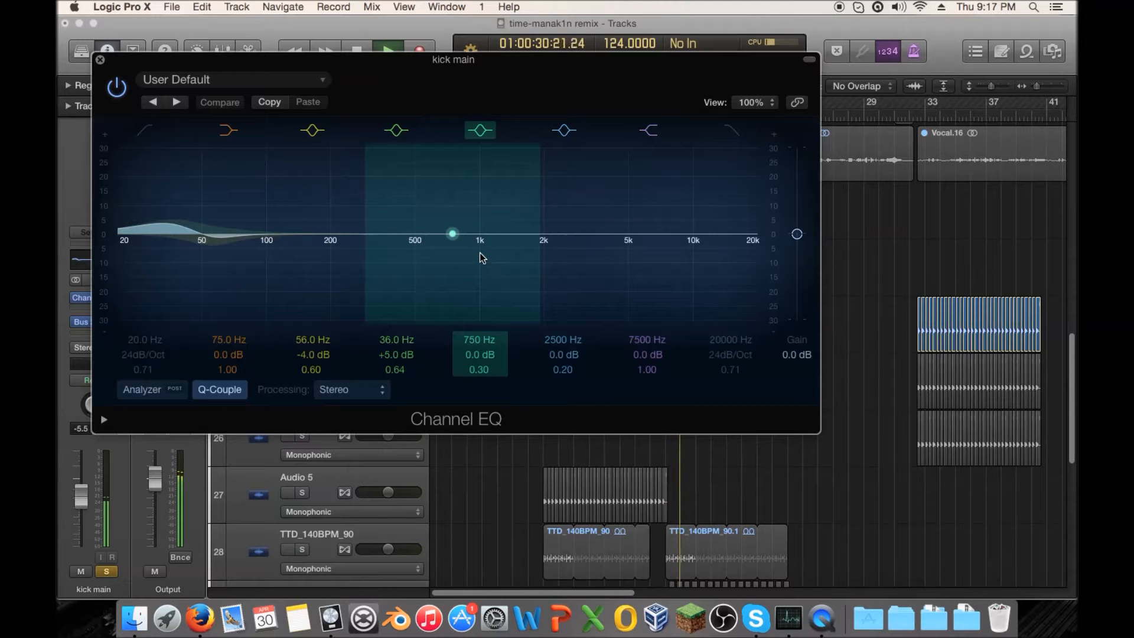
drag(467, 250, 433, 263)
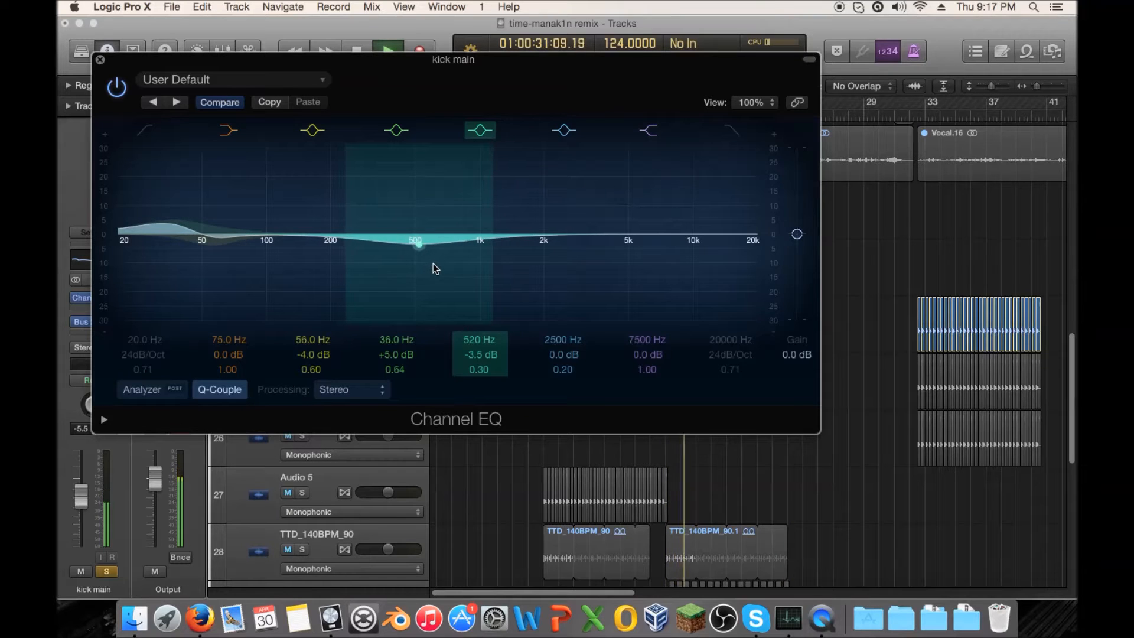
drag(222, 247, 286, 268)
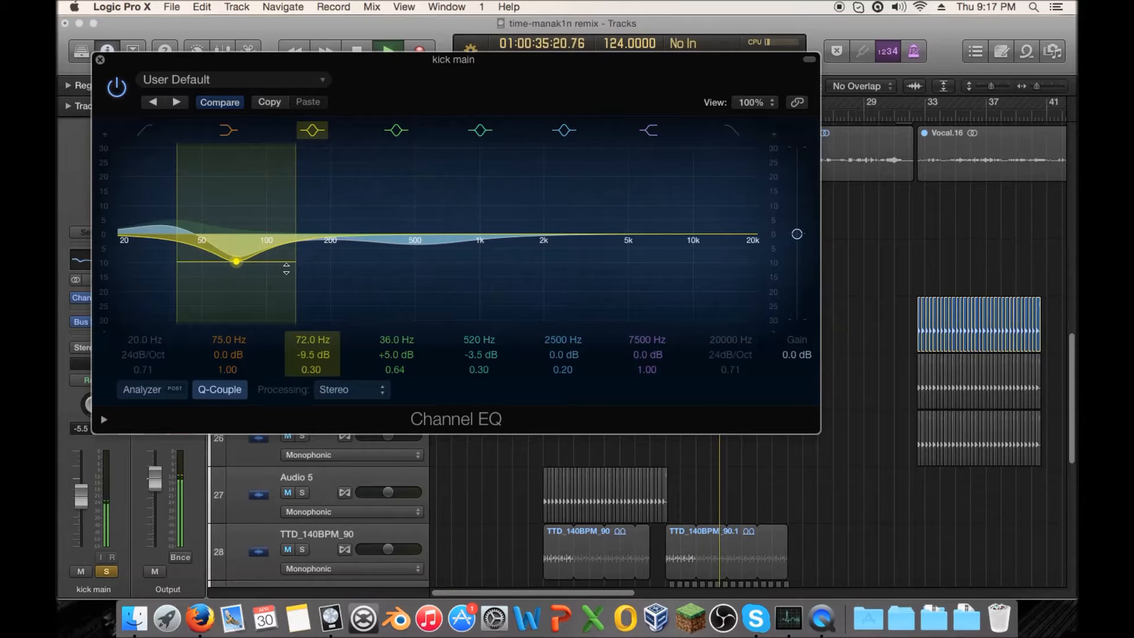
Step: Unsolo the kick main track and compare its edited EQ with the original settings in the full mix
click(106, 571)
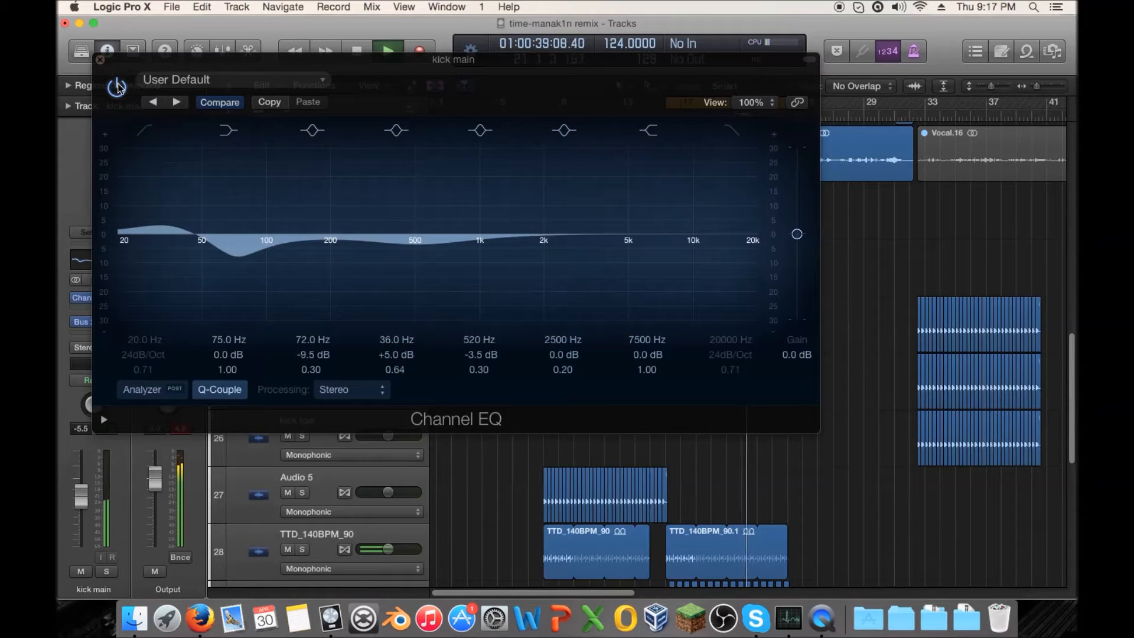
click(207, 103)
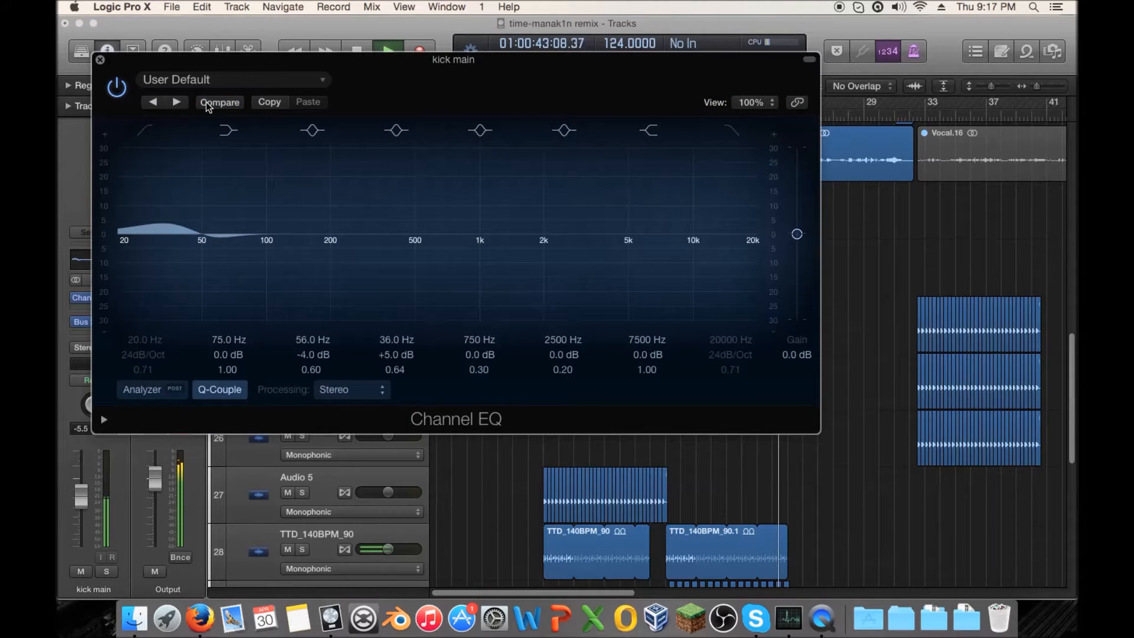
click(207, 101)
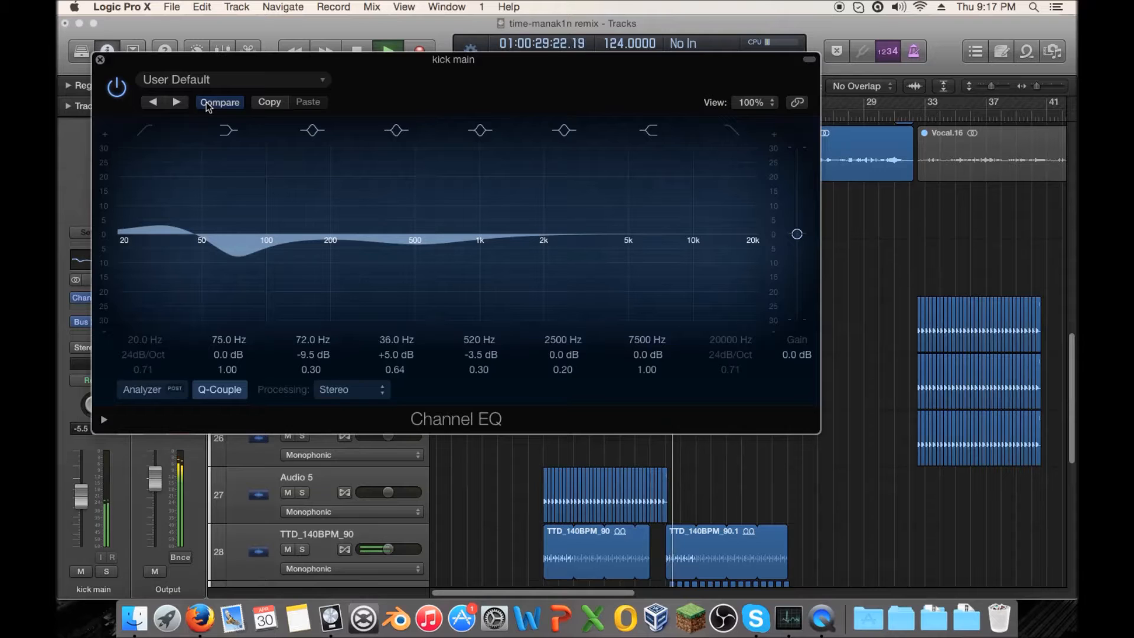
click(207, 101)
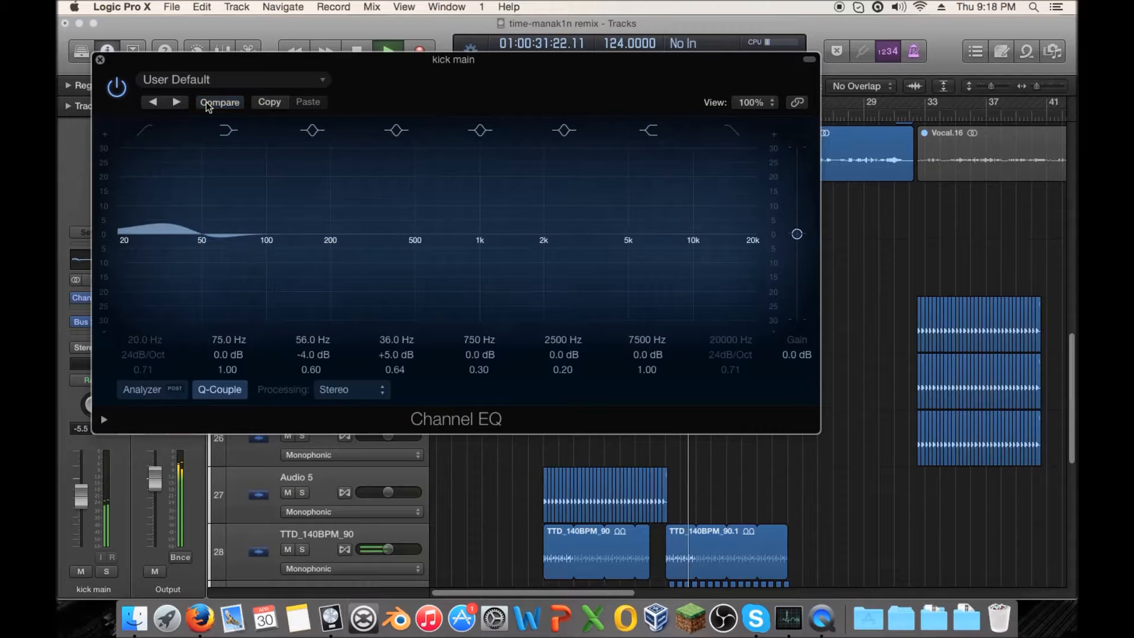
click(207, 101)
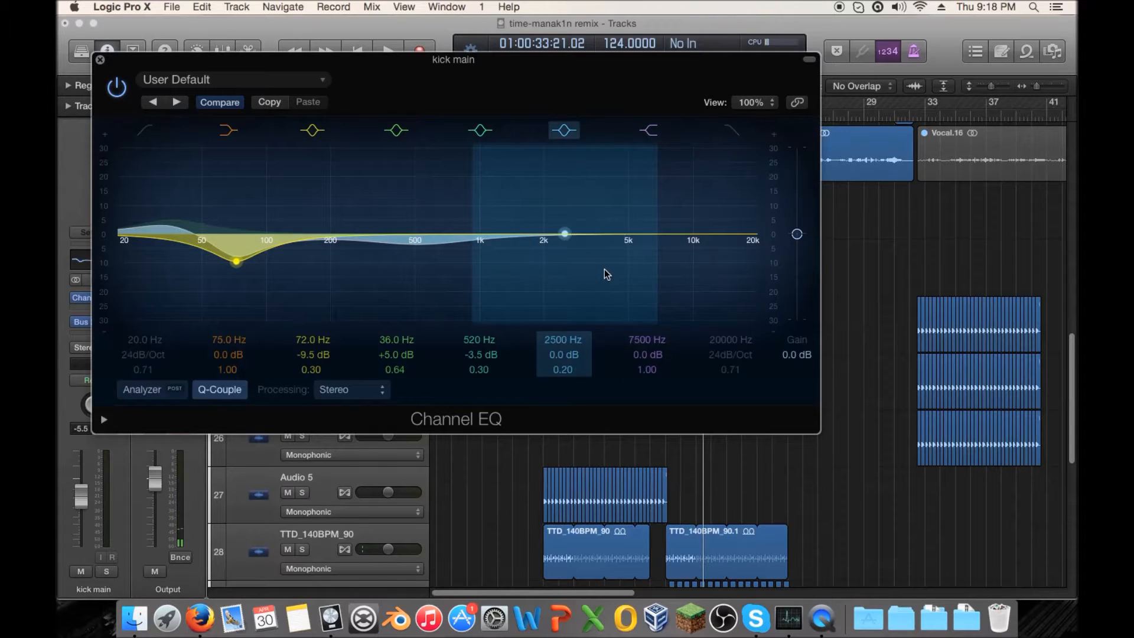
Step: Boost the 2500 Hz band of kick main's Channel EQ by 3.0 dB, shifting it to 4050 Hz, and close the EQ
drag(607, 264, 652, 257)
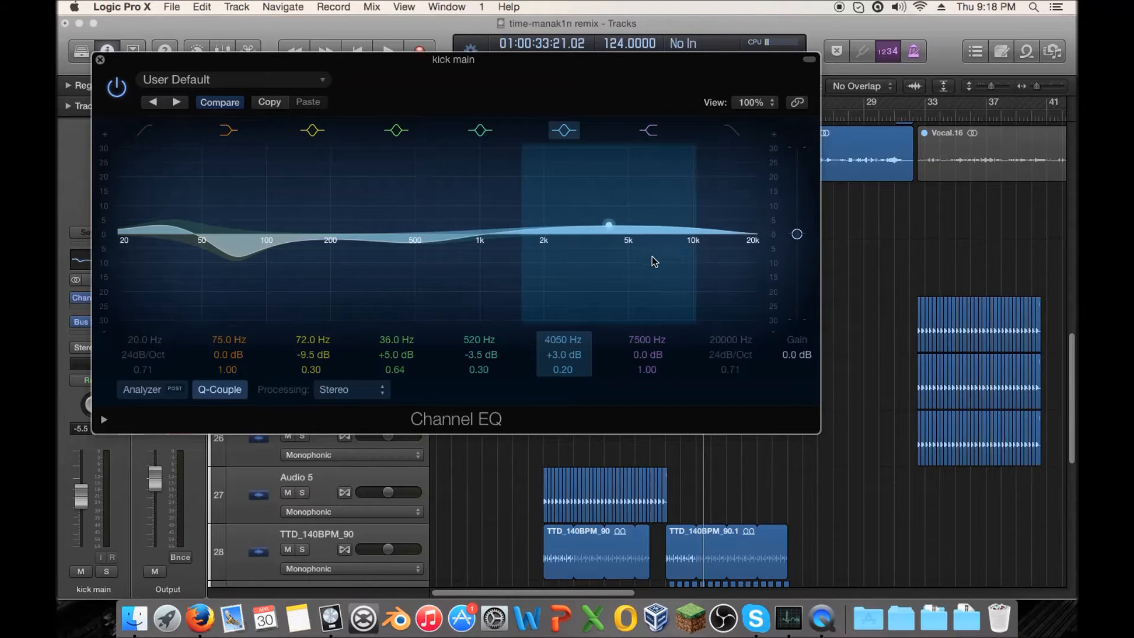
click(99, 60)
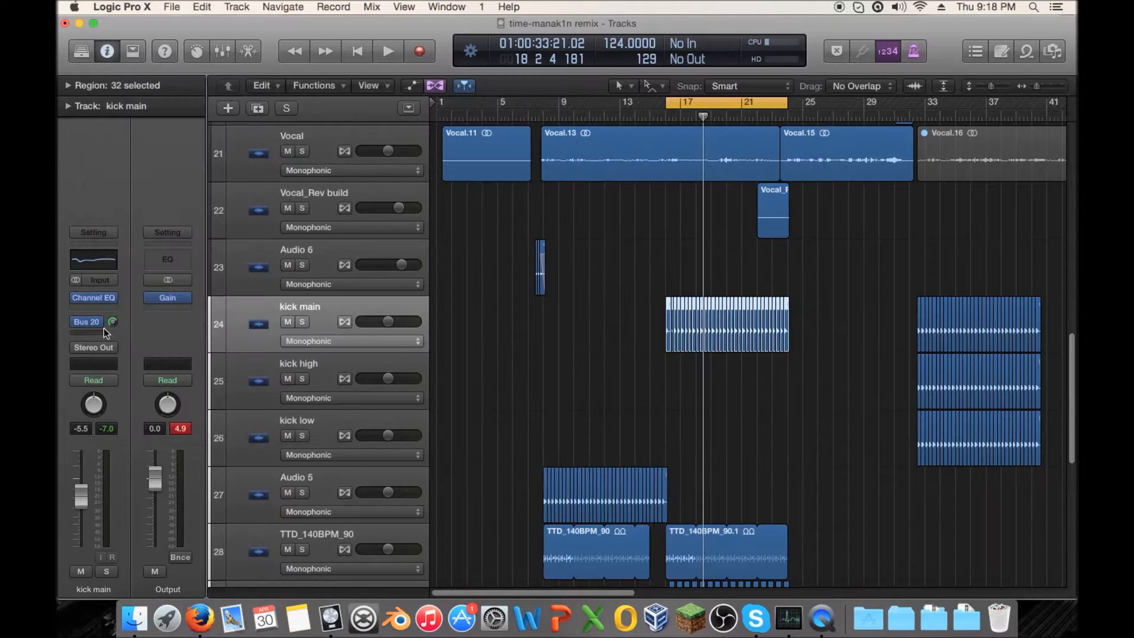
Step: Replace kick main's Channel EQ with a stereo Linear Phase EQ and open its settings
click(113, 297)
mouse_move(134, 387)
mouse_move(274, 398)
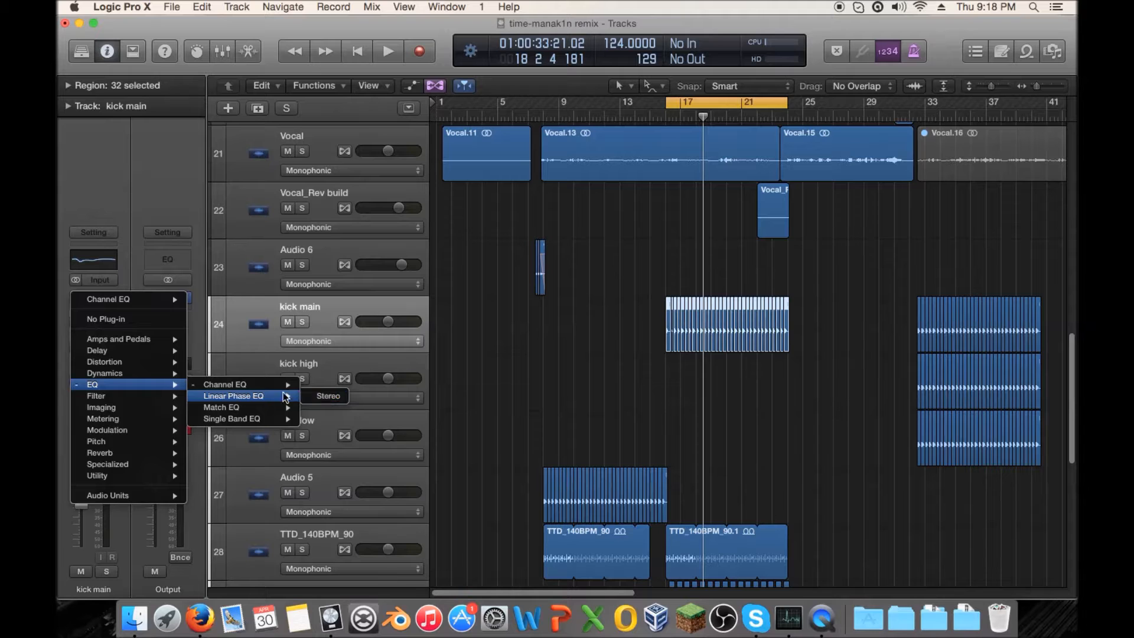
click(321, 396)
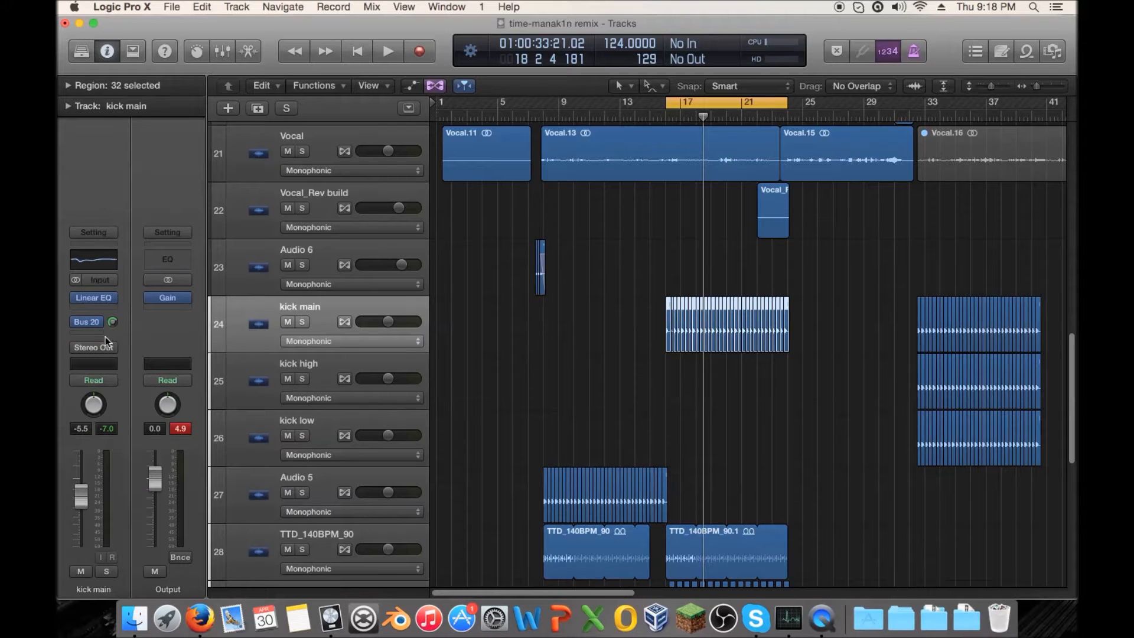
click(94, 297)
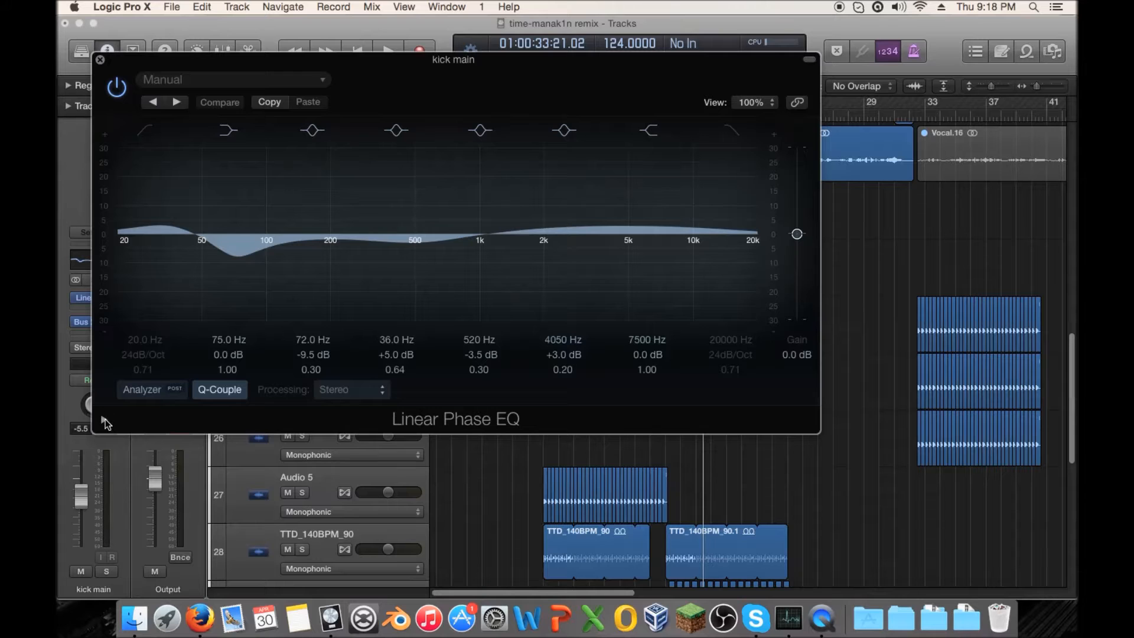
drag(171, 66, 384, 77)
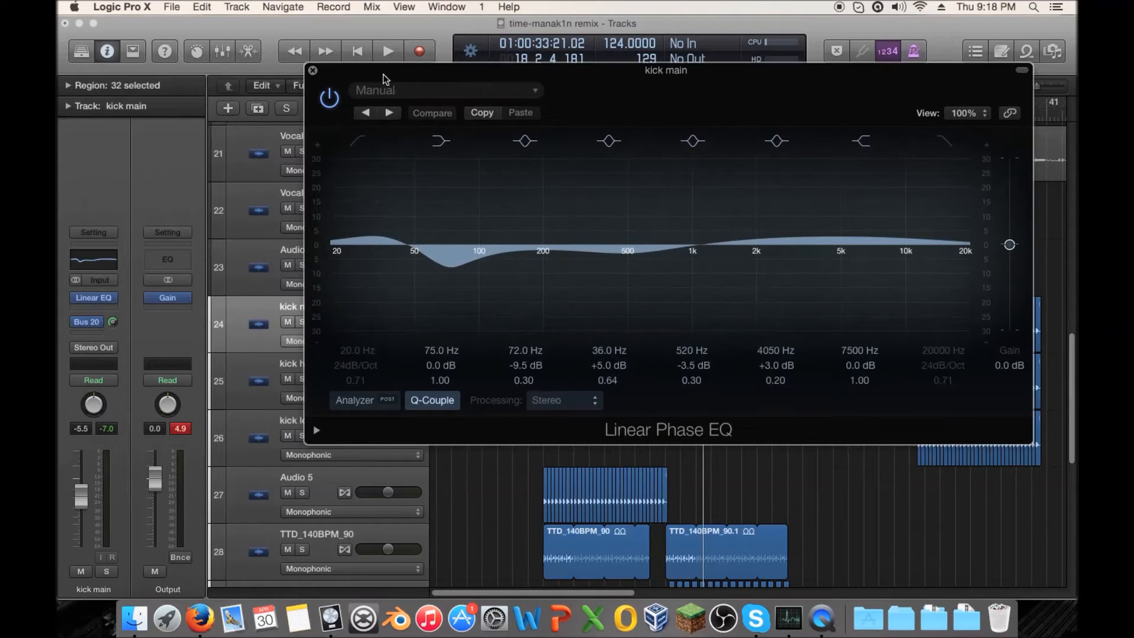
click(113, 298)
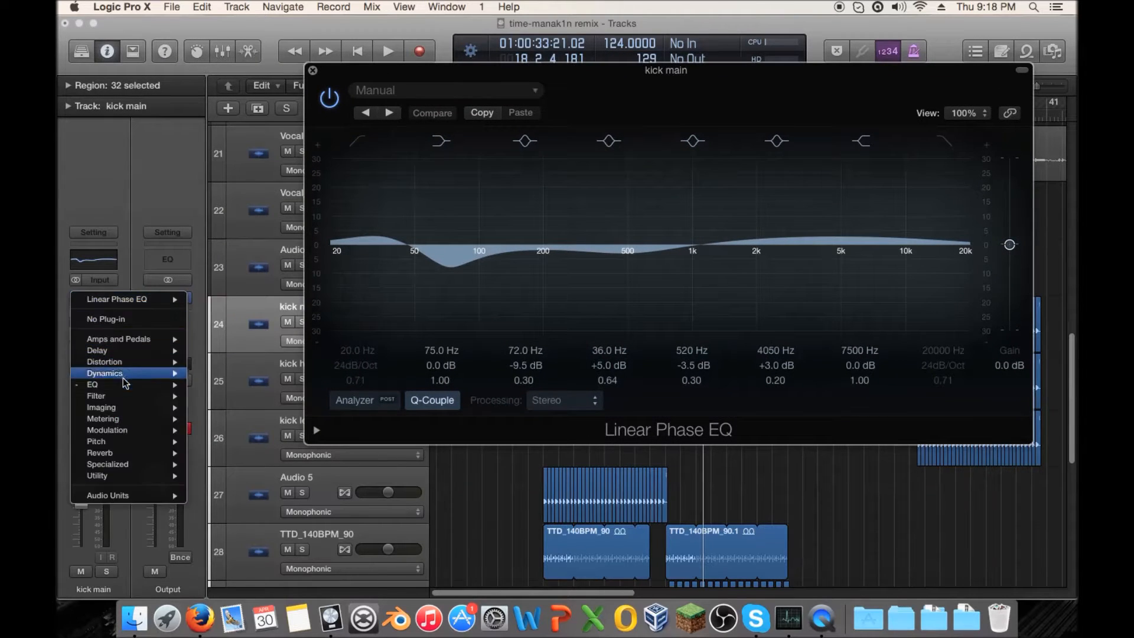
click(127, 207)
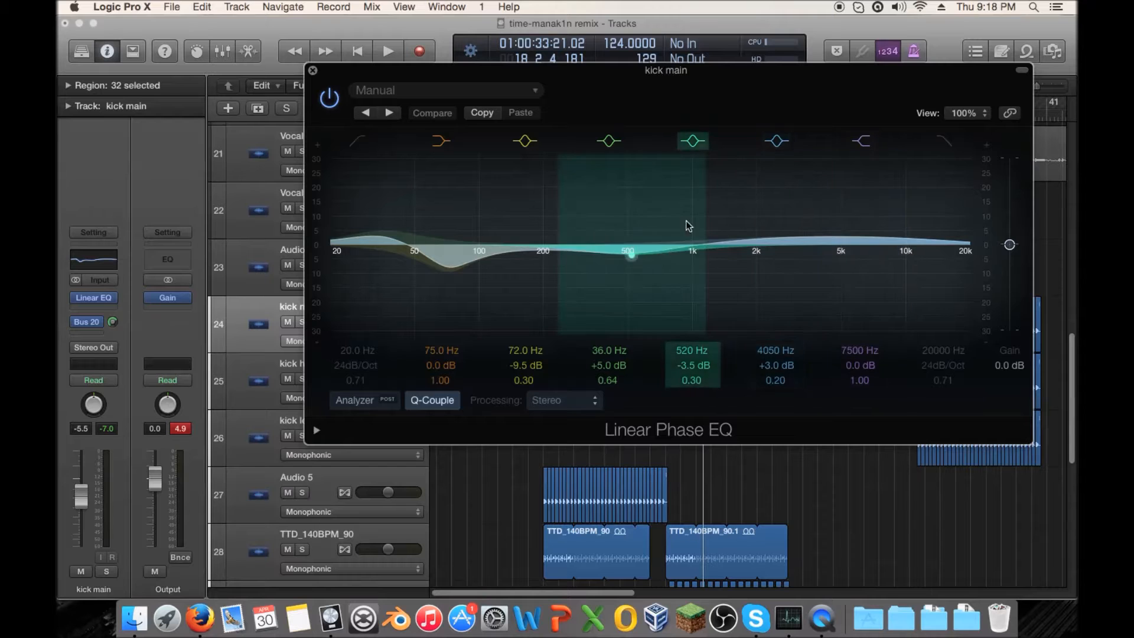
drag(647, 81, 624, 81)
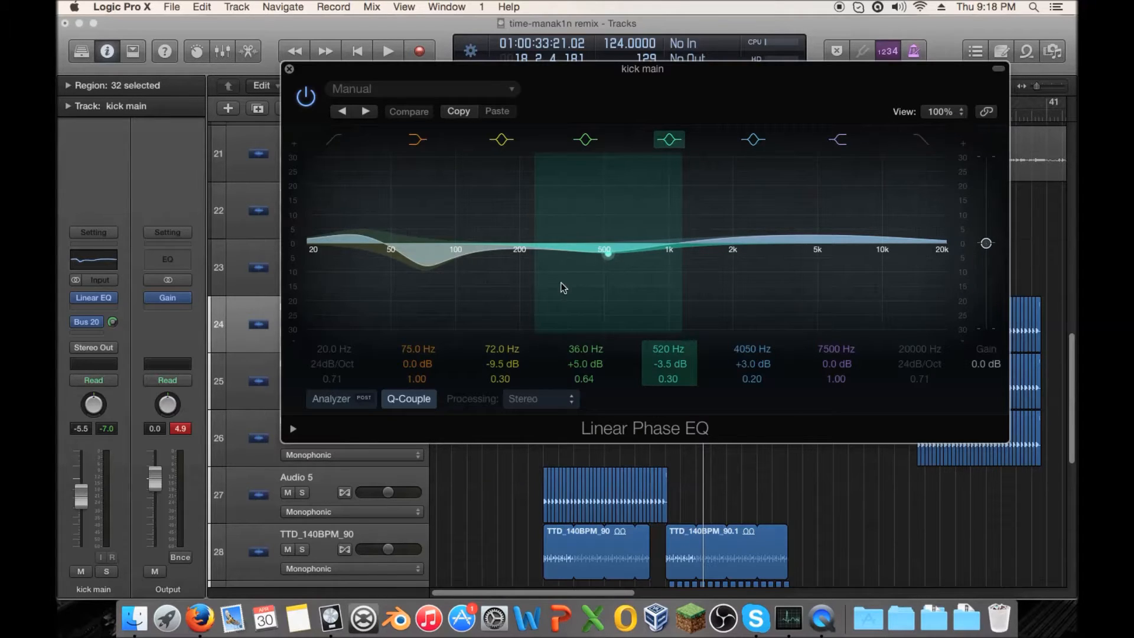
drag(623, 69, 617, 95)
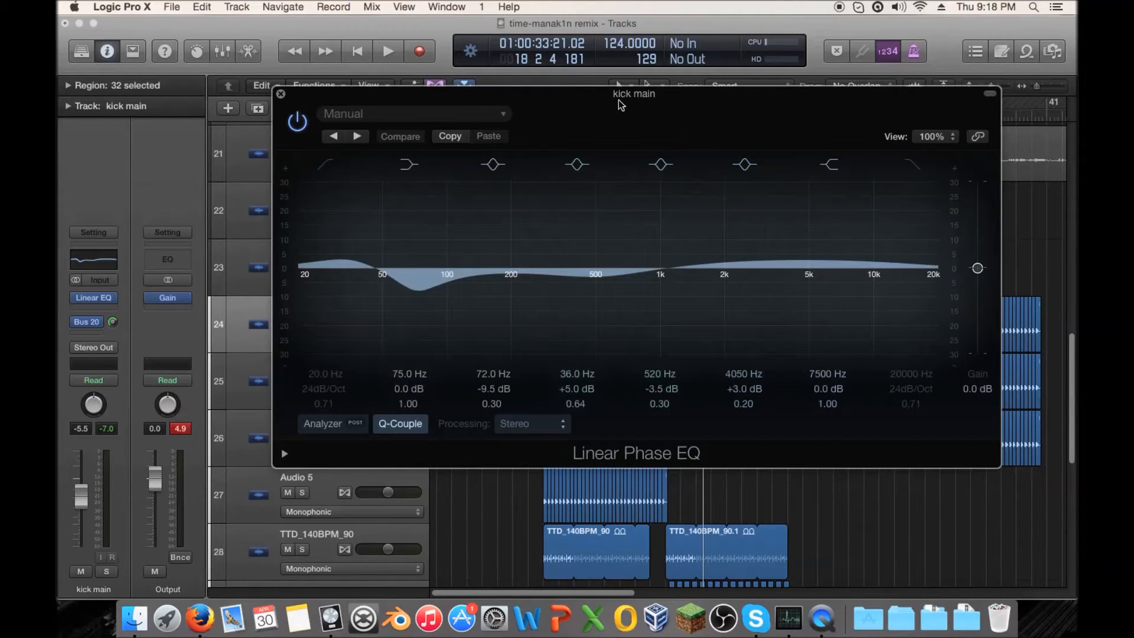
drag(307, 100, 380, 110)
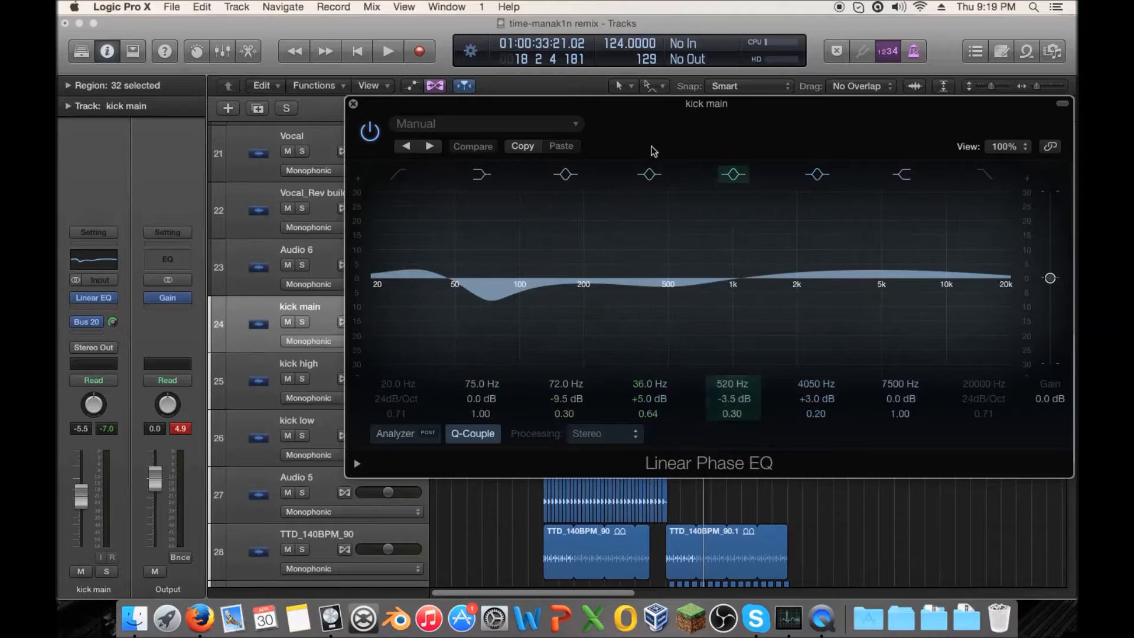
drag(640, 112, 620, 114)
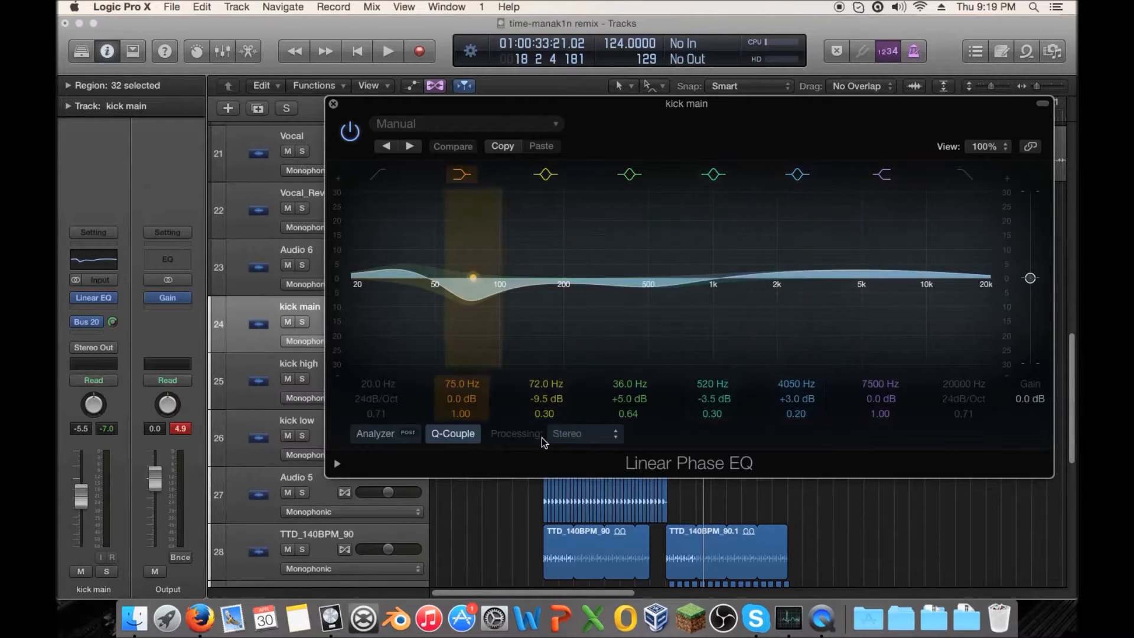
Step: Compare the Linear Phase EQ's 4050 Hz band off and on during playback, and set that band to 4400 Hz at +2.5 dB
key(space)
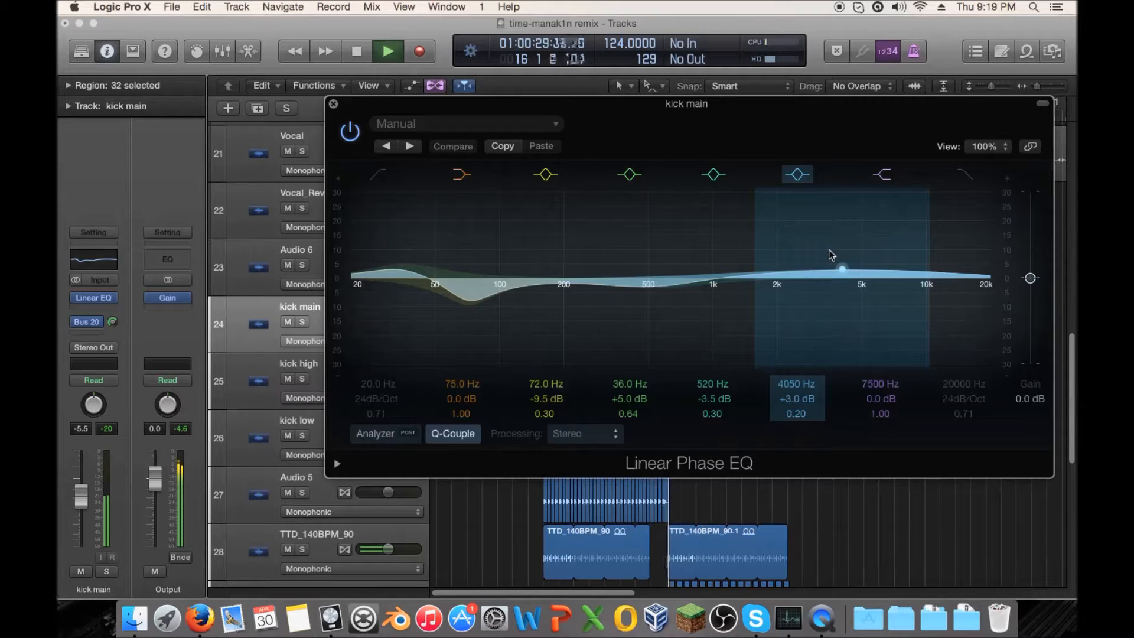
click(797, 175)
click(797, 175)
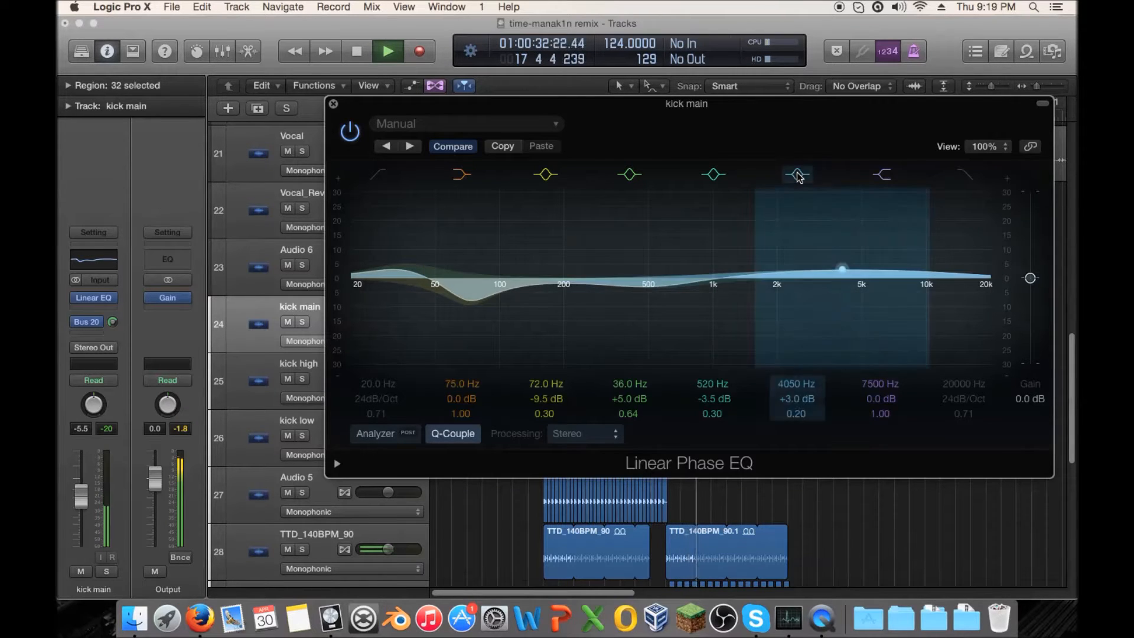
mouse_move(848, 301)
mouse_down()
mouse_move(866, 291)
mouse_move(855, 304)
mouse_up()
key(space)
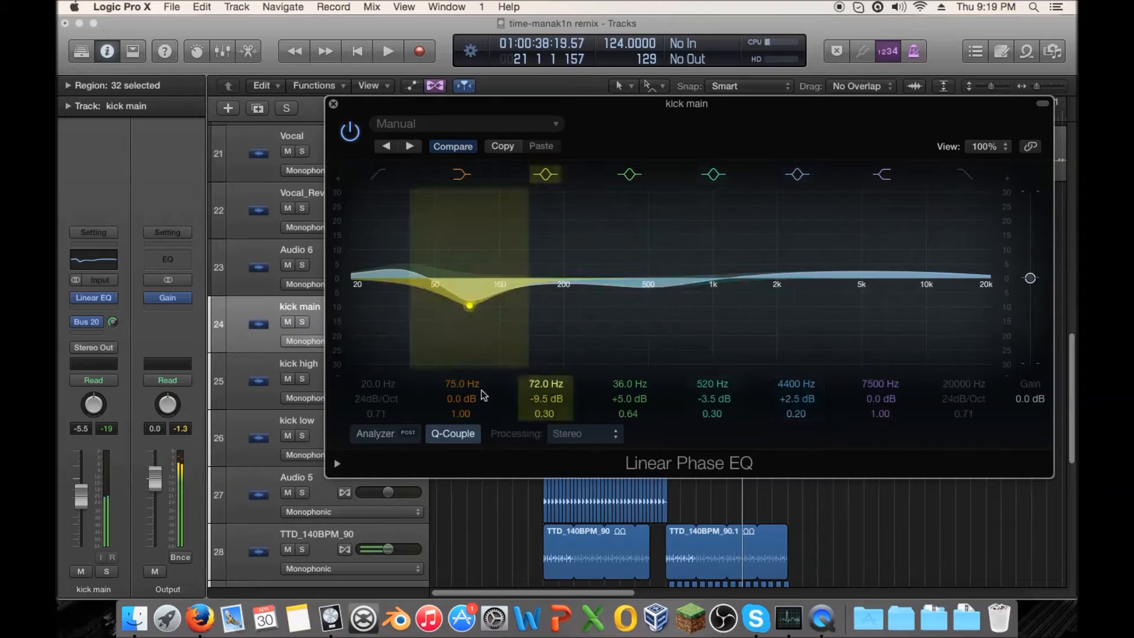
Step: Listen to the equalized kick main track soloed, and unsolo it to check it in the full mix
drag(373, 115, 588, 134)
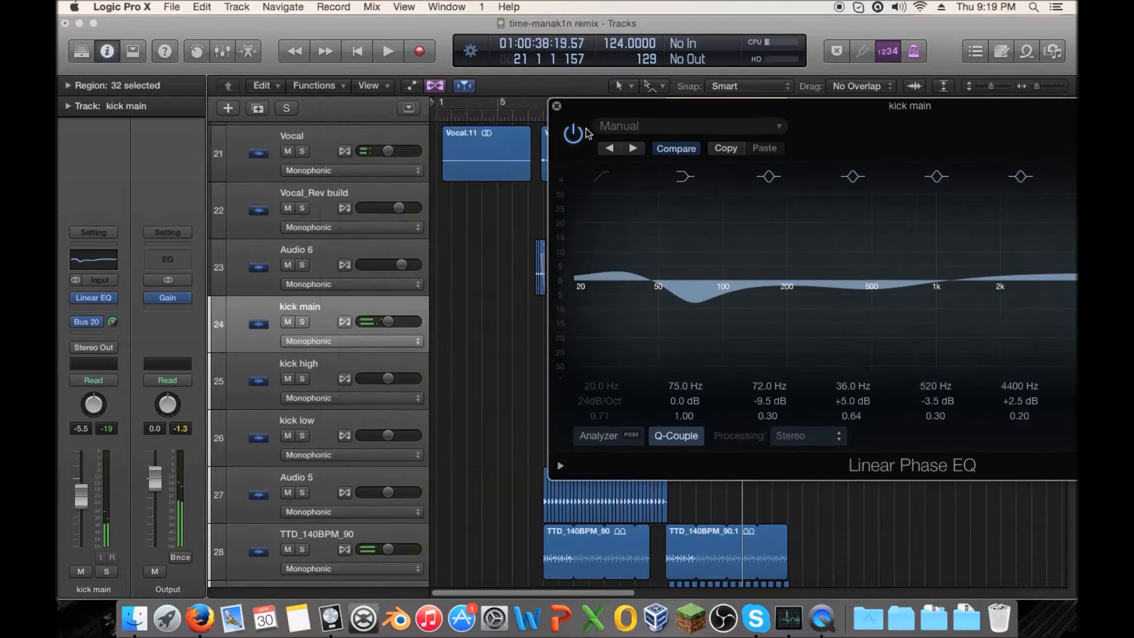
click(301, 322)
key(space)
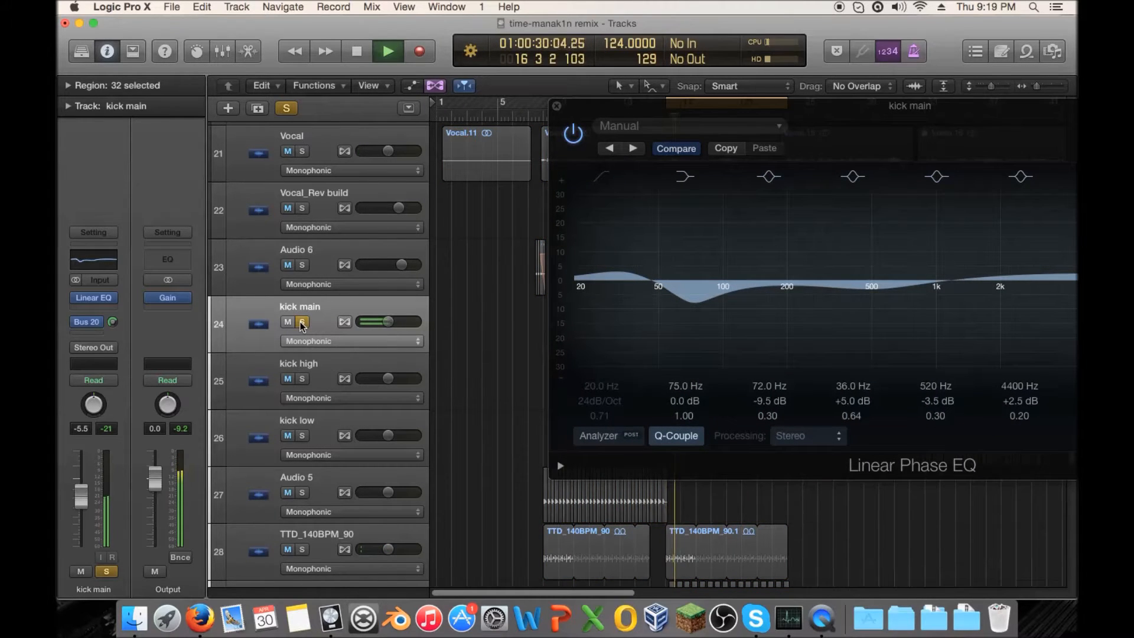
key(space)
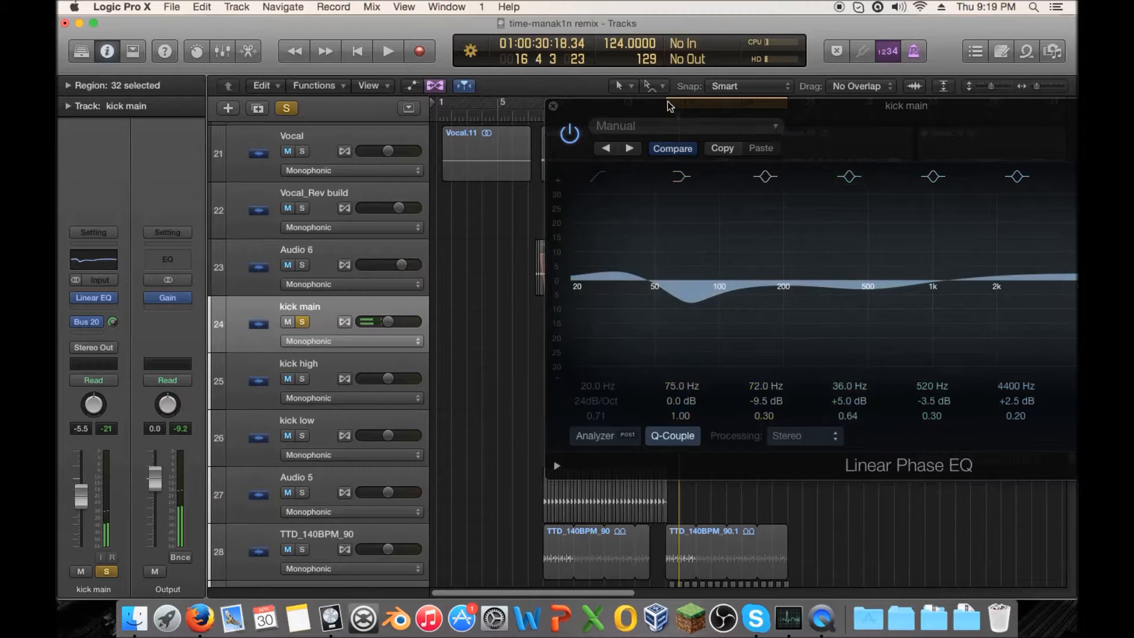
drag(671, 106, 331, 96)
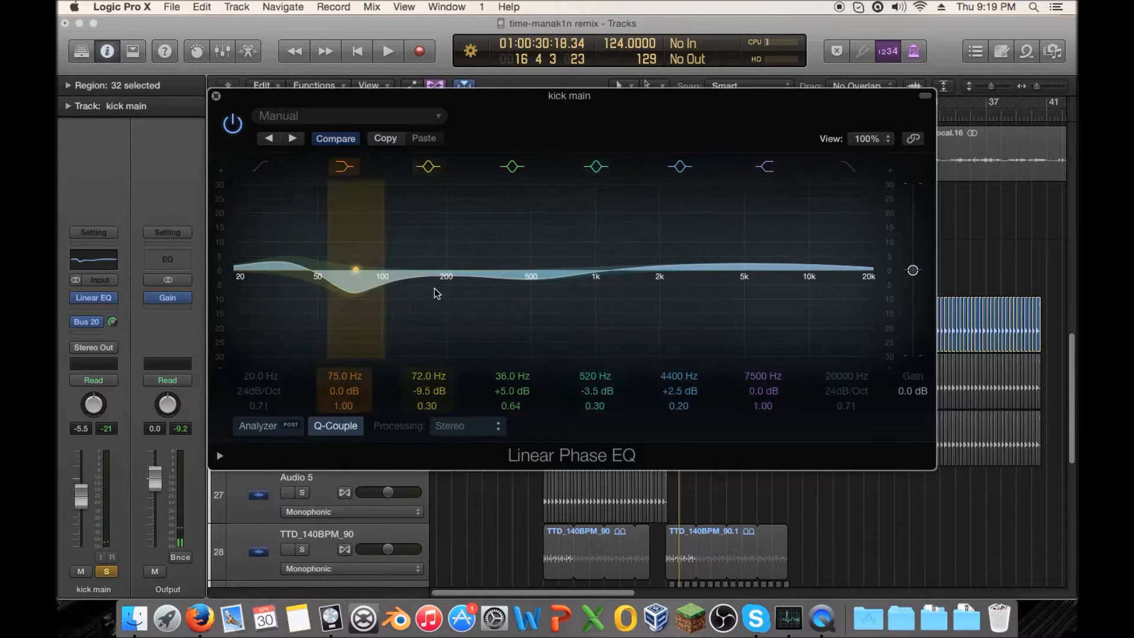
drag(296, 109, 480, 110)
key(space)
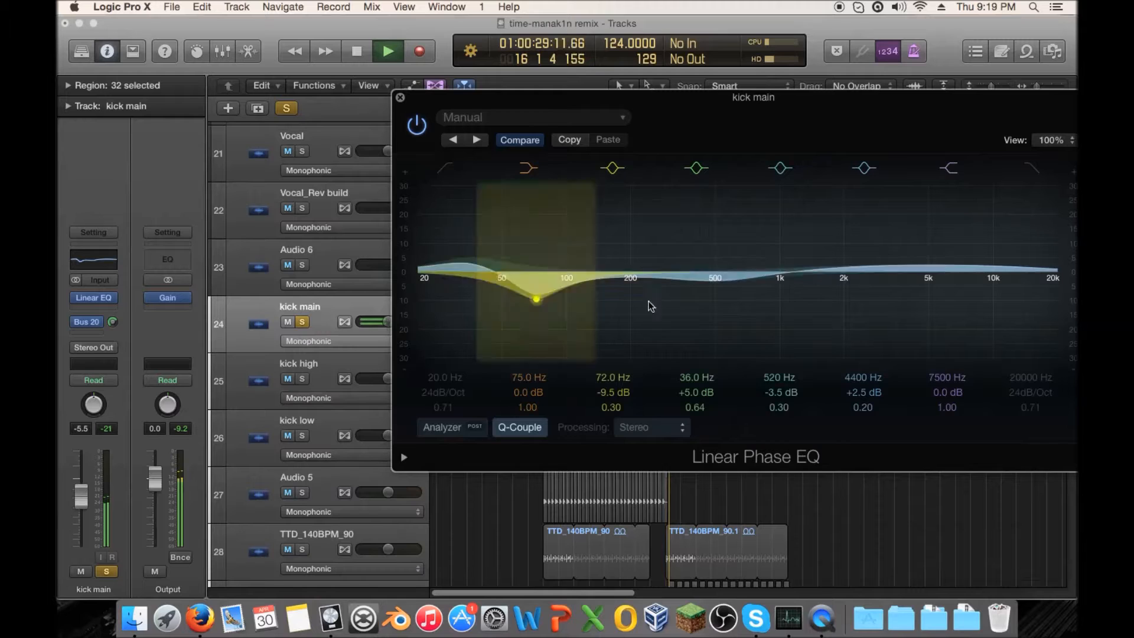
click(303, 322)
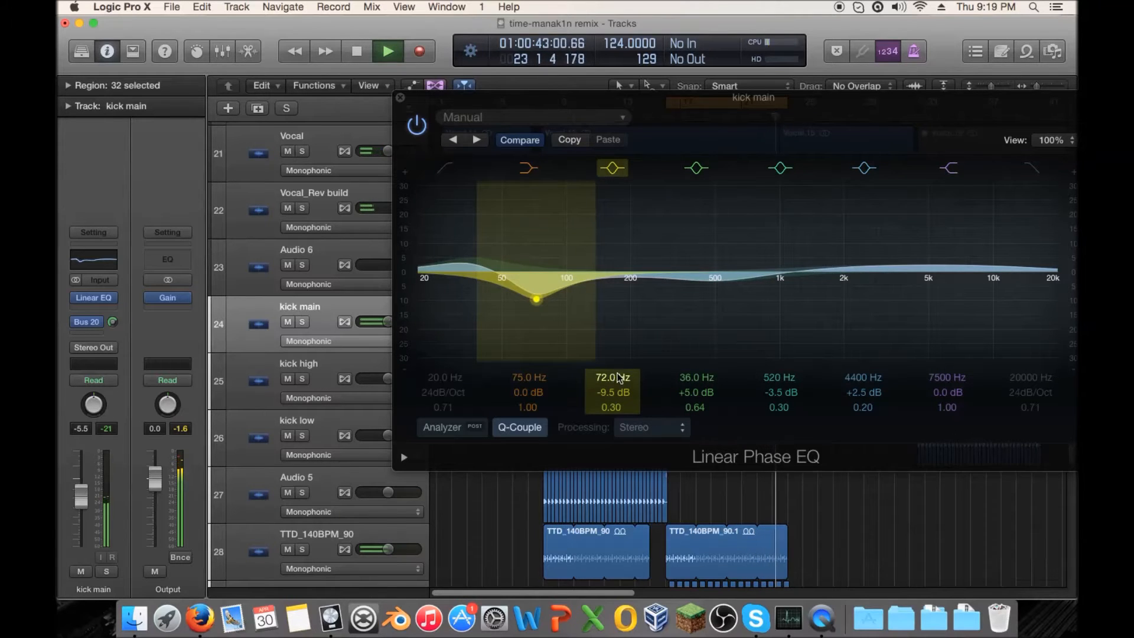
key(space)
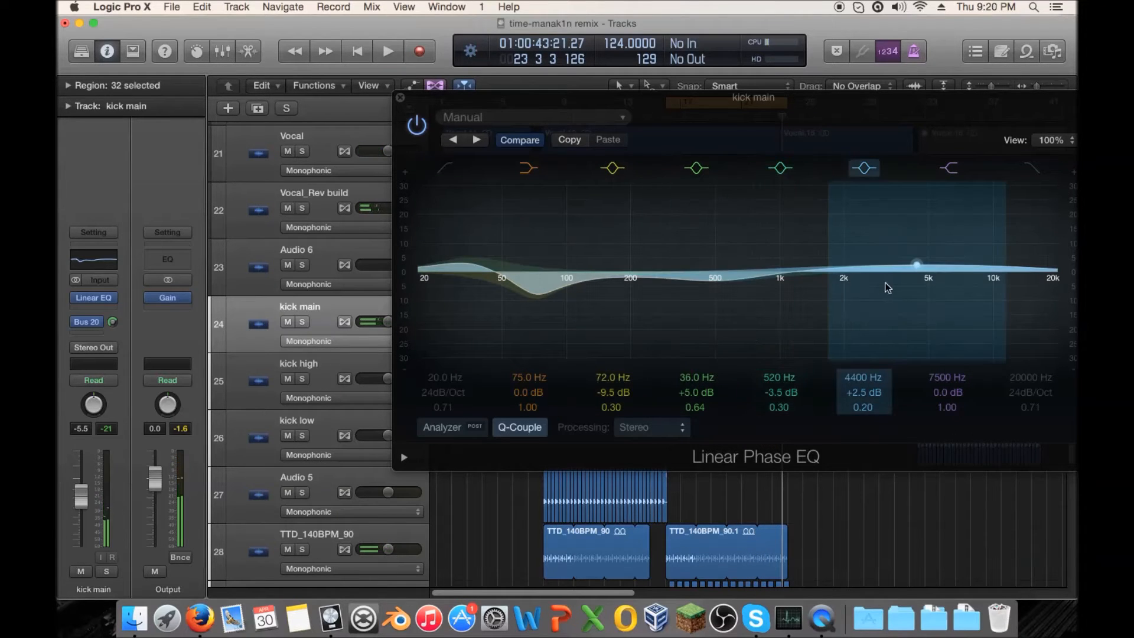
Step: Set the Linear Phase EQ's 36 Hz band to 37 Hz at +6.7 dB and enable a 30 Hz low cut at 48 dB/Oct
mouse_move(477, 257)
mouse_down()
mouse_move(824, 255)
mouse_move(774, 210)
mouse_move(838, 232)
mouse_move(844, 245)
mouse_move(827, 255)
mouse_move(874, 255)
mouse_move(739, 219)
mouse_move(773, 257)
mouse_move(767, 283)
mouse_move(736, 290)
mouse_move(480, 233)
mouse_move(473, 247)
mouse_up()
key(space)
click(418, 279)
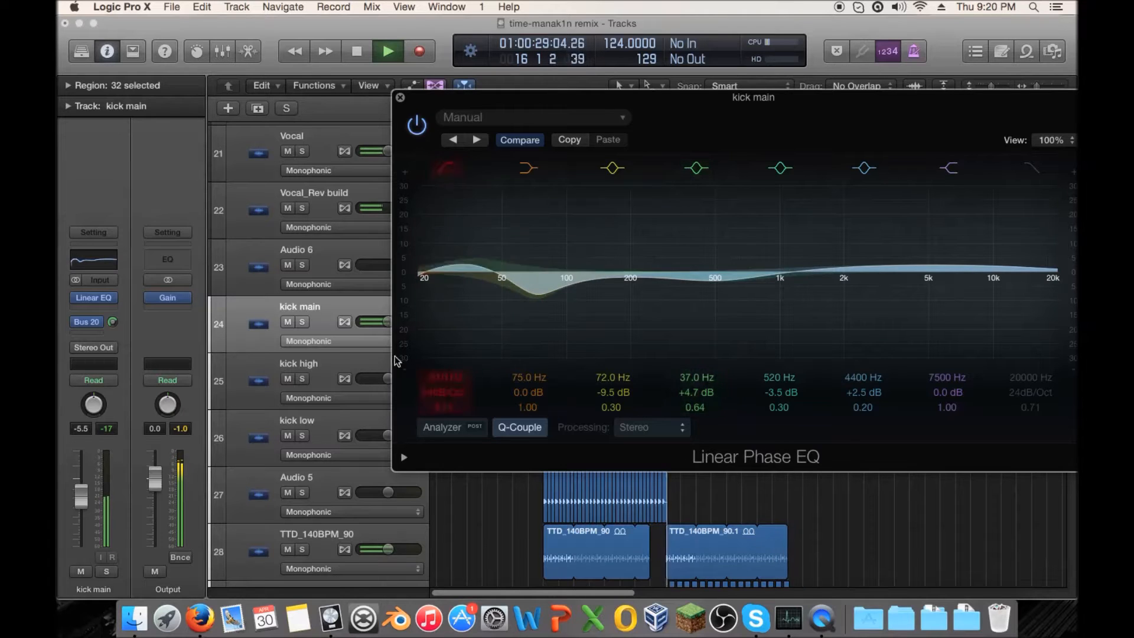
drag(440, 393, 447, 364)
drag(463, 260, 468, 253)
key(space)
Step: Set the low cut to 31.5 Hz and the 37 Hz band's gain to +5.4 dB, and play the mix
drag(835, 98, 720, 24)
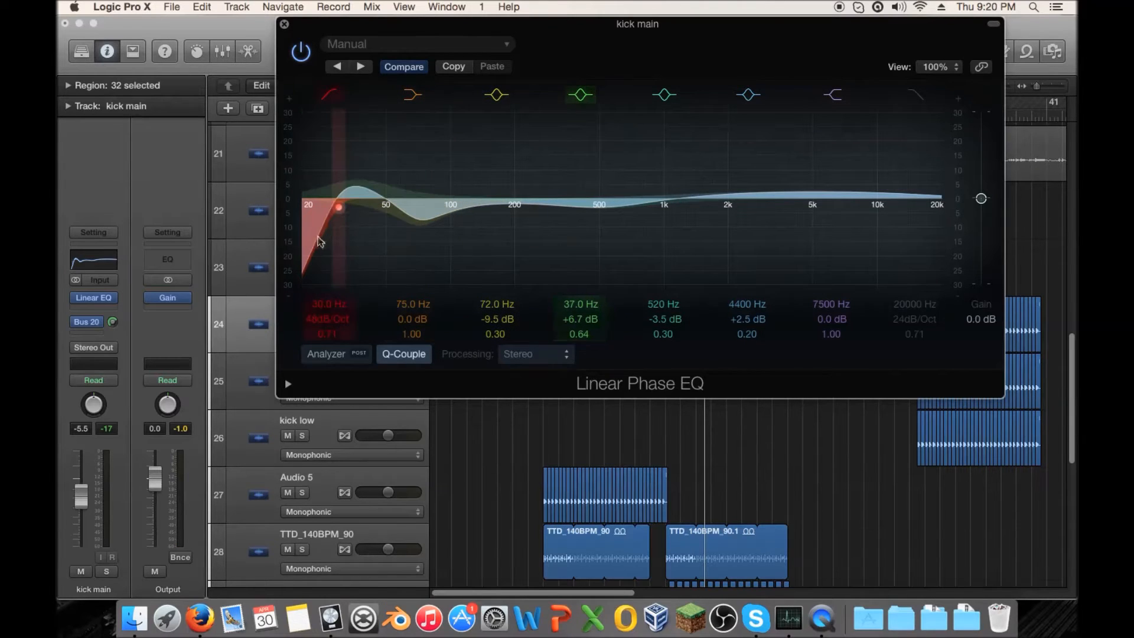
drag(319, 247, 325, 247)
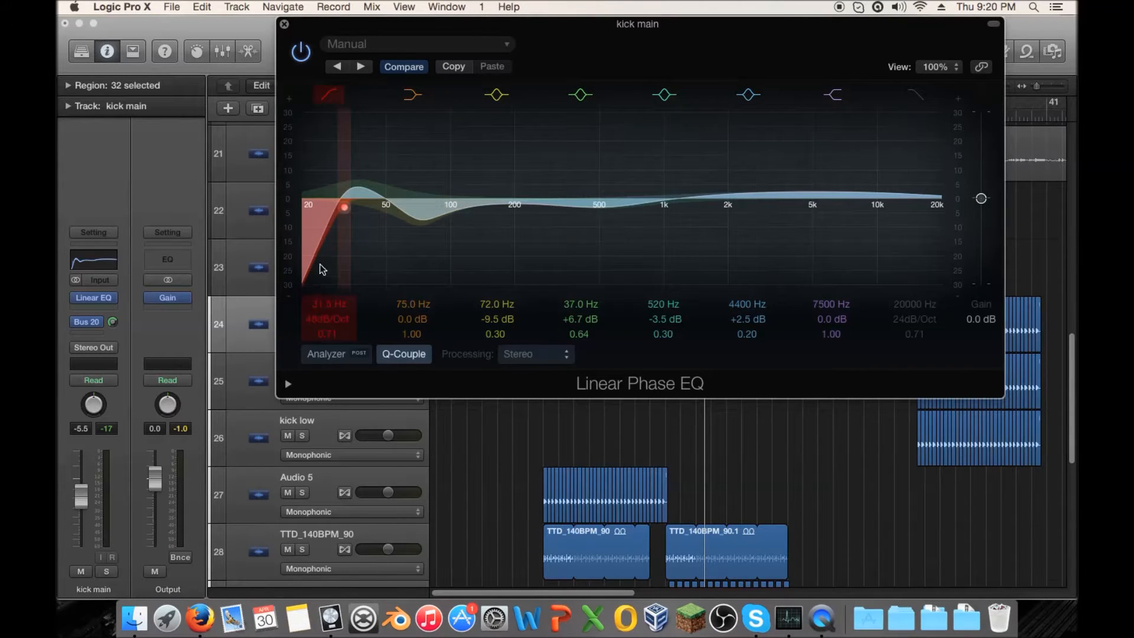
drag(363, 172, 363, 173)
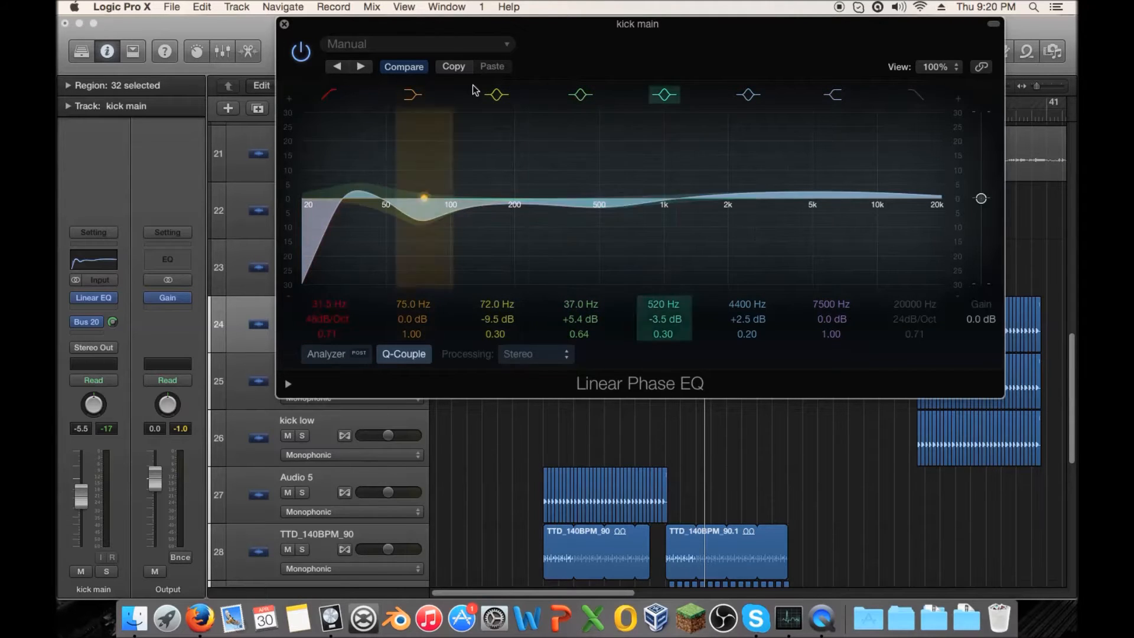
drag(362, 27, 327, 89)
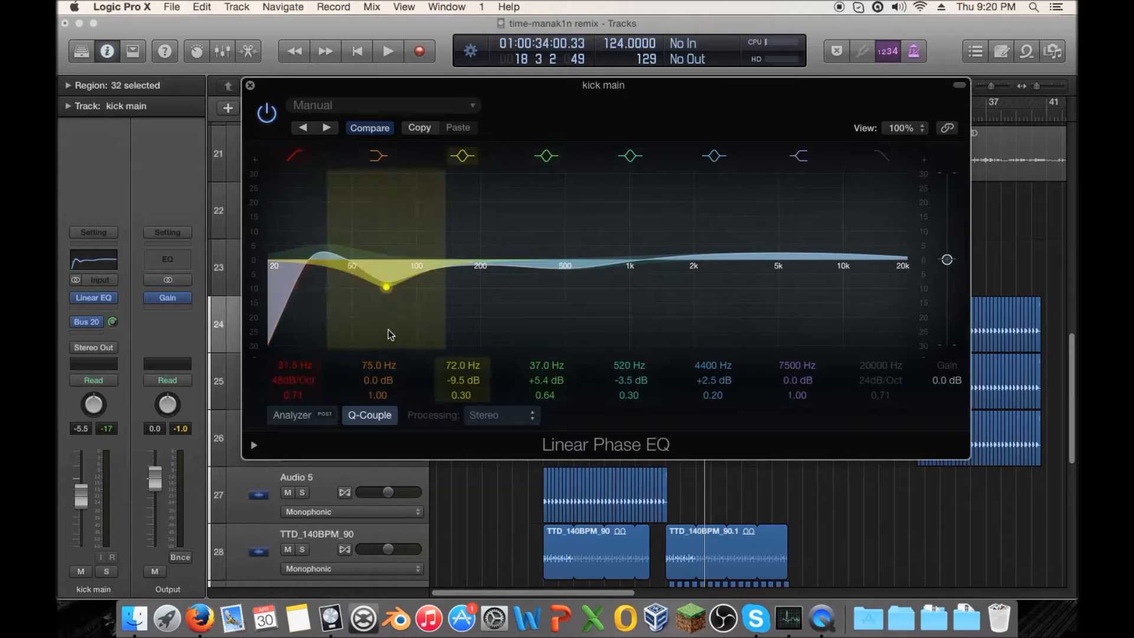
key(space)
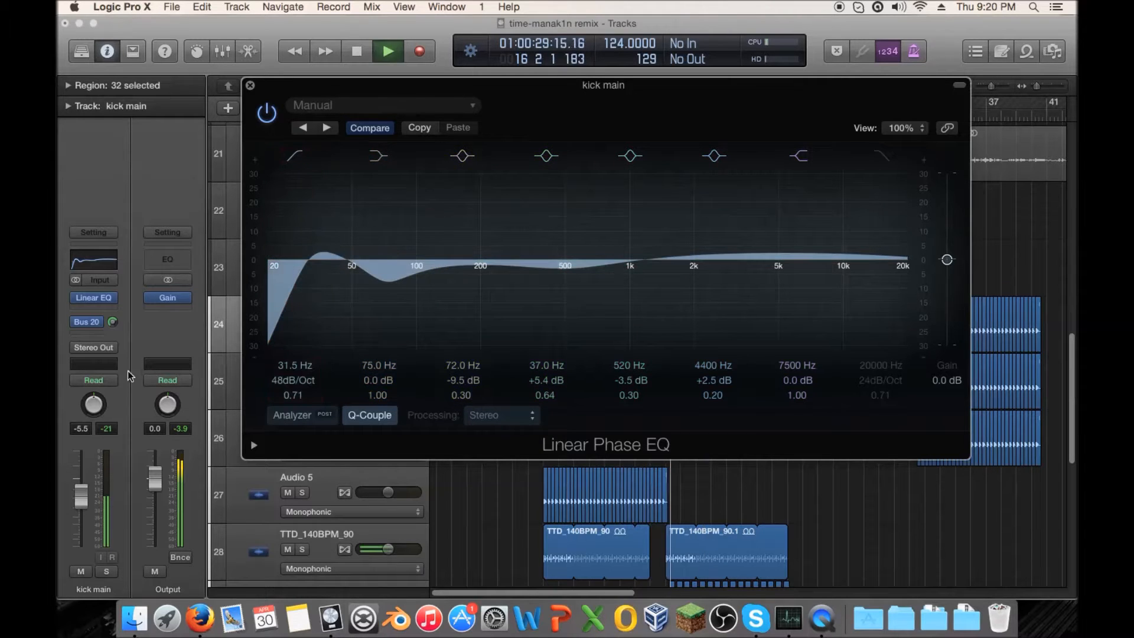
key(space)
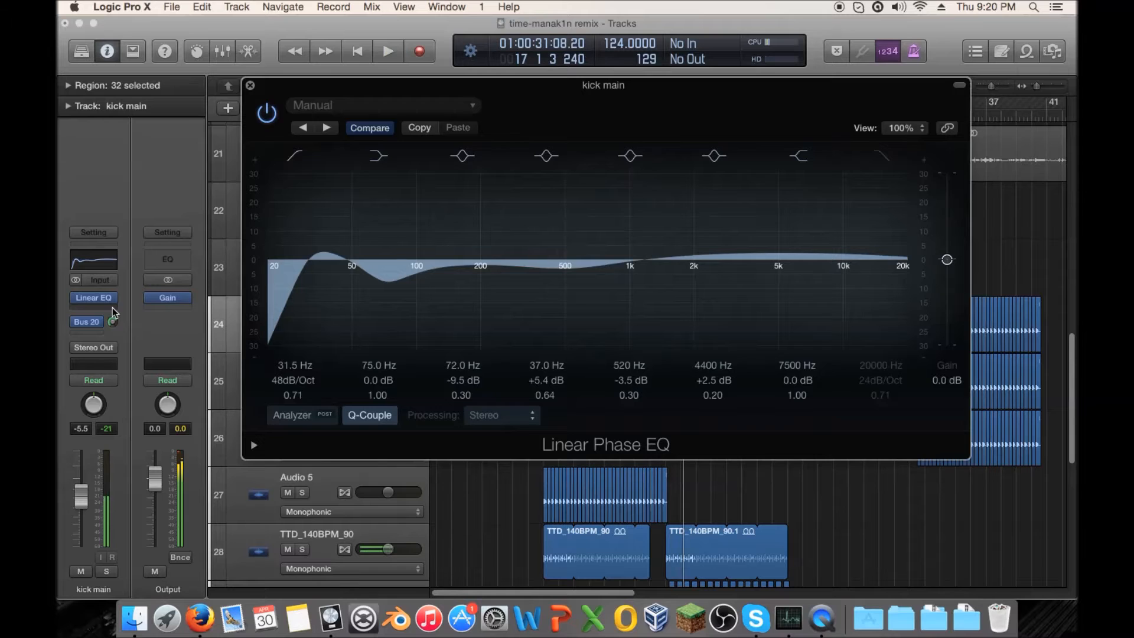
Step: Insert a Compressor on kick main after the Linear Phase EQ and place its window beside the channel strips
click(106, 306)
mouse_move(134, 363)
mouse_move(235, 377)
click(331, 373)
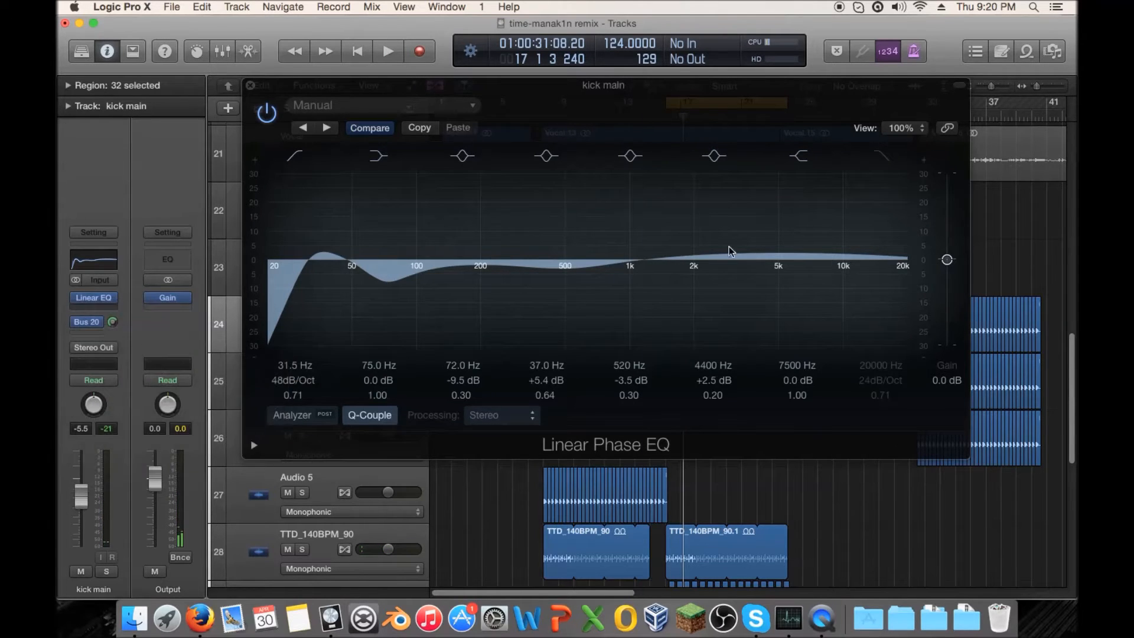
drag(399, 72, 759, 69)
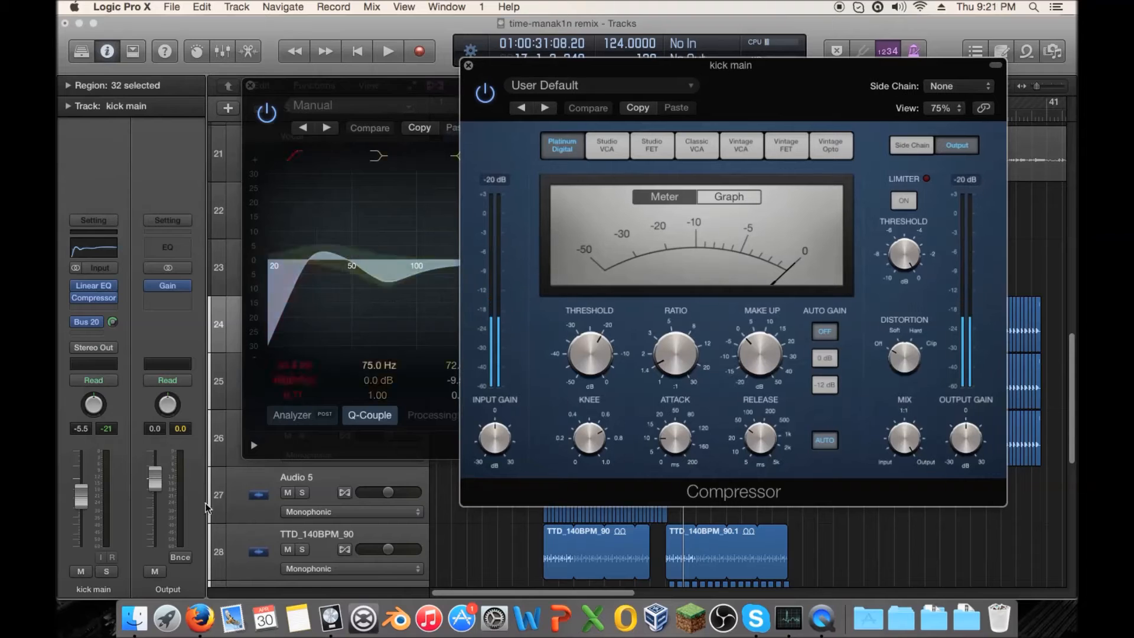
Step: Solo kick main and, during playback, raise the Compressor's ratio, lower its threshold to about -30 dB and lengthen its attack
click(108, 573)
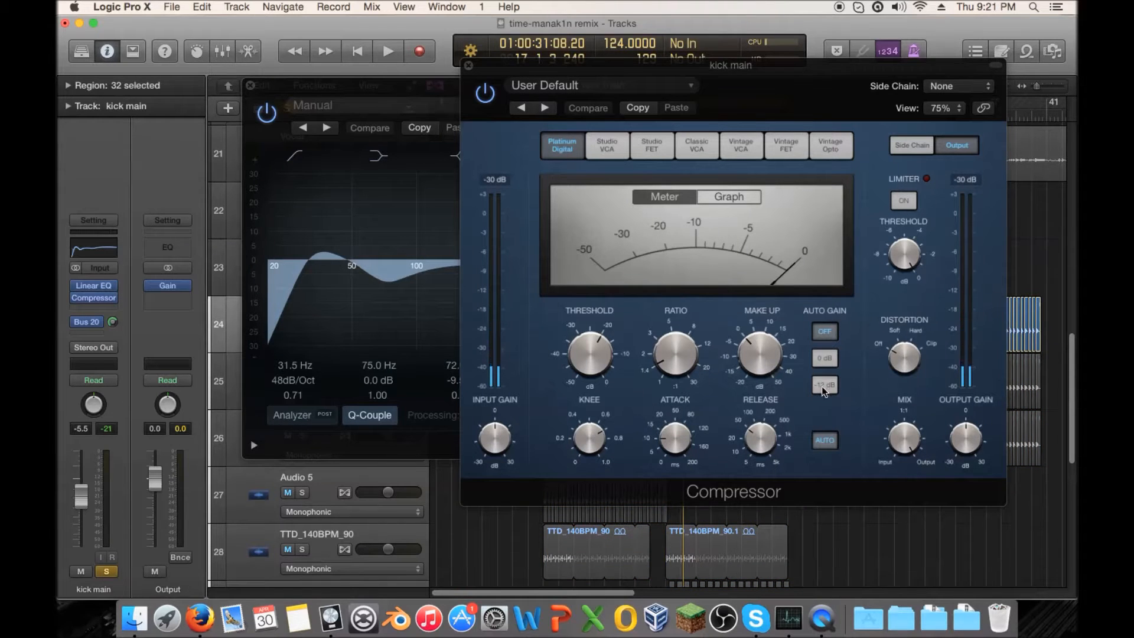
key(space)
drag(675, 356, 671, 328)
drag(593, 356, 598, 341)
drag(675, 438, 680, 392)
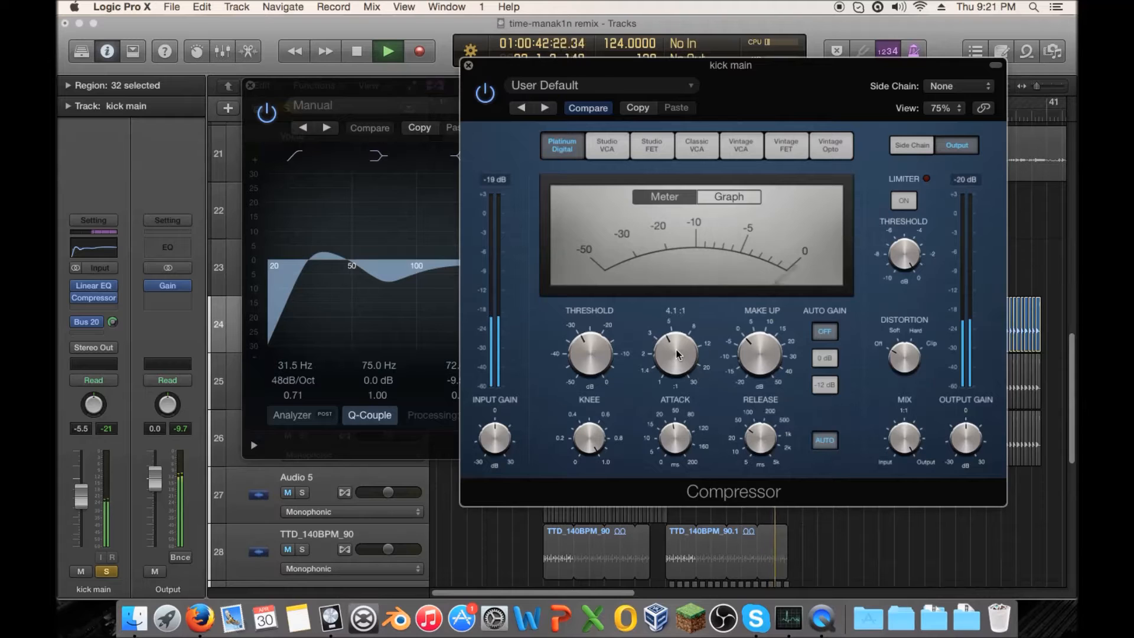
Step: Fine-tune the Compressor's threshold, set its ratio to about 8:1, and compare the kick with the Compressor bypassed and active
drag(681, 357, 687, 302)
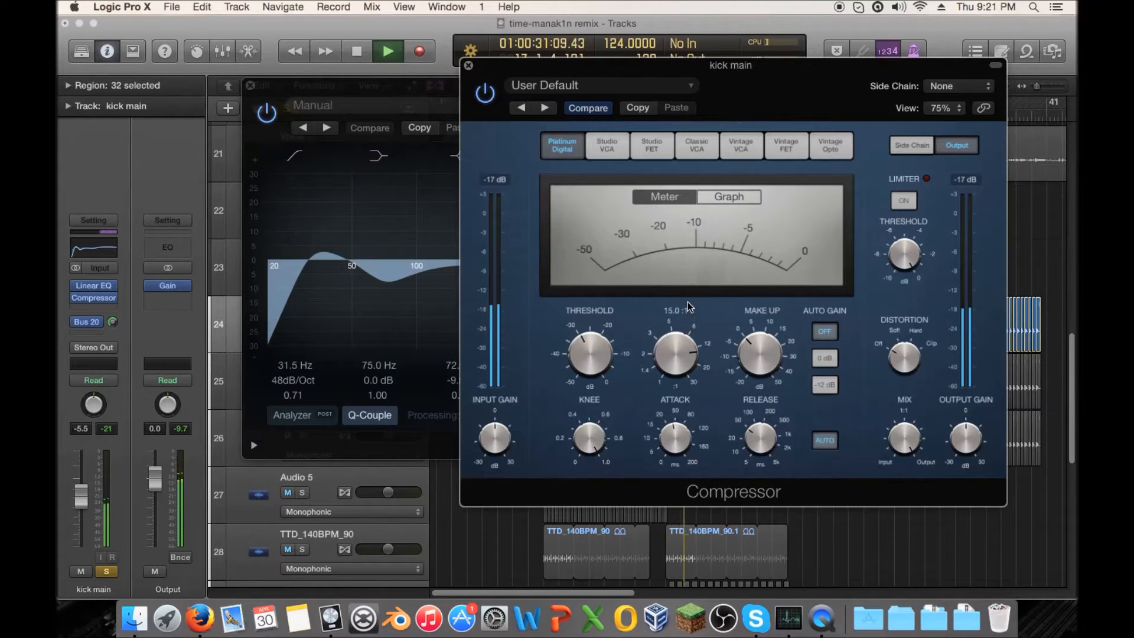
drag(578, 364, 579, 371)
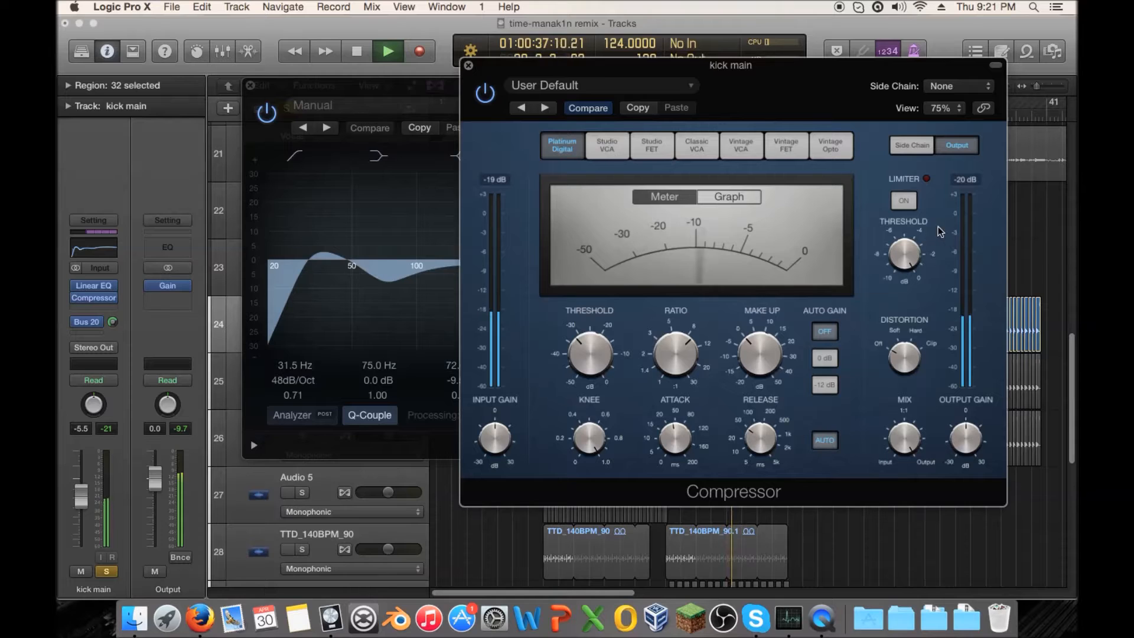
click(486, 94)
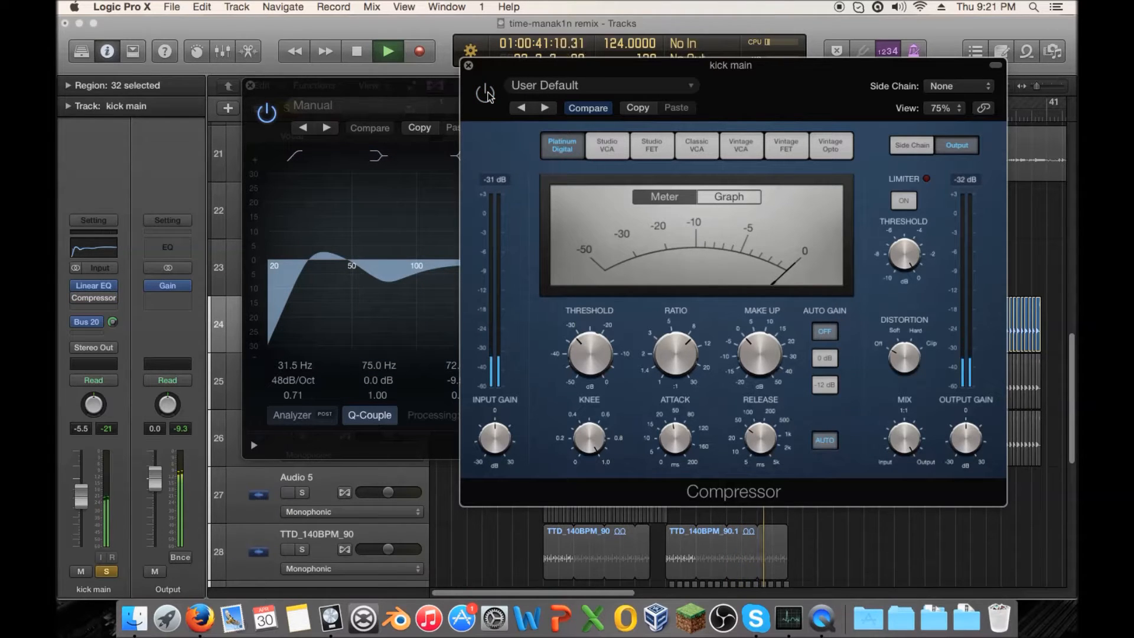
click(486, 95)
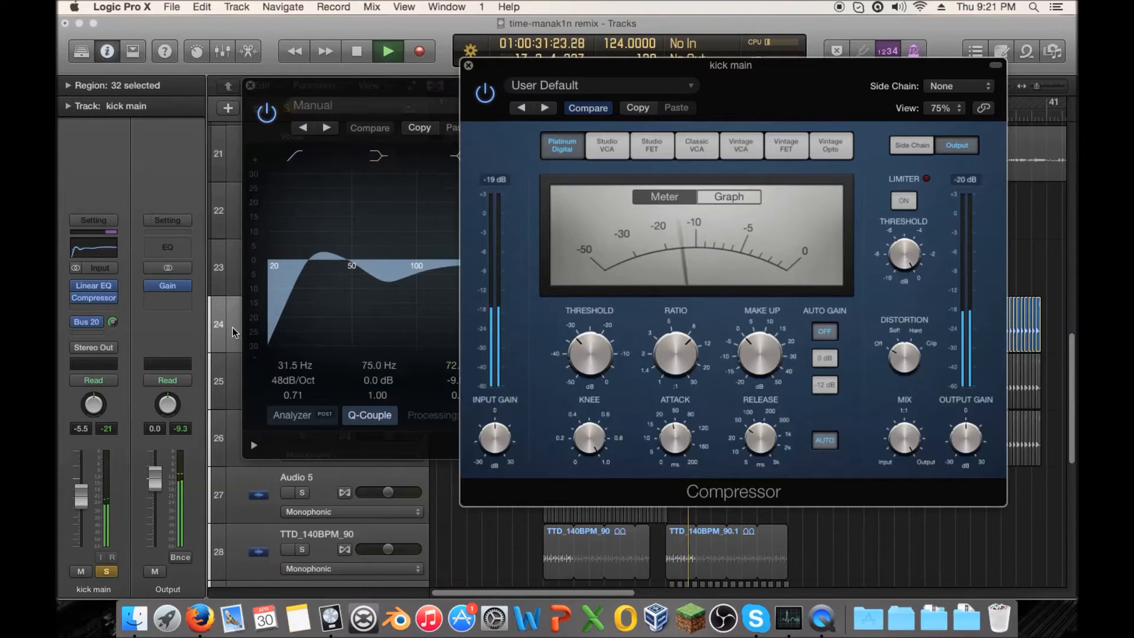
Step: Lower the Compressor's mix toward the input signal, raise it to about 47%, and compare the kick with the Compressor bypassed and active
mouse_move(904, 438)
drag(904, 438, 903, 500)
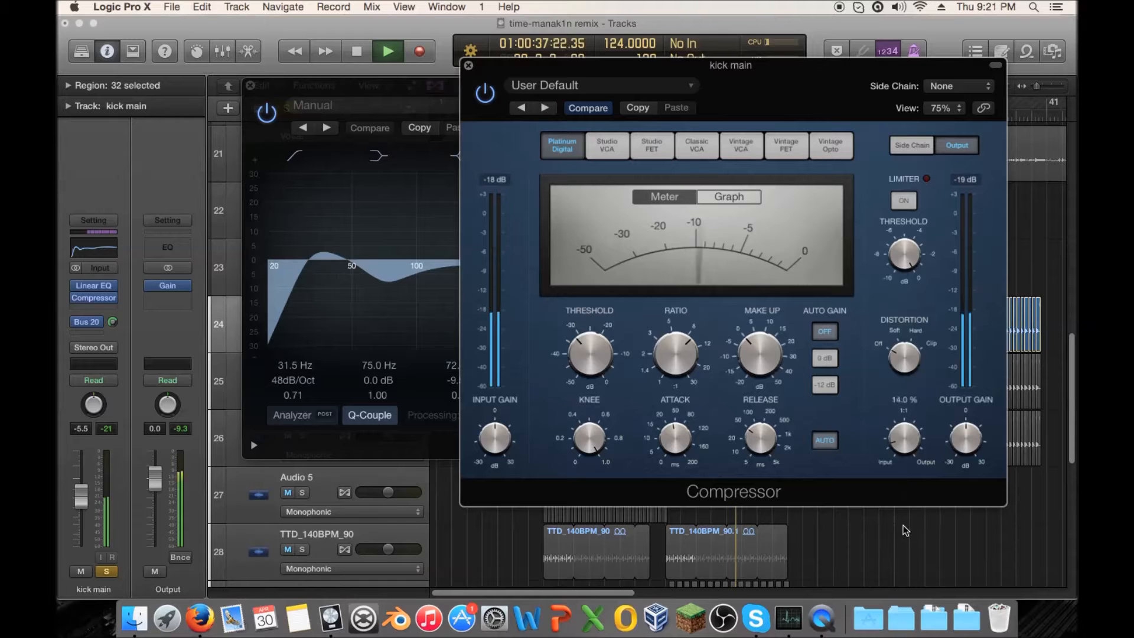
drag(902, 553, 901, 502)
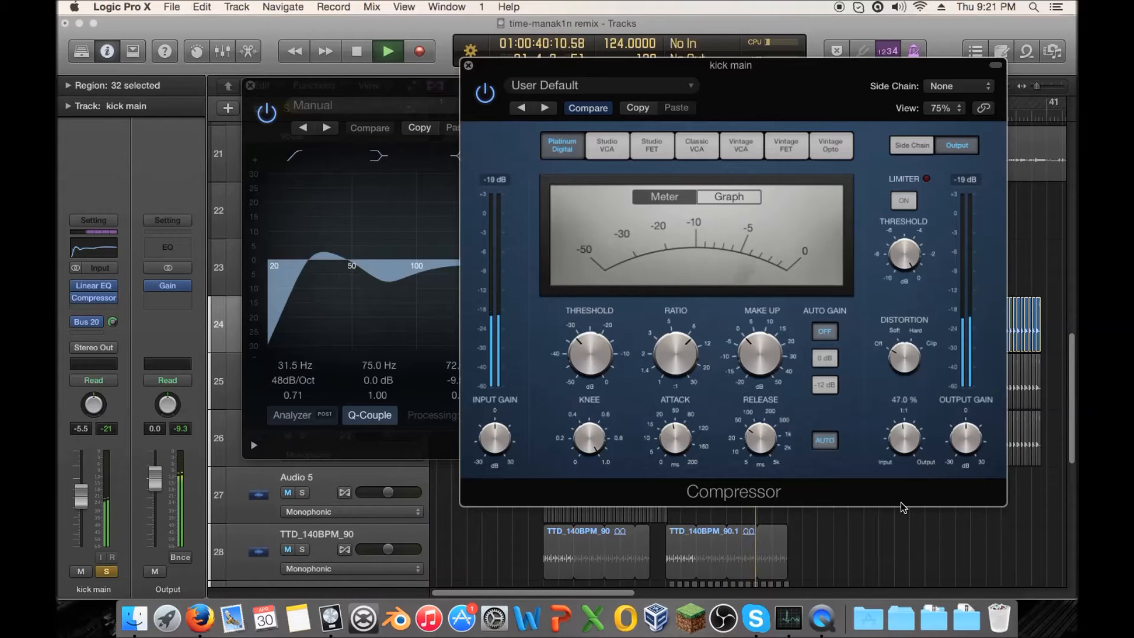
click(486, 95)
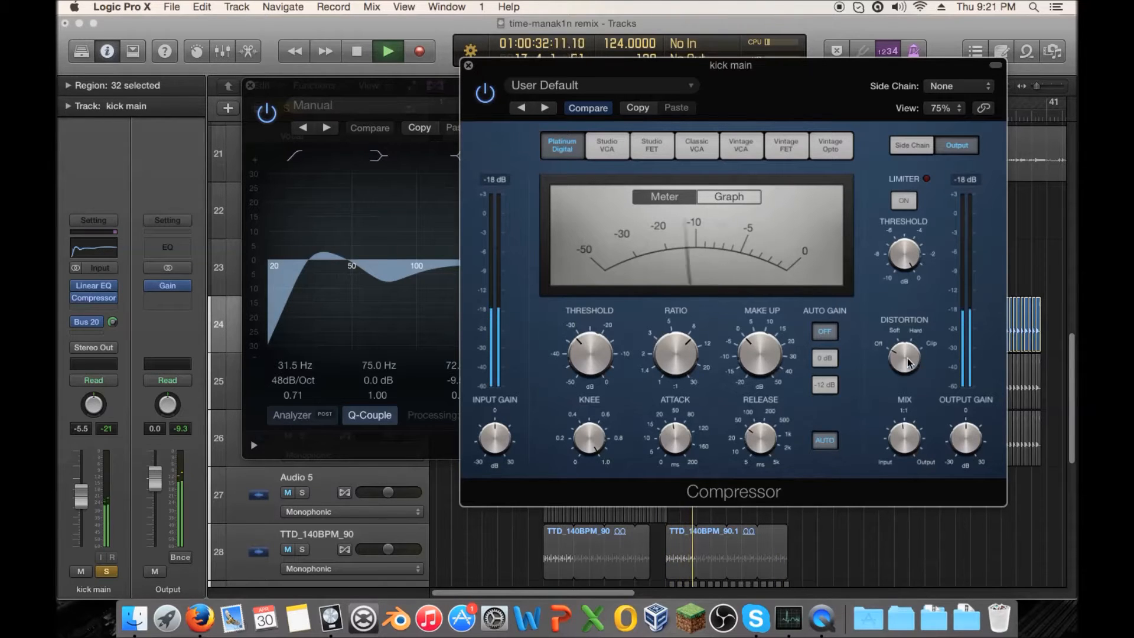
Step: Set the Compressor's auto gain to -12 dB and its make-up gain to -5.5 dB, stop playback and reposition its window
click(825, 385)
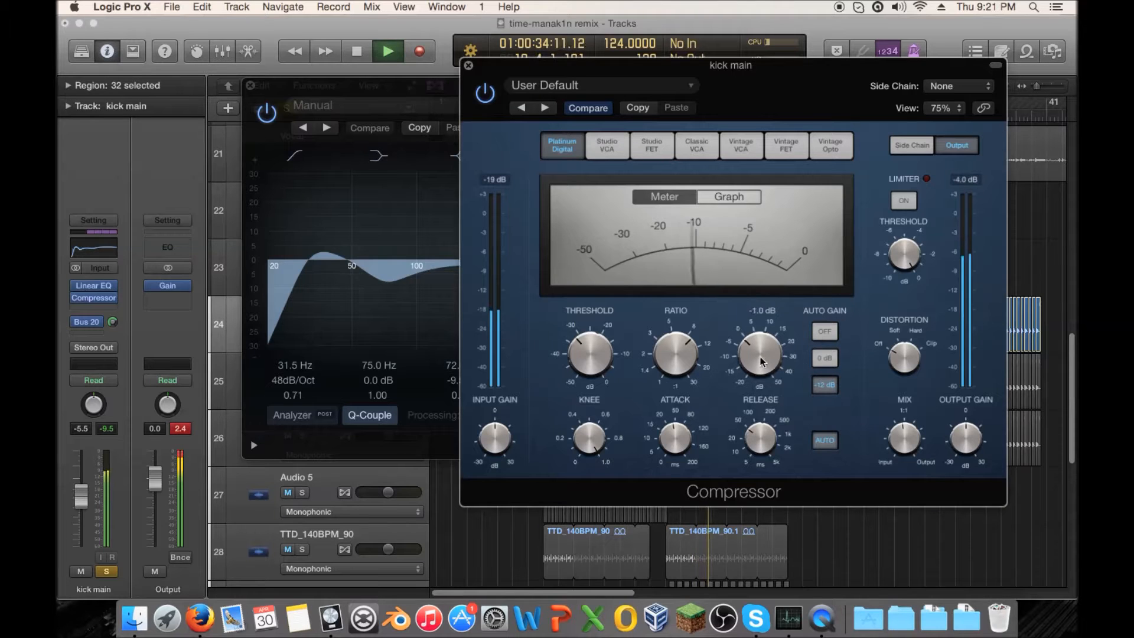
drag(758, 372, 758, 367)
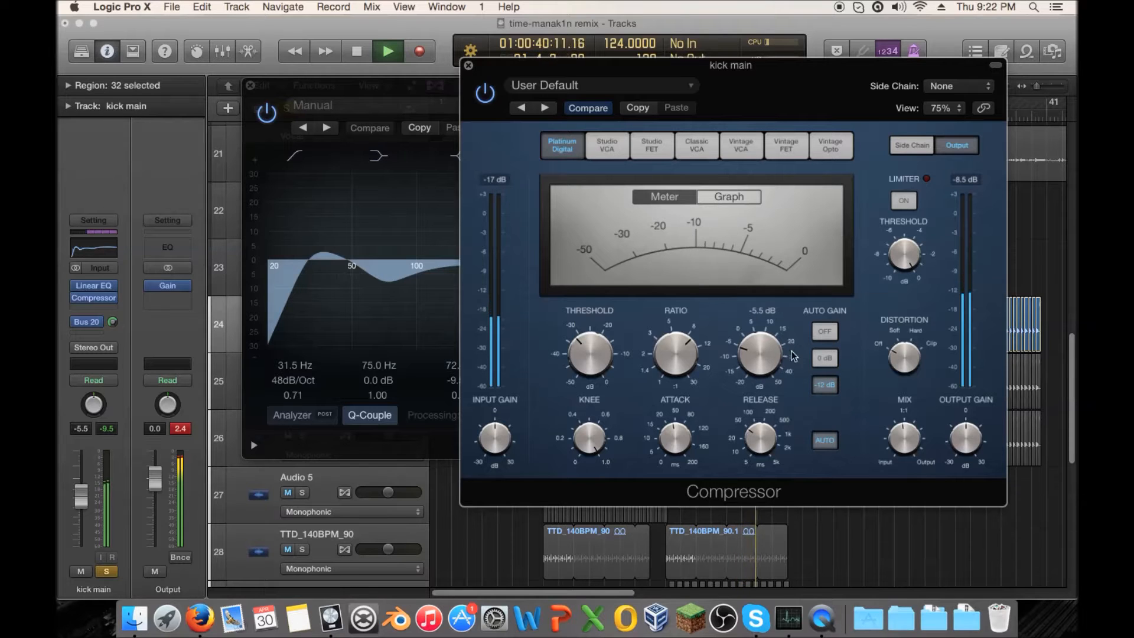
key(space)
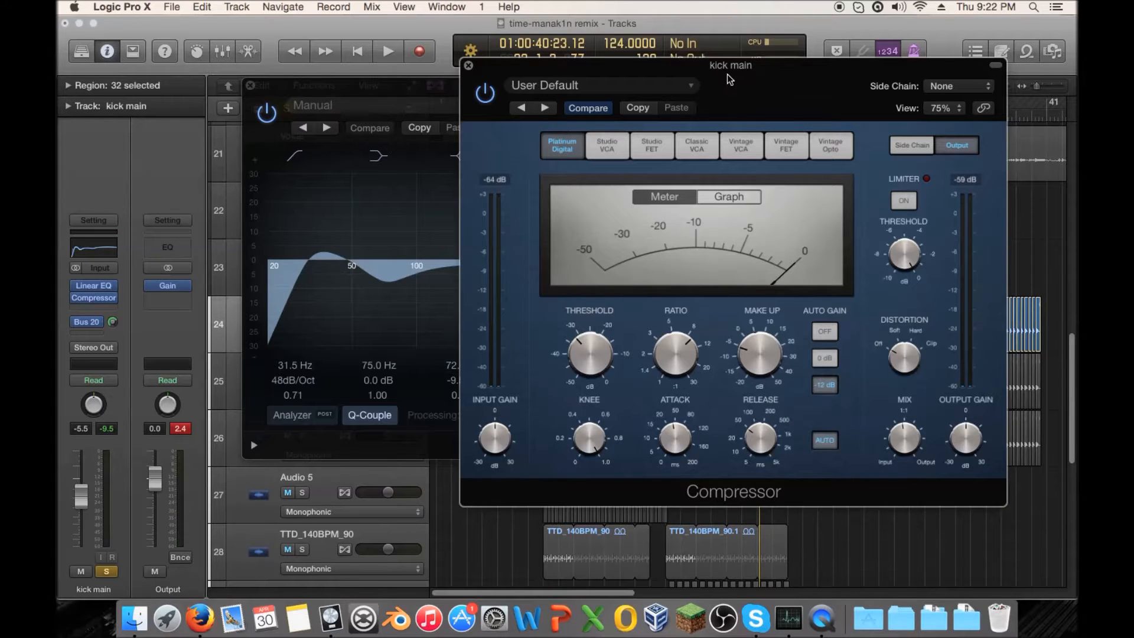
drag(725, 68, 693, 63)
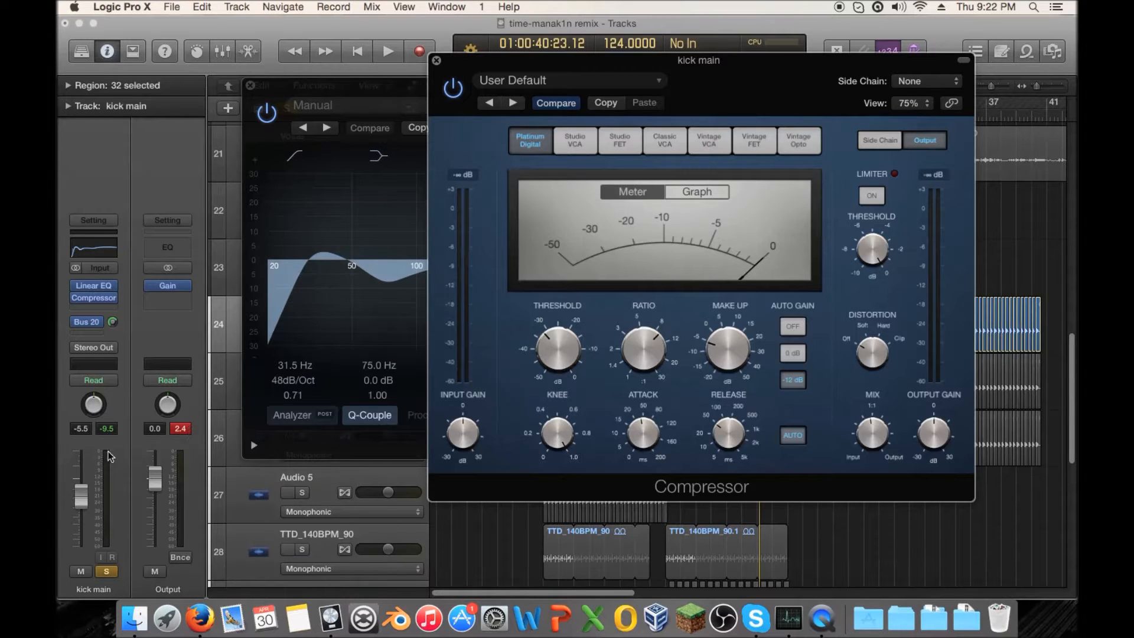
Step: Reset the Output channel's peak reading, resume playback, close both plug-in windows and unsolo kick main
click(180, 430)
key(space)
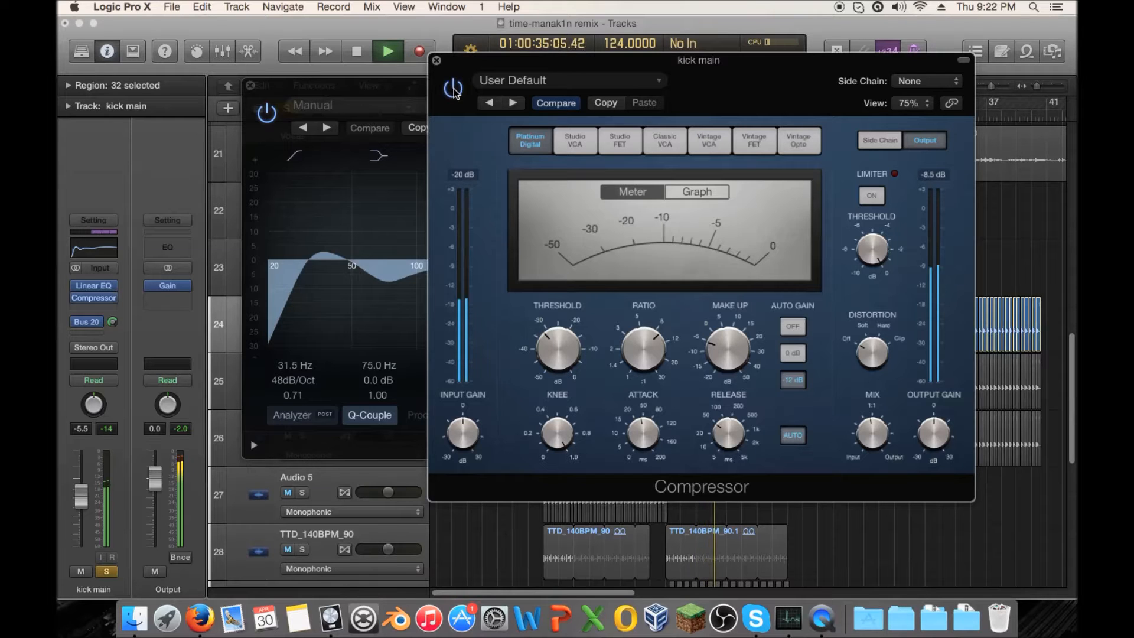
click(439, 64)
click(250, 85)
click(302, 322)
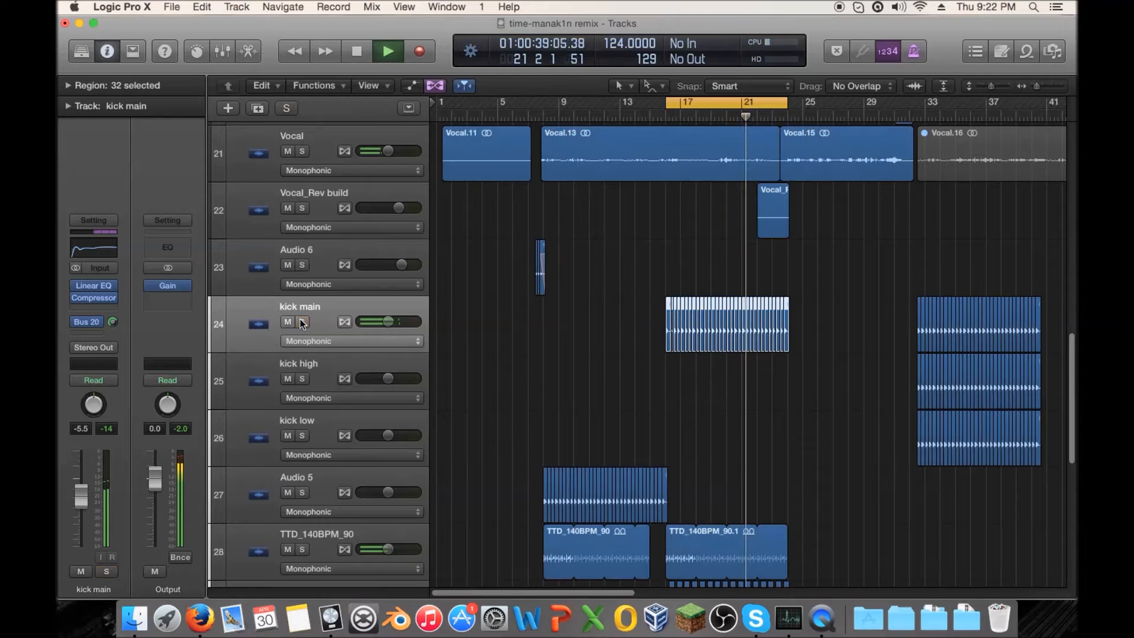
Step: Reopen kick main's Compressor, fine-tune its make-up gain in the full mix, and compare the kick with its inserts bypassed and active
click(88, 297)
drag(717, 374, 714, 366)
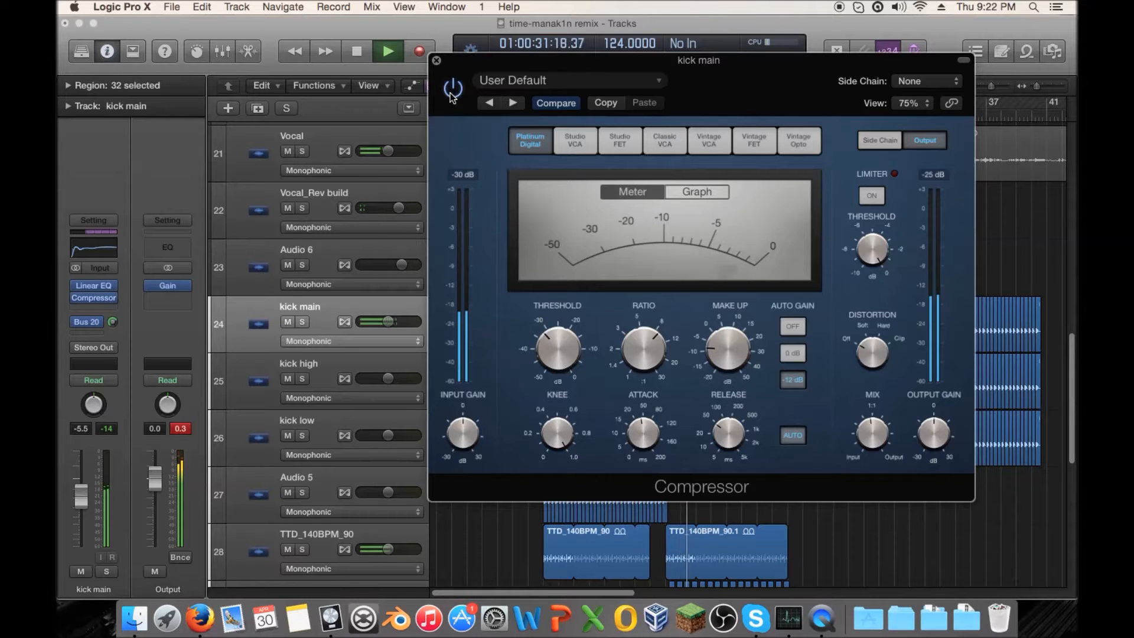
click(76, 285)
right_click(76, 299)
click(76, 299)
click(76, 298)
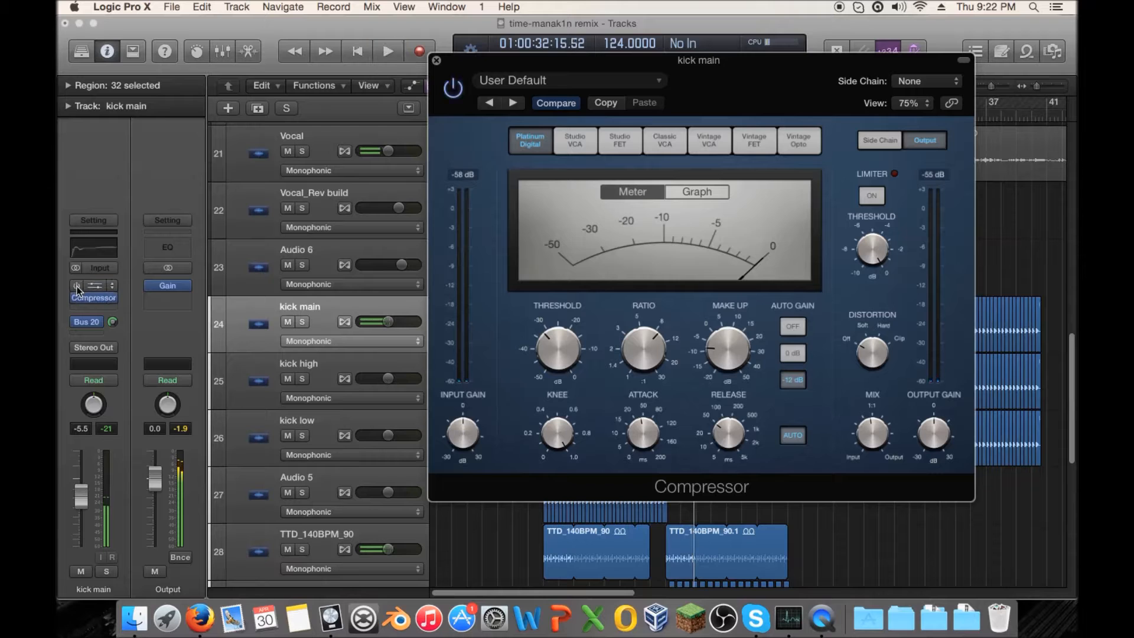
key(space)
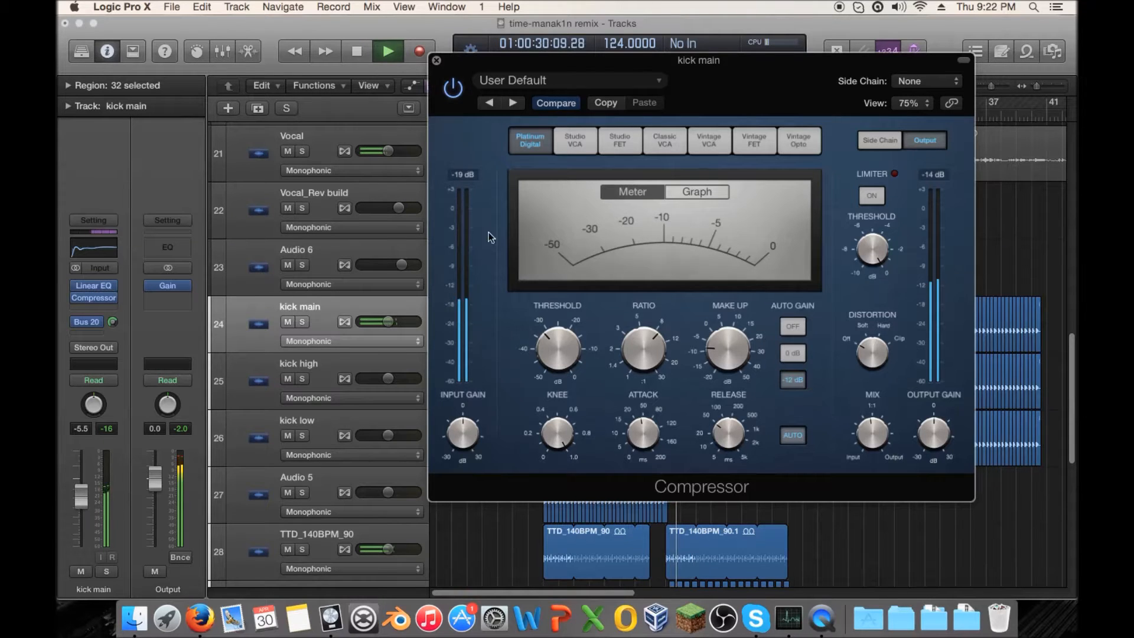
Step: In kick main's Linear Phase EQ, change the 4400 Hz band to 10000 Hz, +4.5 dB and Q 0.67, and audition it in the mix
click(436, 60)
key(space)
click(93, 285)
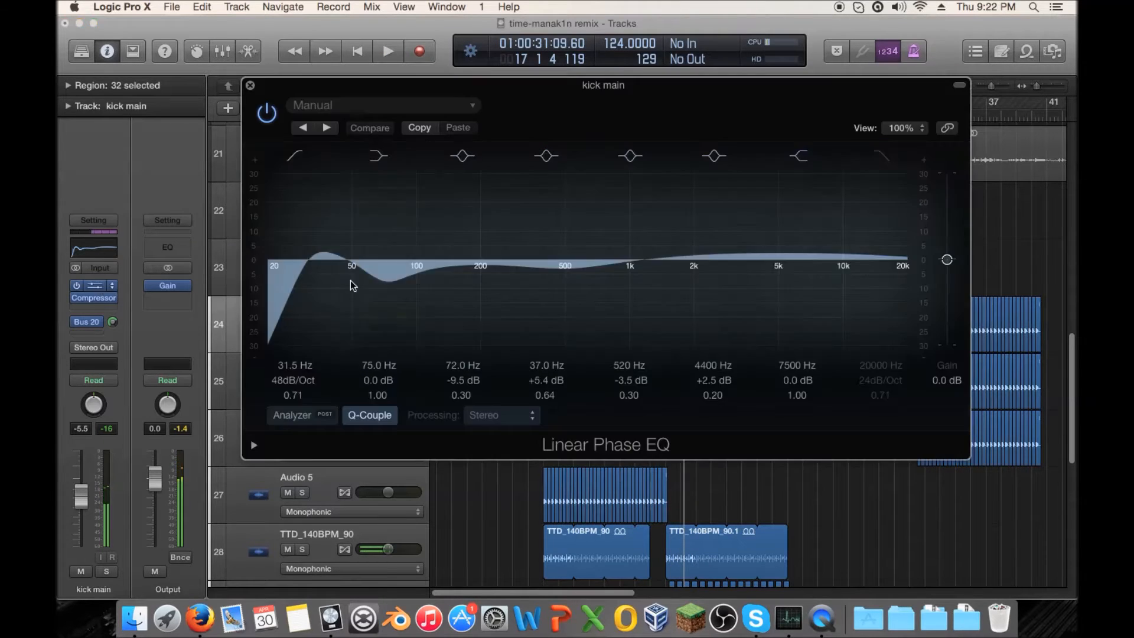
drag(757, 267, 757, 270)
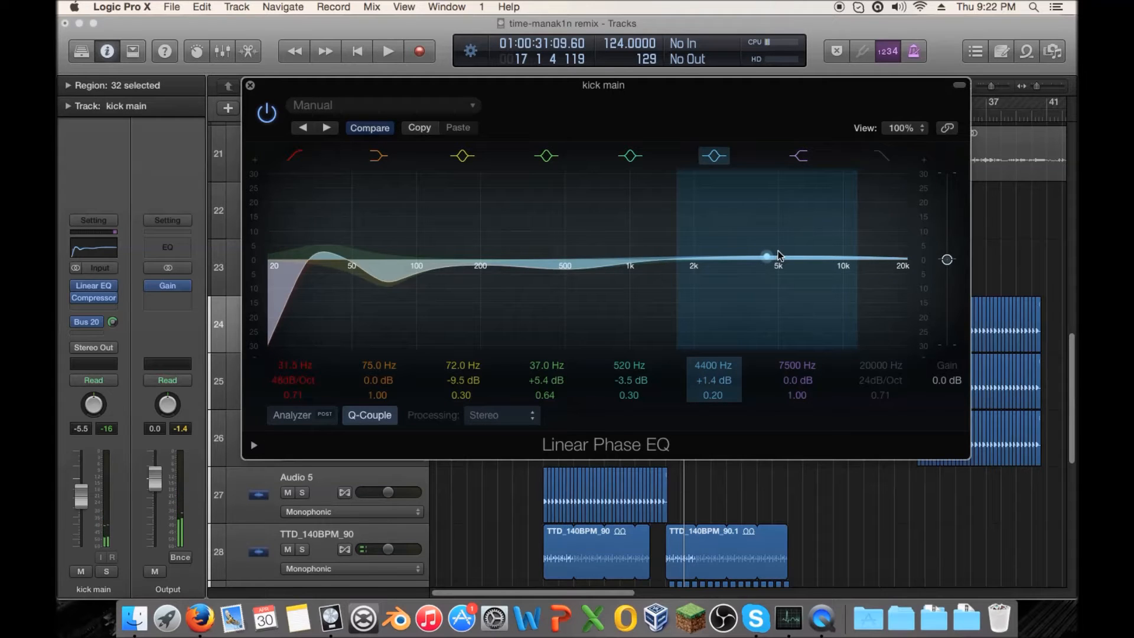
drag(677, 275, 857, 268)
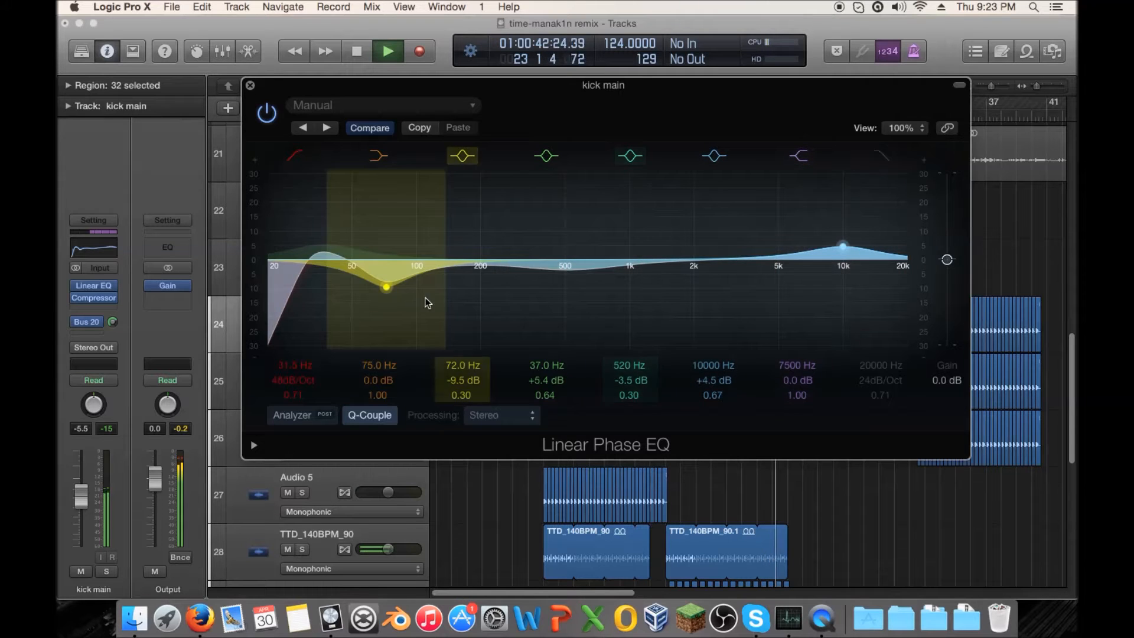
click(249, 85)
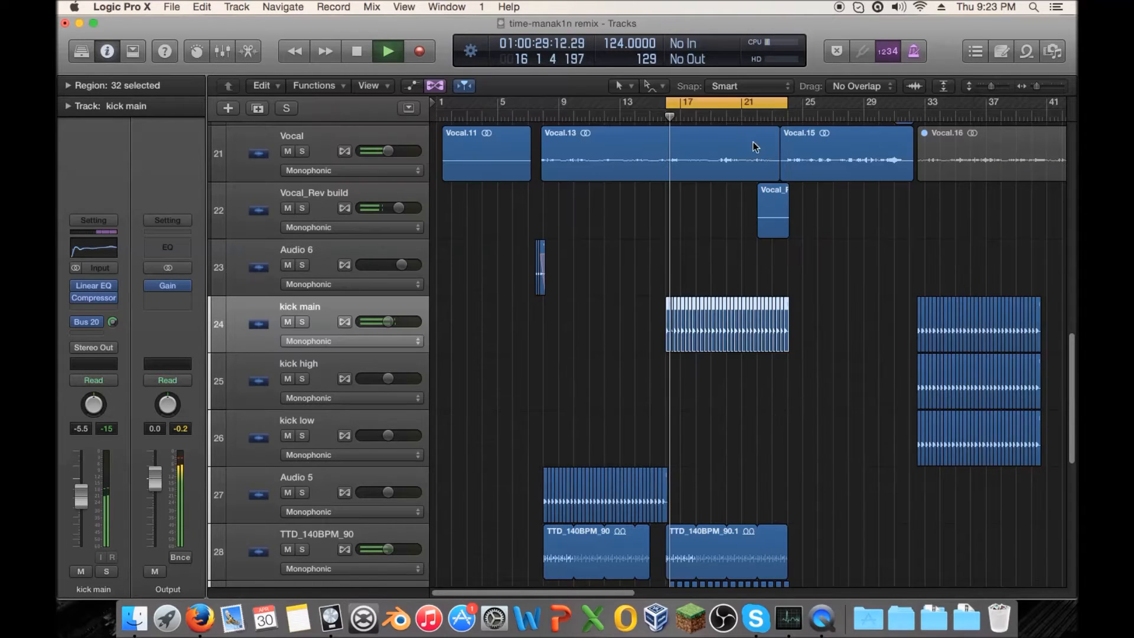
Step: Solo the Sub 2 track stack, play it briefly, and return to the full mix
scroll(601, 141, up, 15)
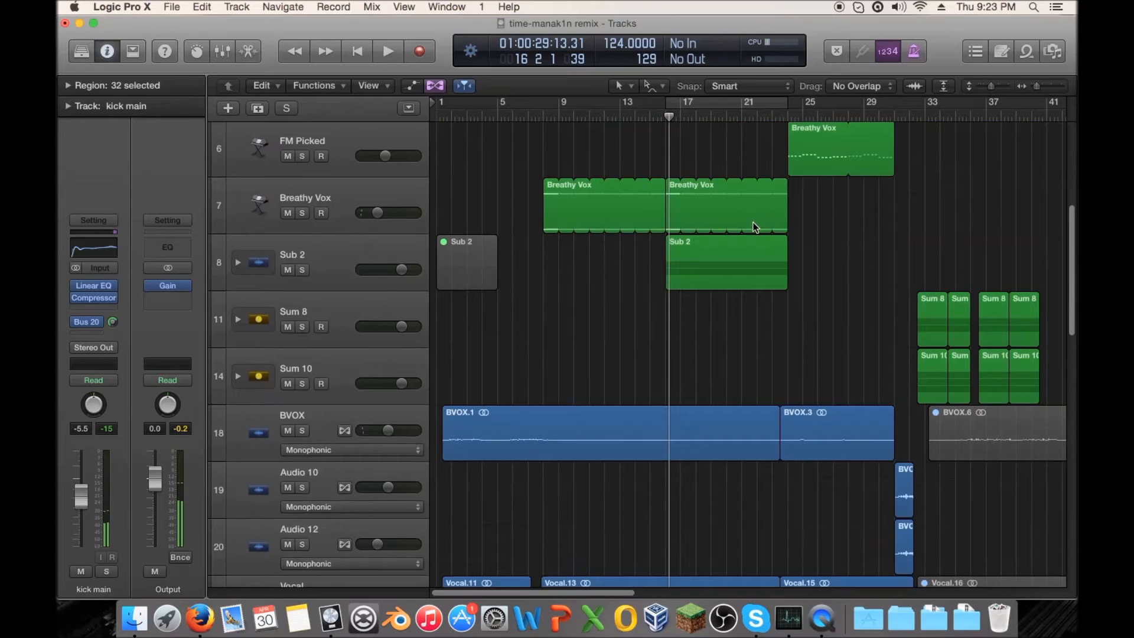
scroll(388, 323, down, 2)
click(303, 440)
key(space)
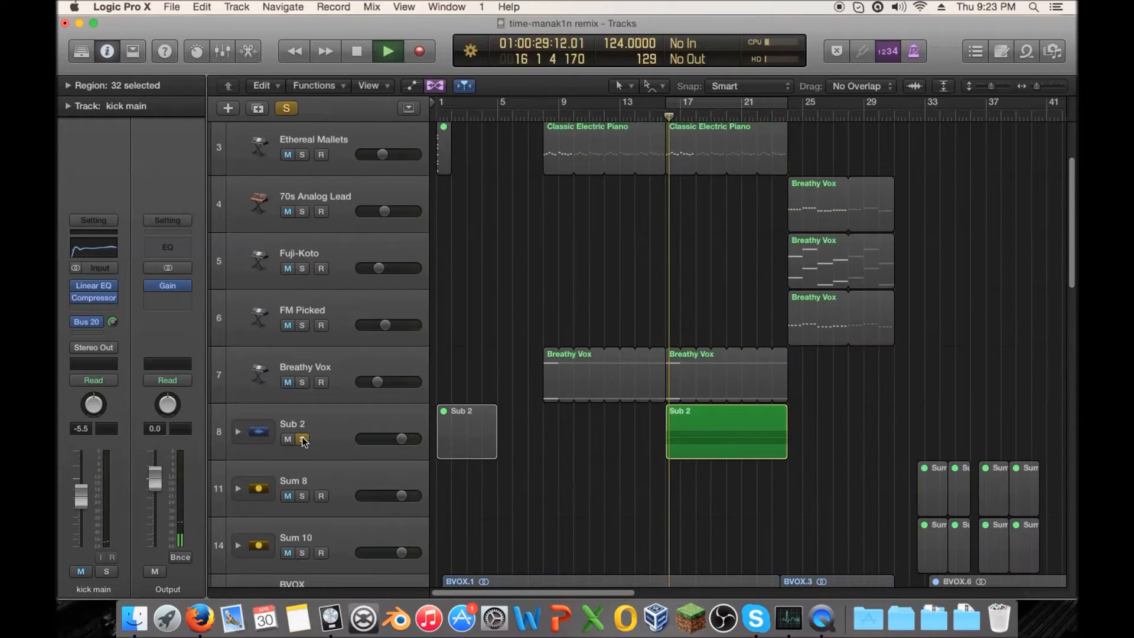
click(303, 440)
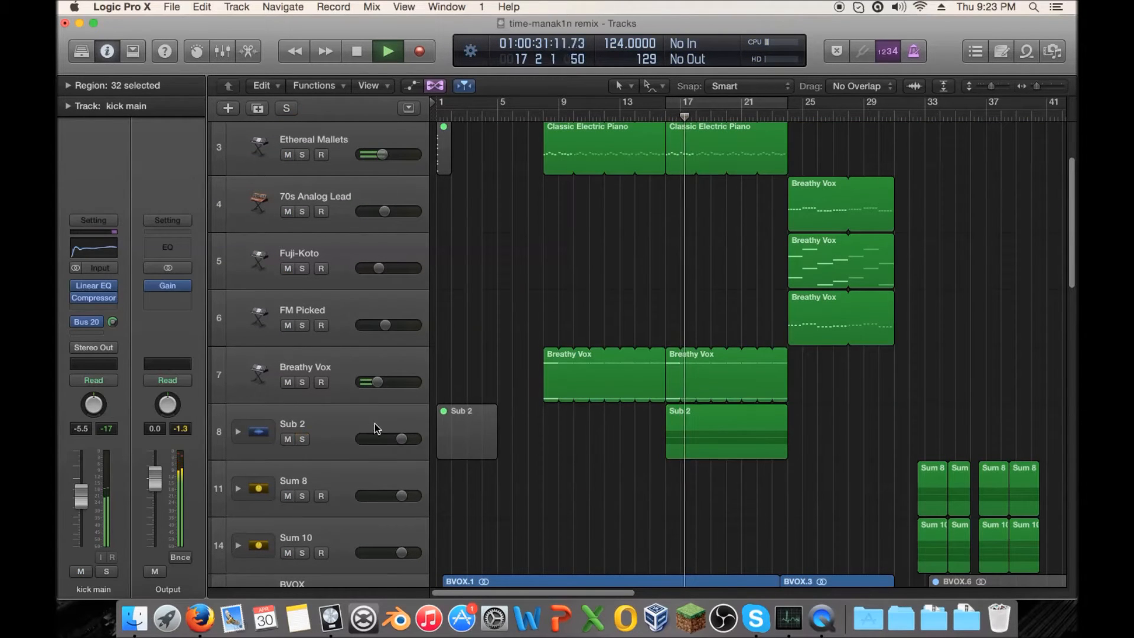
Step: Expand the Sub 2 stack, audition FM Picked with and without Acid Sawtooth, and leave only the selected FM Picked track soloed
click(211, 411)
click(238, 431)
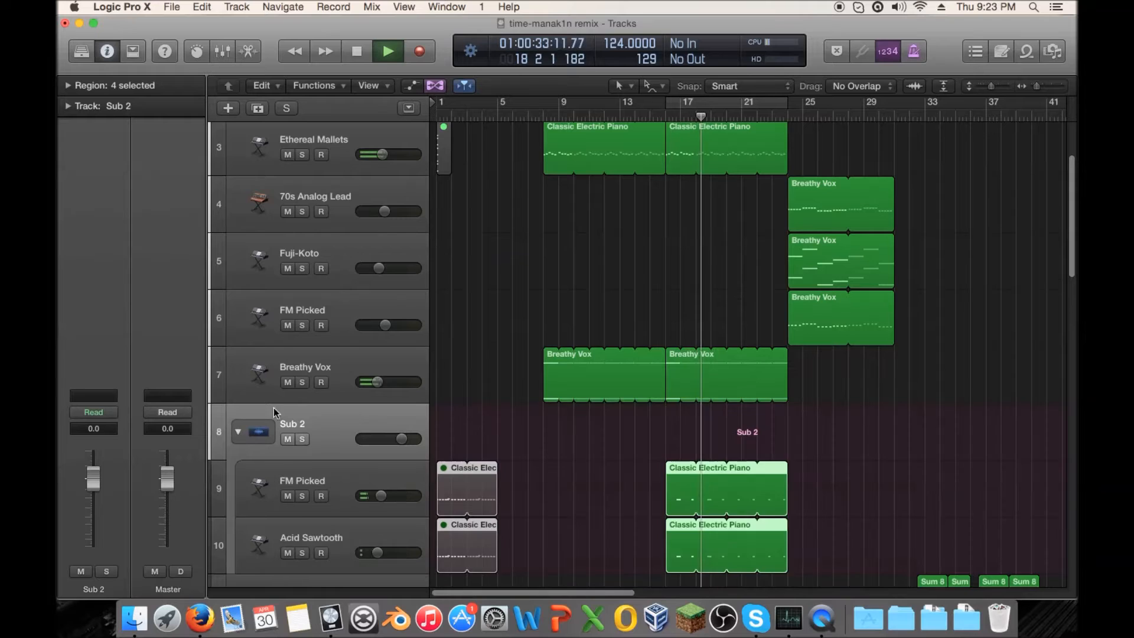
scroll(321, 245, down, 5)
click(302, 240)
click(312, 222)
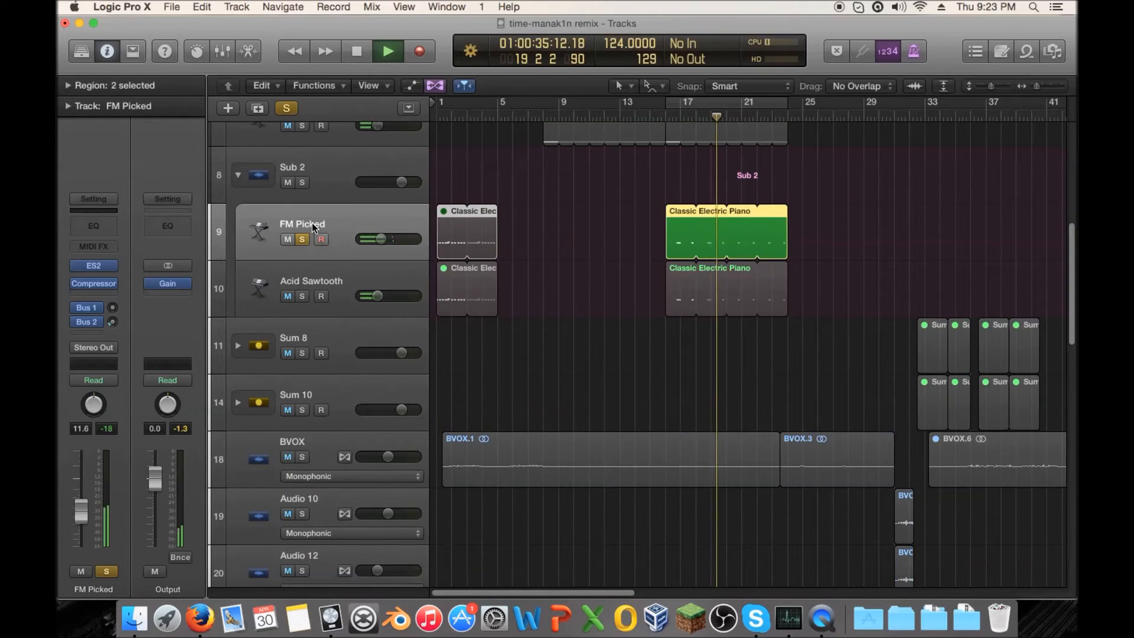
click(302, 296)
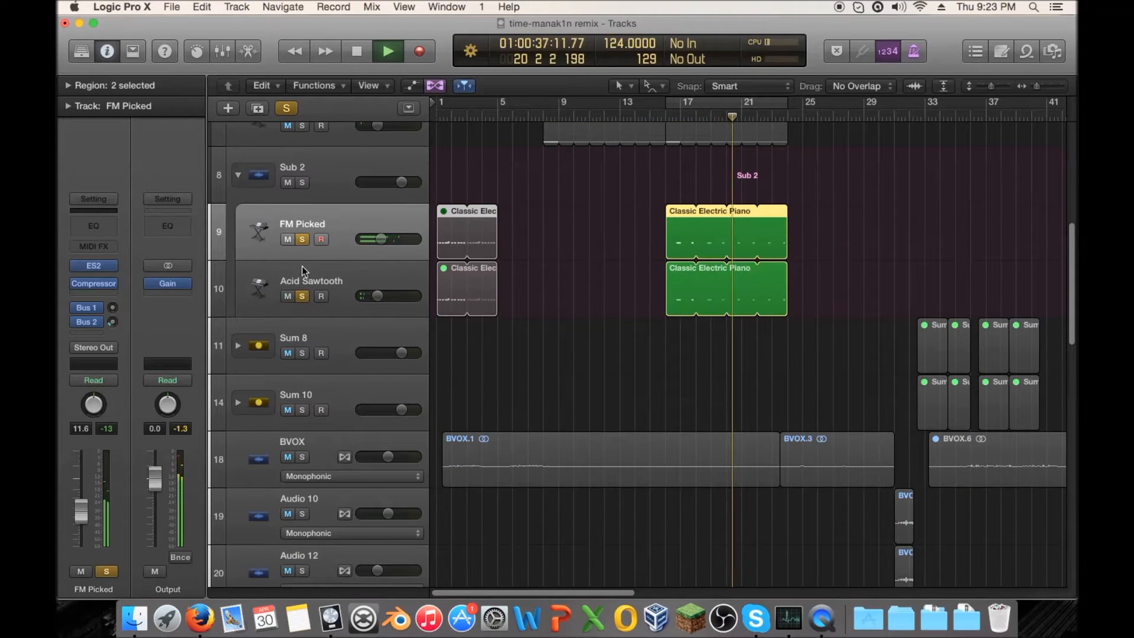
click(301, 239)
alt+click(302, 240)
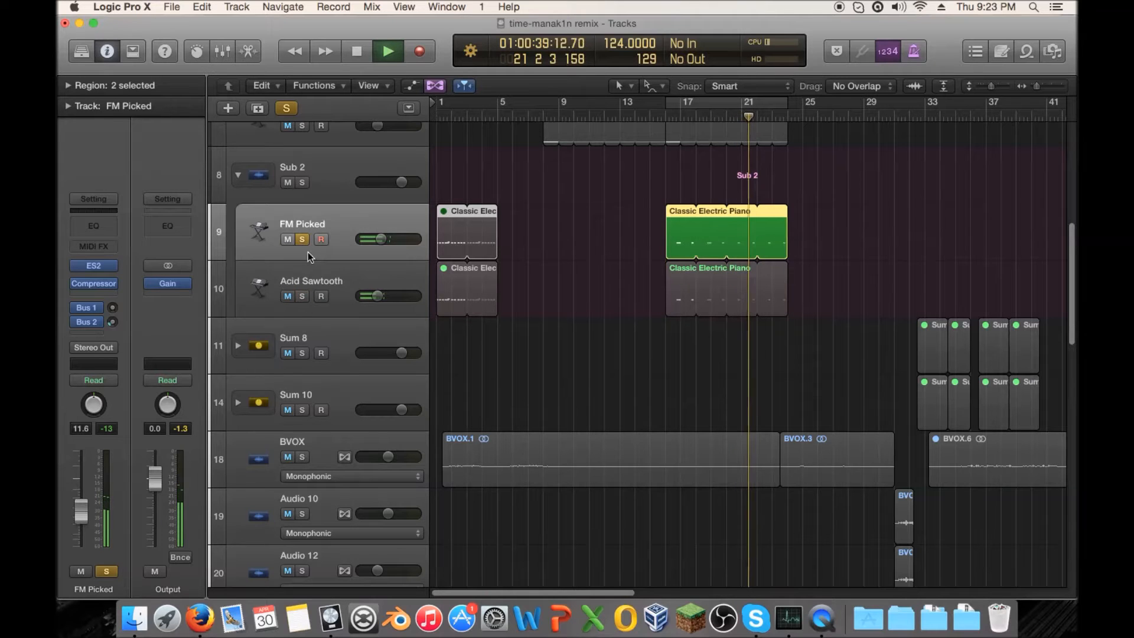
Step: Add a Channel EQ to FM Picked, boost around 200 Hz by about 15 dB, and play bars 16 to 24 in a cycle
click(96, 227)
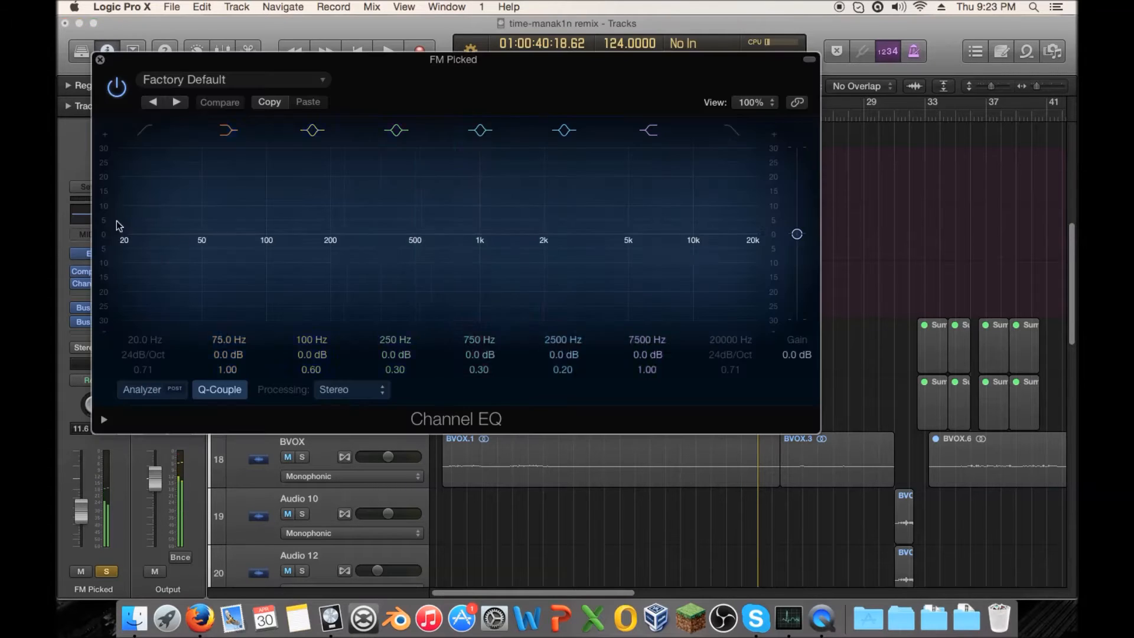
drag(434, 265, 330, 216)
drag(440, 77, 678, 375)
click(711, 102)
key(space)
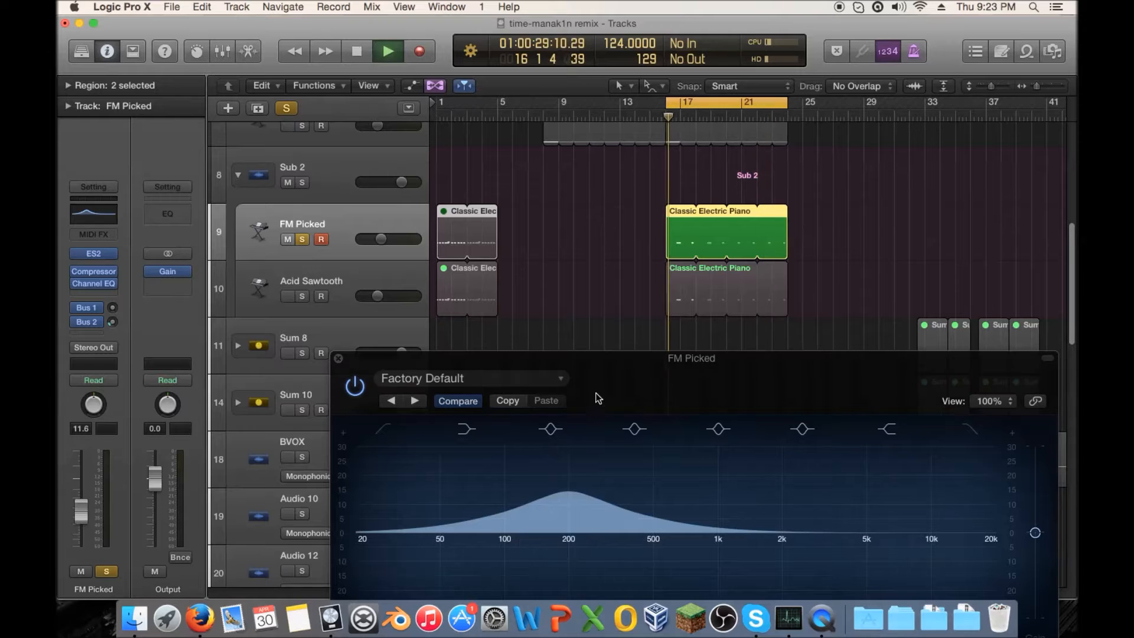
Step: Set the Channel EQ's 198 Hz band to -8.0 dB, compare the sound bypassed and active, close the EQ and unsolo FM Picked
drag(596, 365, 530, 158)
key(space)
drag(522, 268, 519, 338)
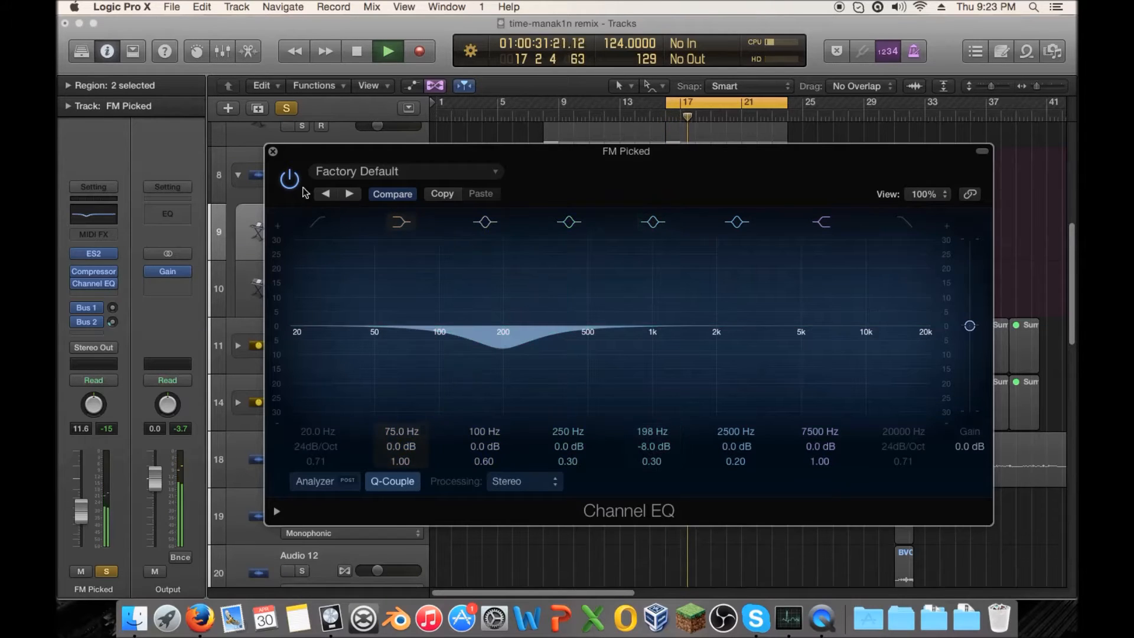
click(288, 180)
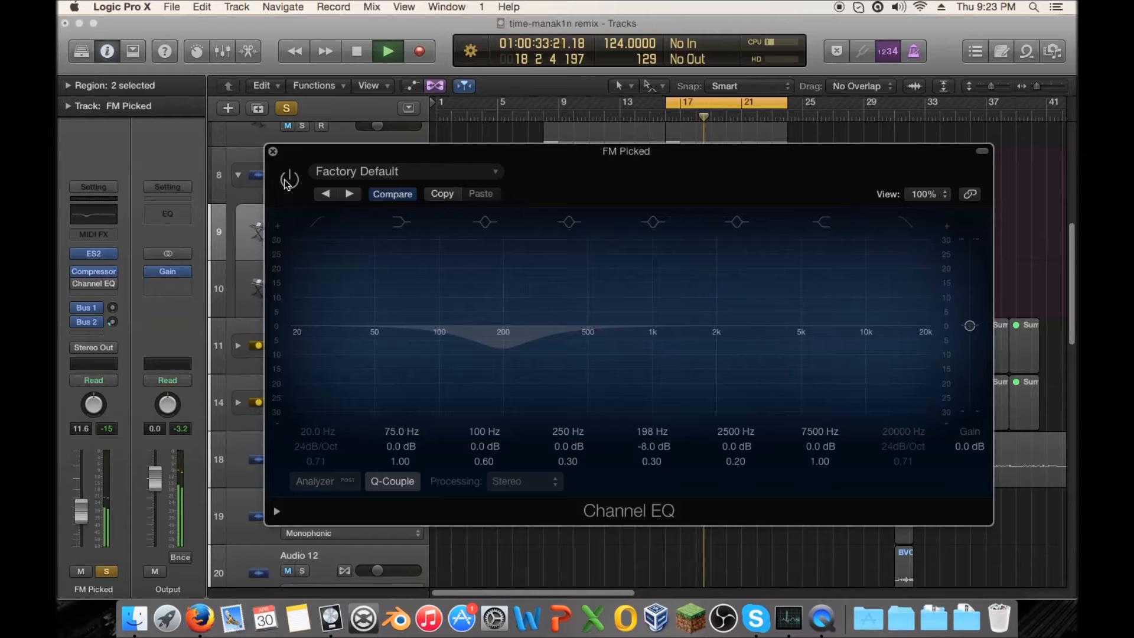
click(287, 182)
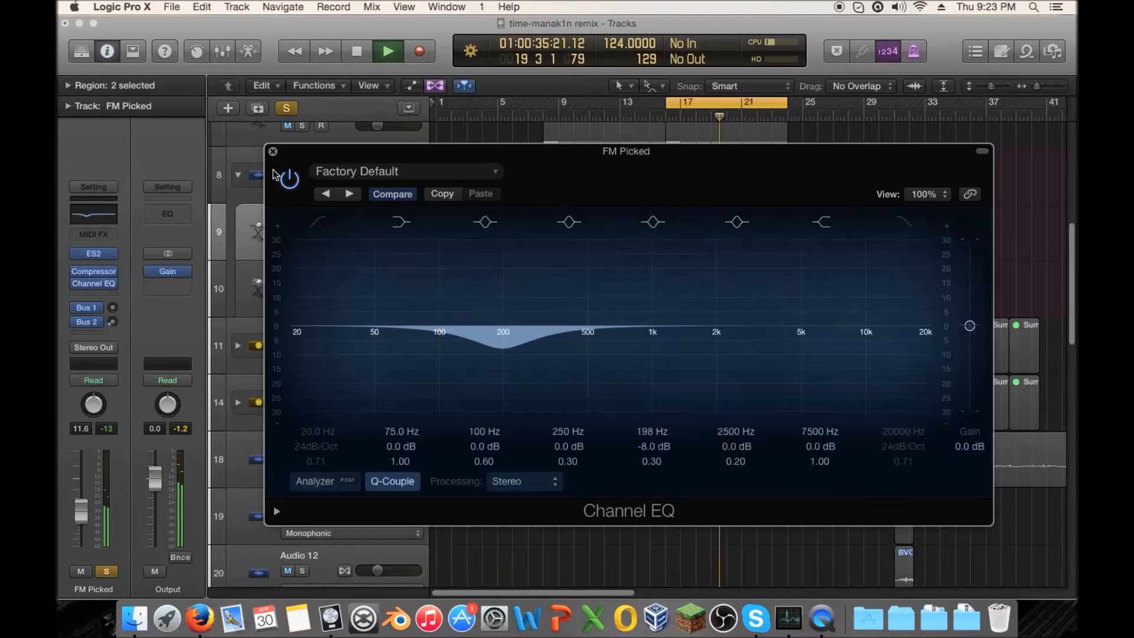
click(273, 151)
click(303, 239)
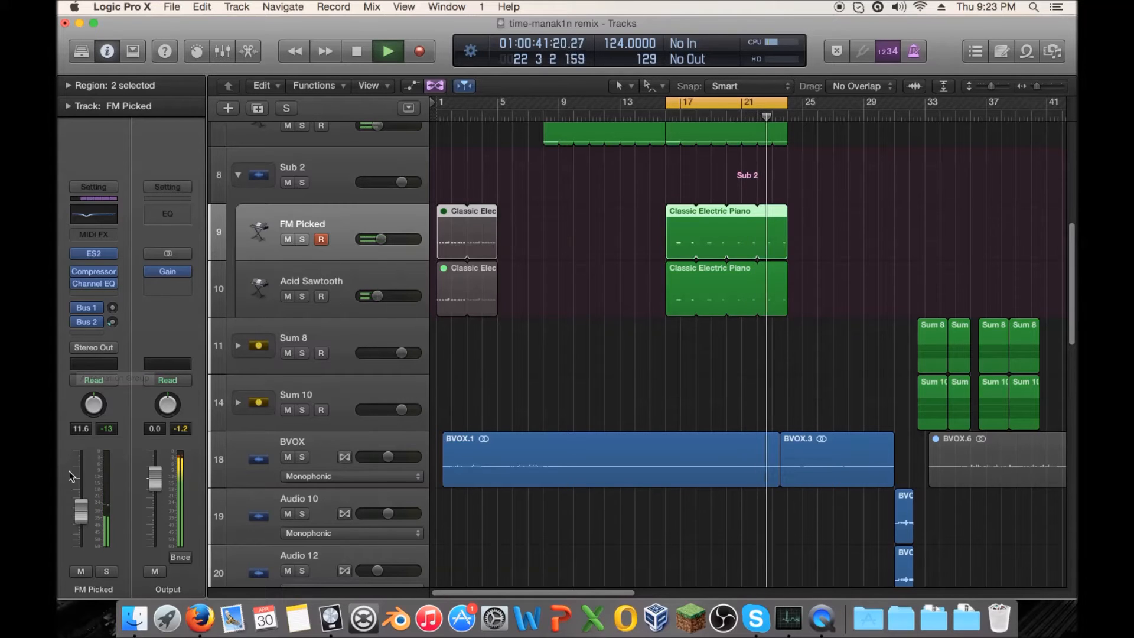
Step: Set the master gain of FM Picked's Channel EQ to +4.0 dB, compare it bypassed and active in the mix, and stop playback
click(92, 283)
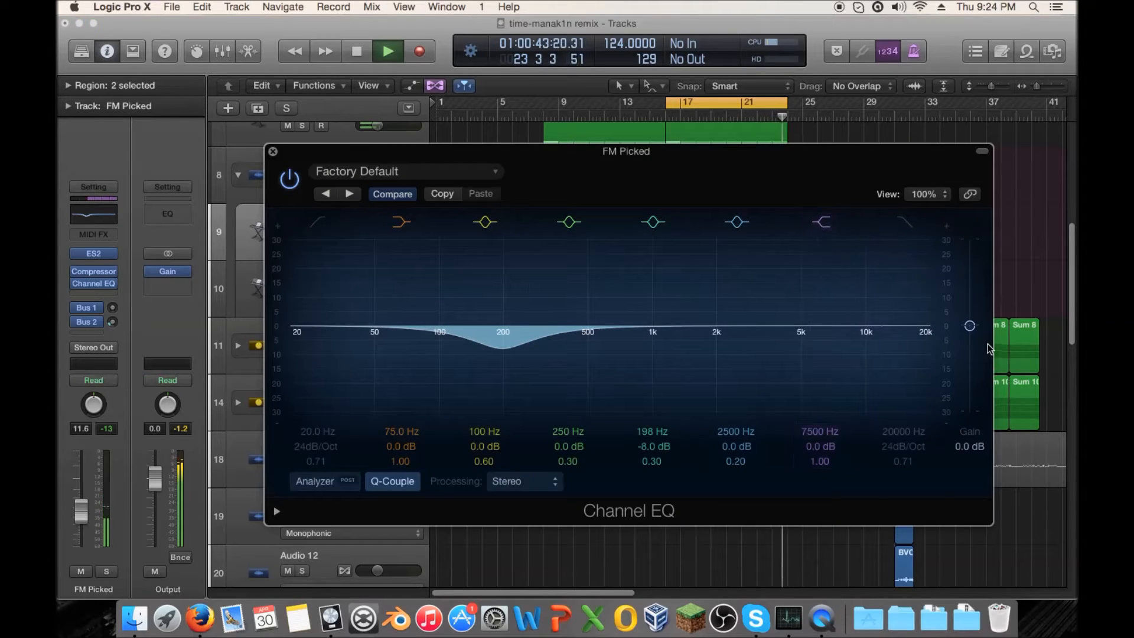
drag(970, 324, 971, 311)
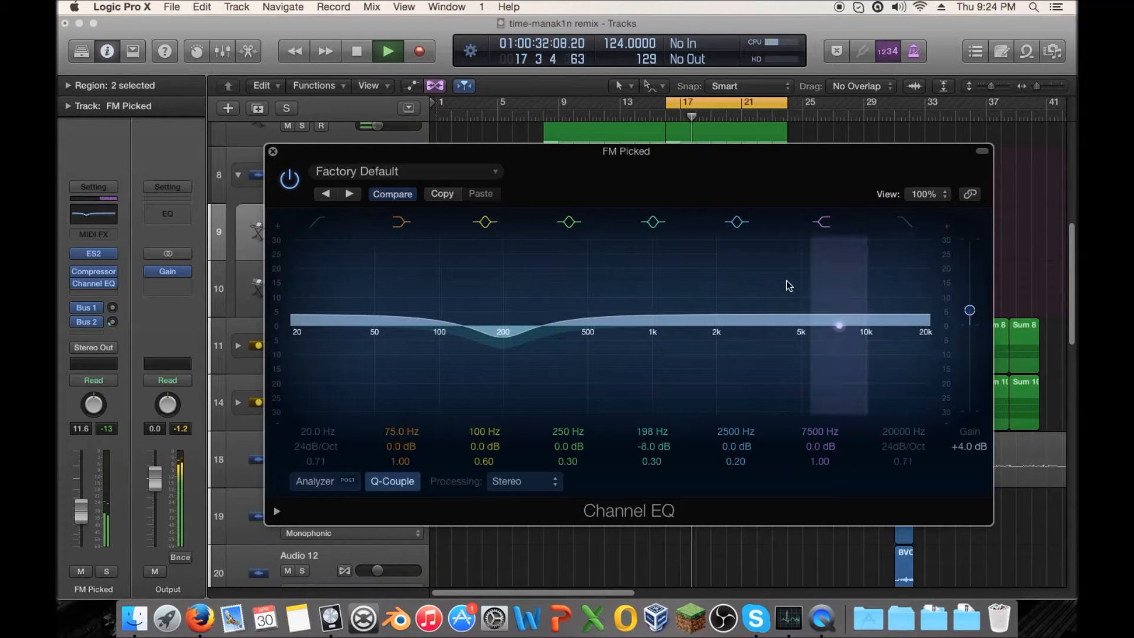
click(289, 178)
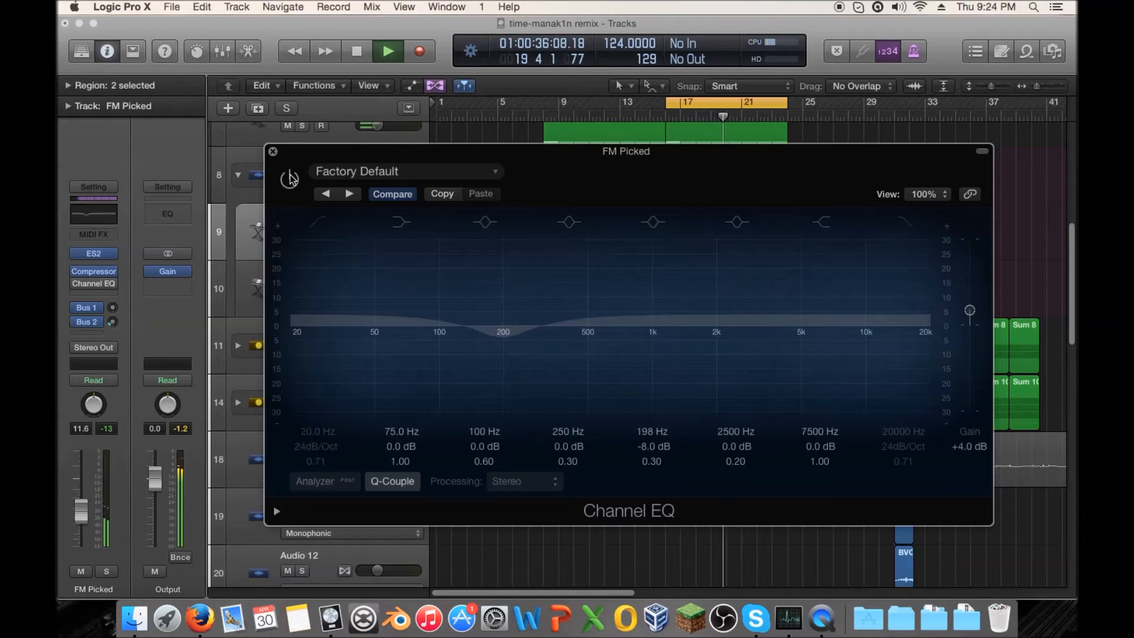
click(289, 179)
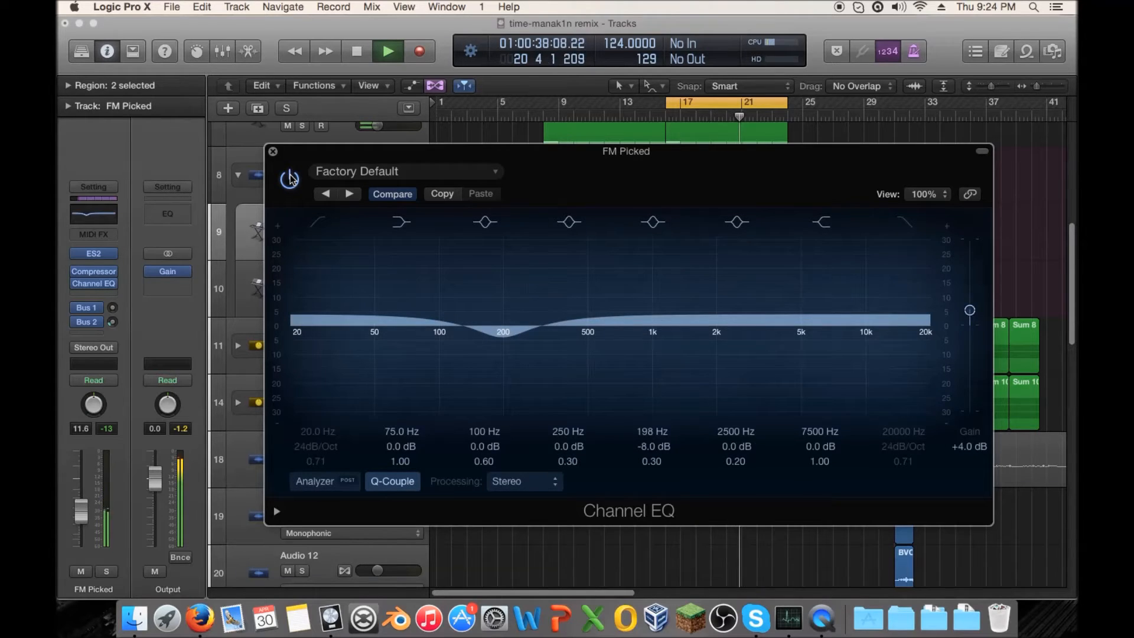
click(273, 152)
key(space)
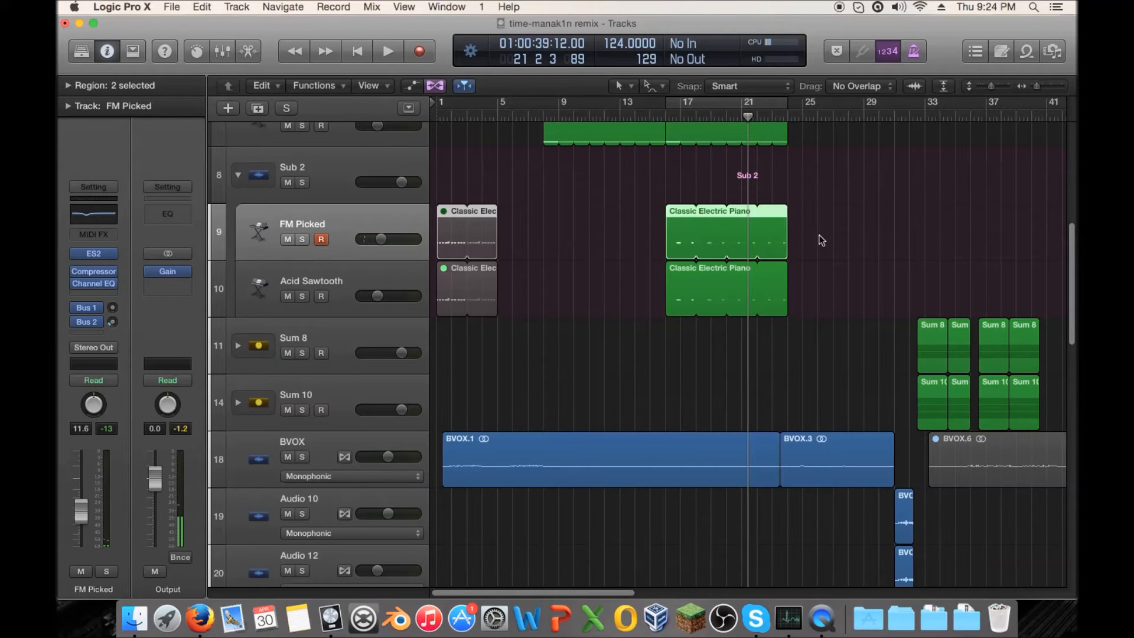
scroll(824, 236, right, 2)
scroll(824, 229, down, 8)
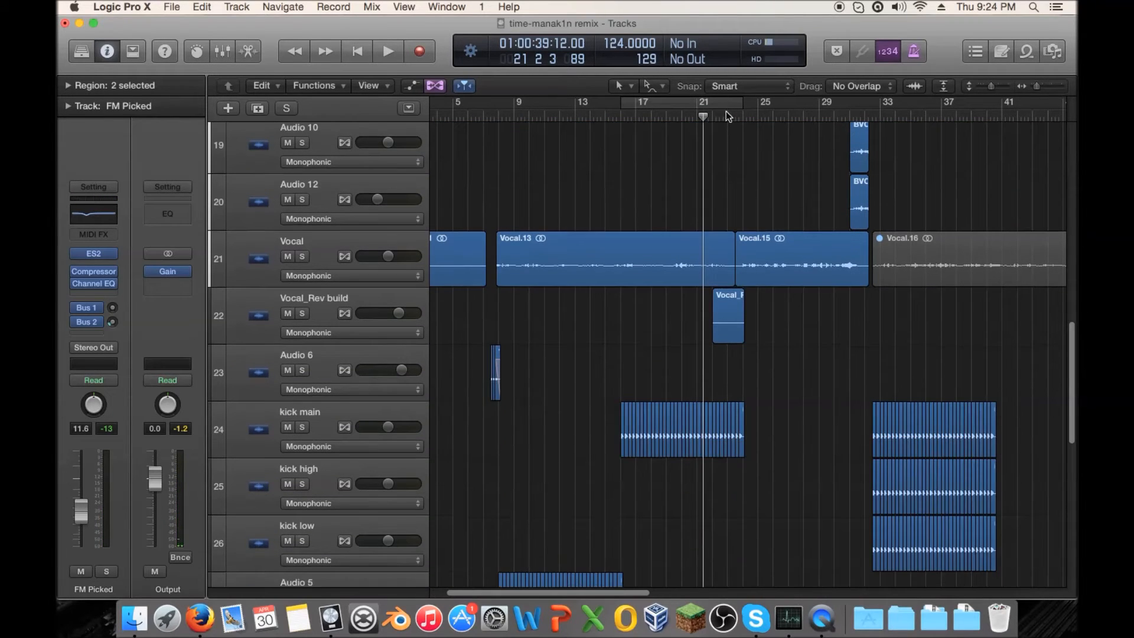
Step: Play the remix, solo and select the FM Picked track above Breathy Vox, and cycle bars 24 to 31 around its region
click(725, 111)
key(space)
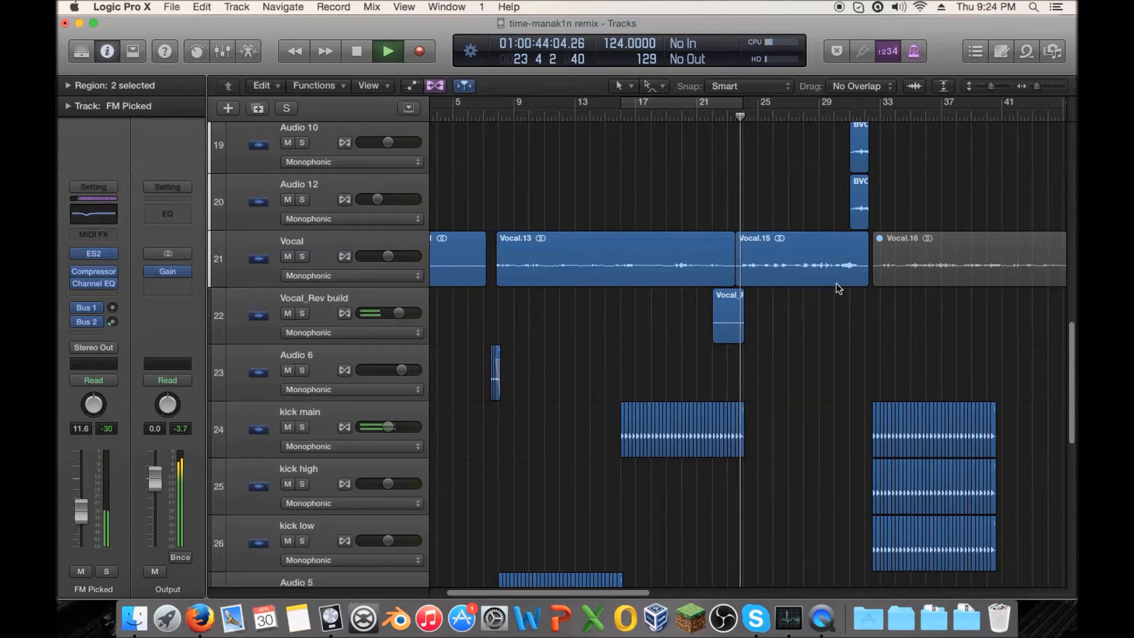
scroll(835, 282, up, 8)
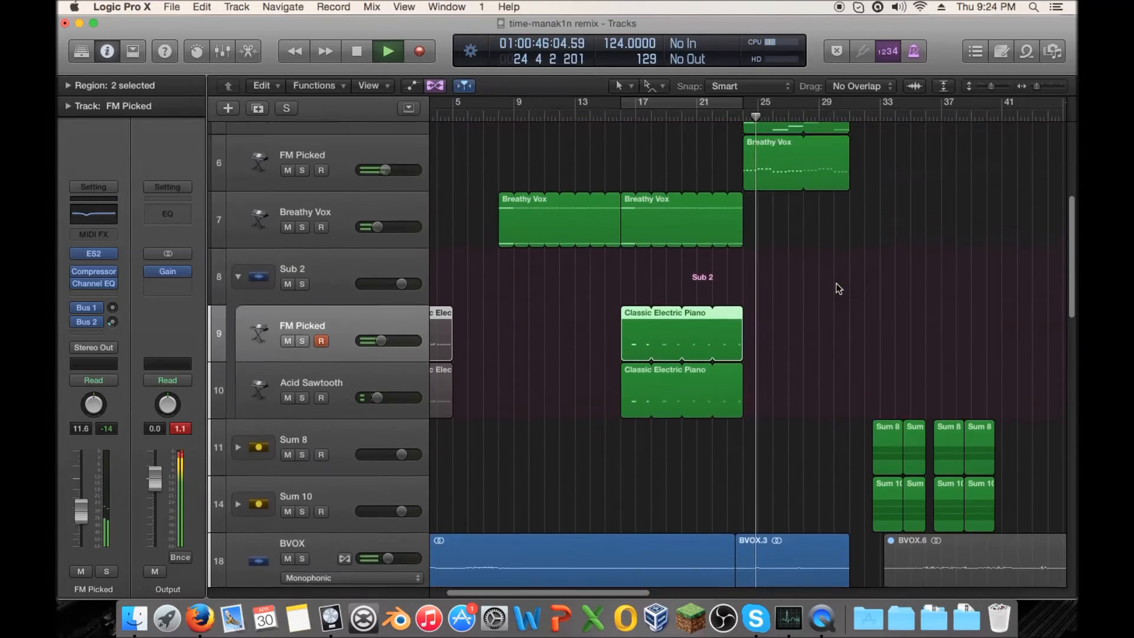
scroll(835, 282, up, 3)
click(302, 325)
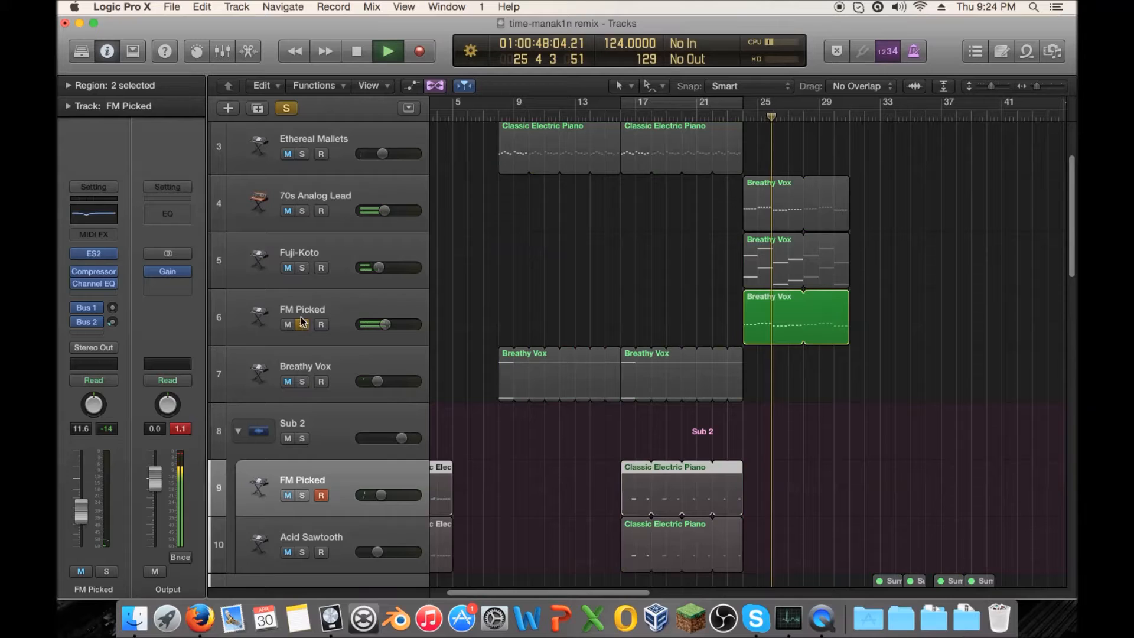
click(286, 308)
drag(748, 108, 849, 111)
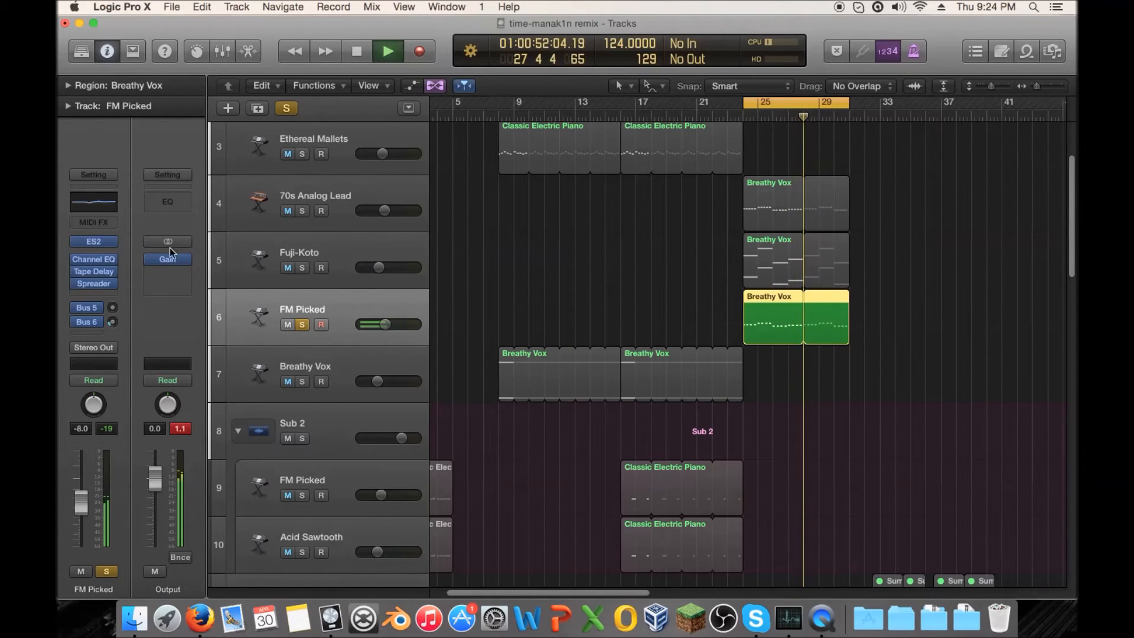
Step: Enable the 200 Hz band in FM Picked's Channel EQ and set it to 132 Hz with a -5.0 dB cut
click(93, 259)
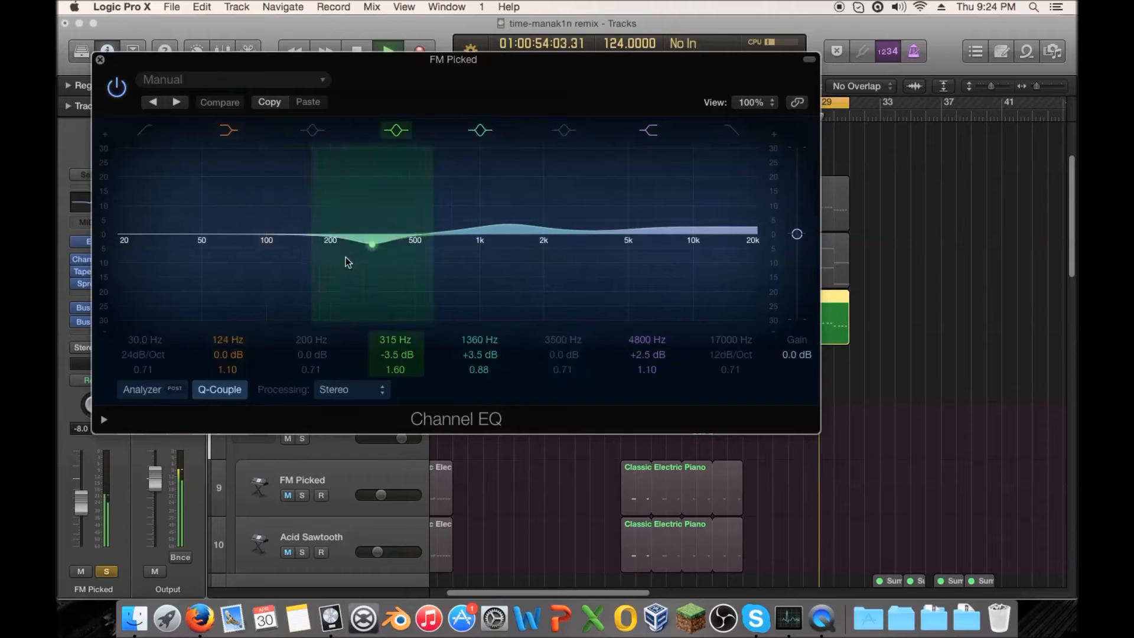
click(311, 131)
drag(315, 193, 278, 216)
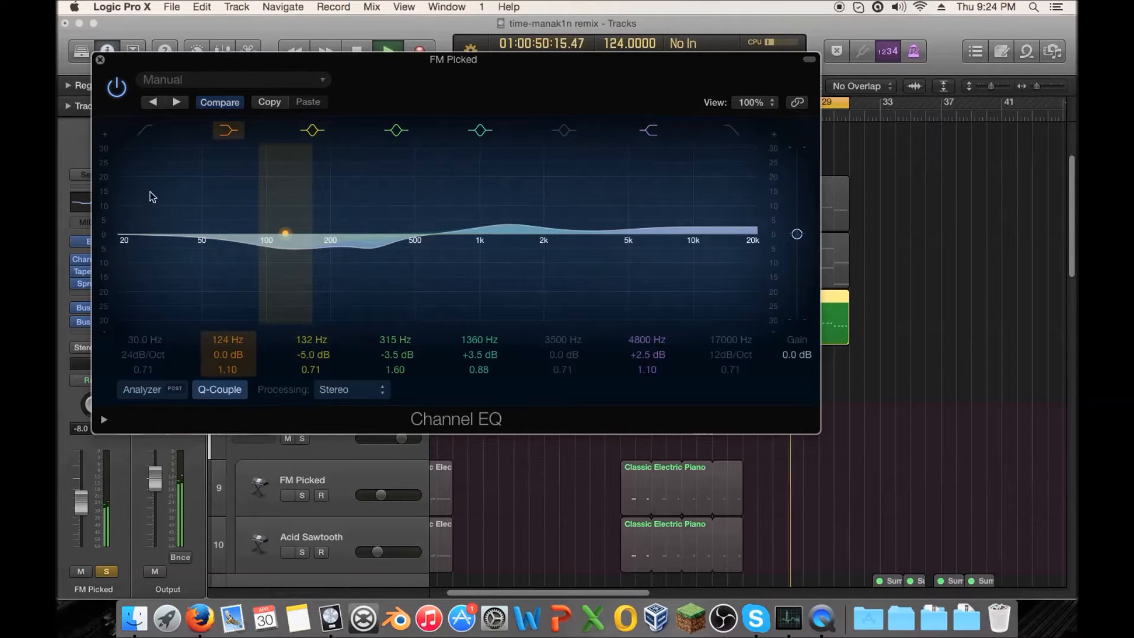
Step: Enable a 40 Hz low cut at 48 dB/Oct in FM Picked's Channel EQ and boost the 124 Hz shelf by 7.0 dB
click(146, 131)
mouse_move(146, 341)
mouse_down()
mouse_move(146, 332)
mouse_move(147, 347)
mouse_up()
drag(252, 185, 255, 155)
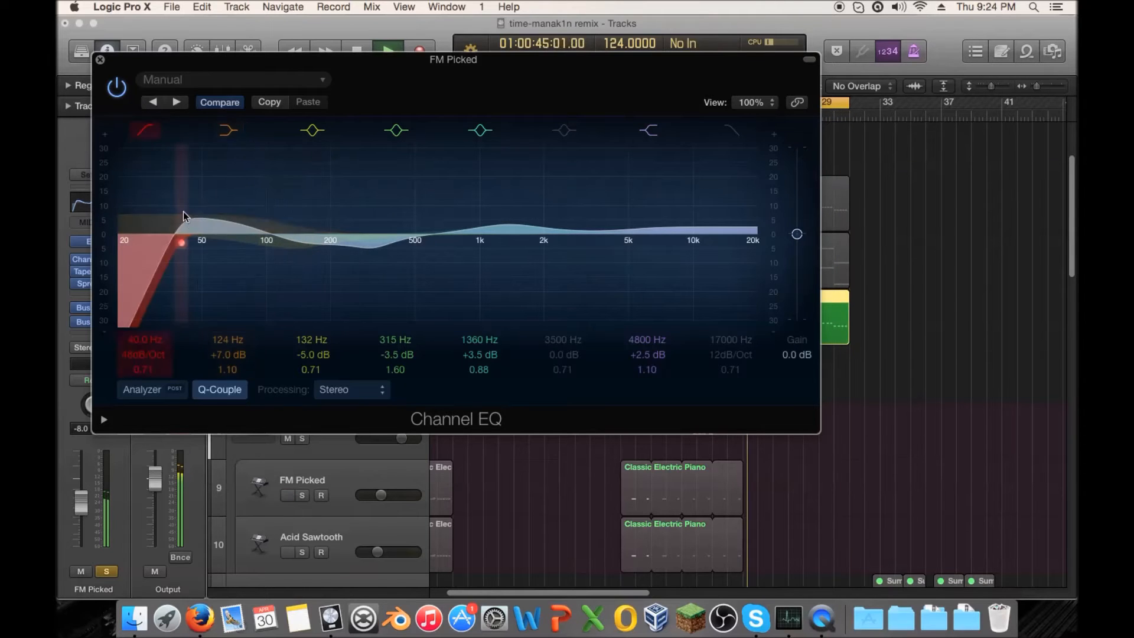
Step: Compare the edited EQ with its original settings, and set the 132 Hz band to 126 Hz and -8.5 dB
click(222, 101)
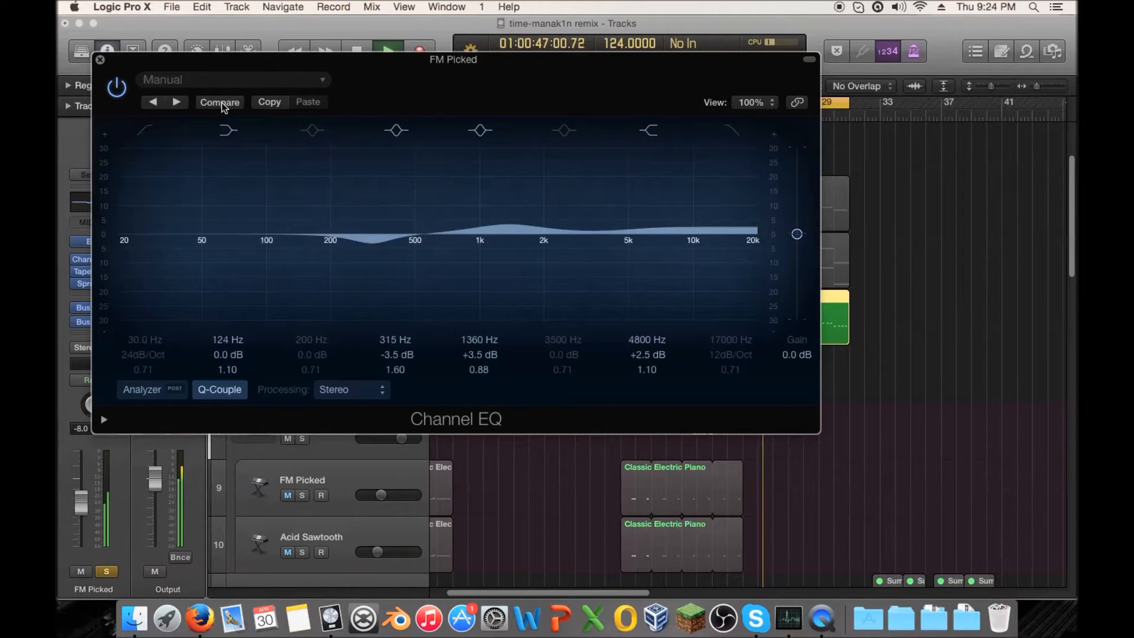
click(222, 102)
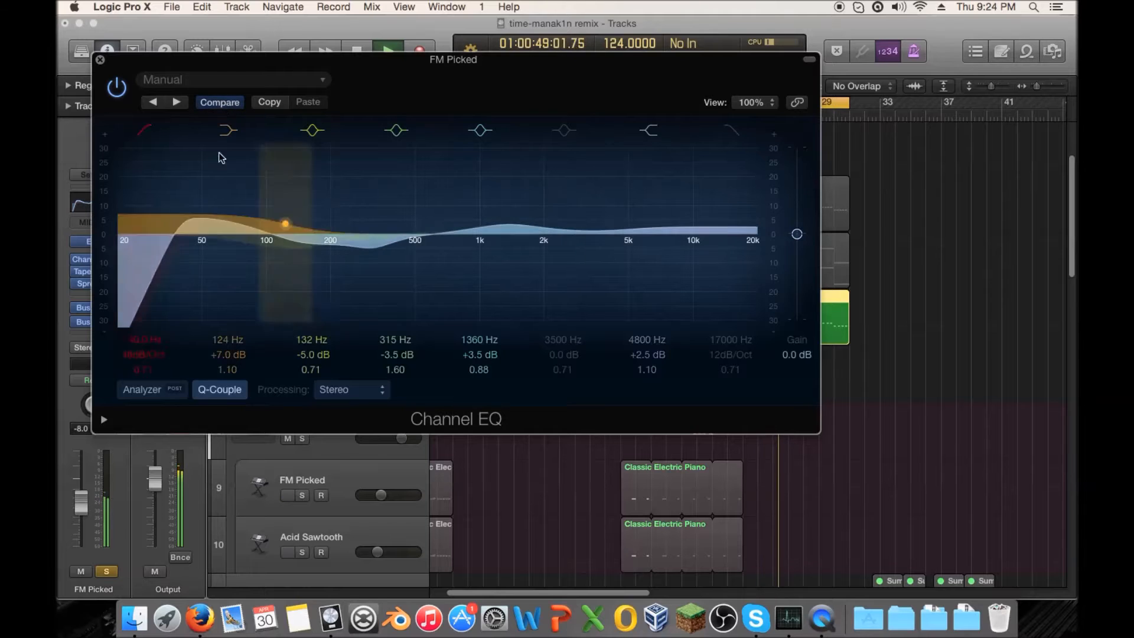
drag(273, 253, 267, 279)
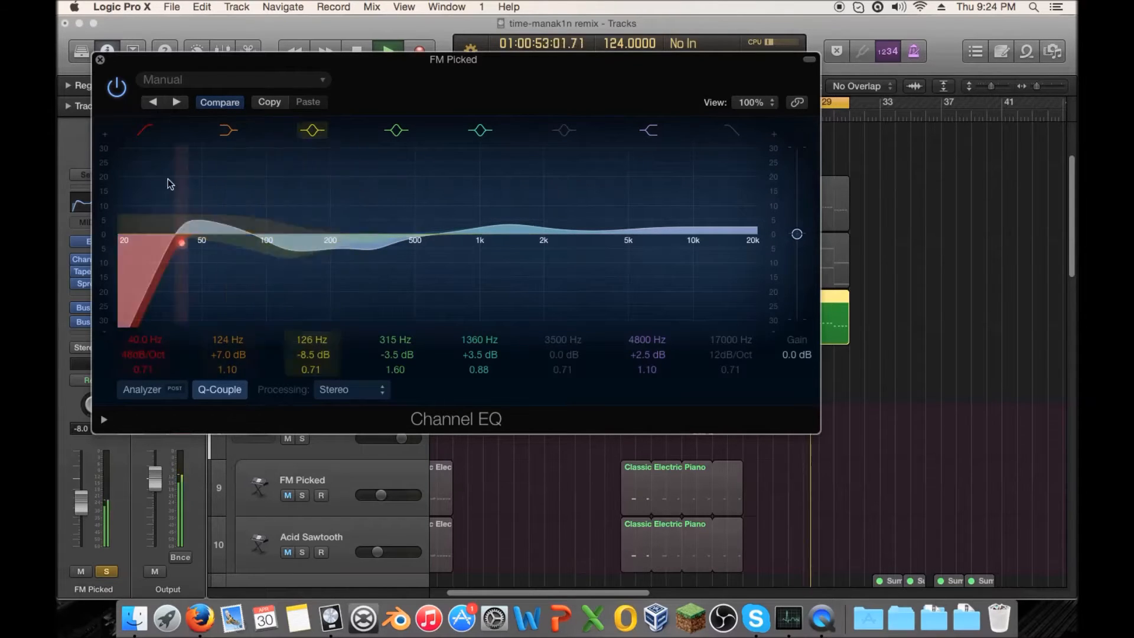
Step: Unsolo FM Picked and compare its Channel EQ bypassed and active in the full mix
click(113, 574)
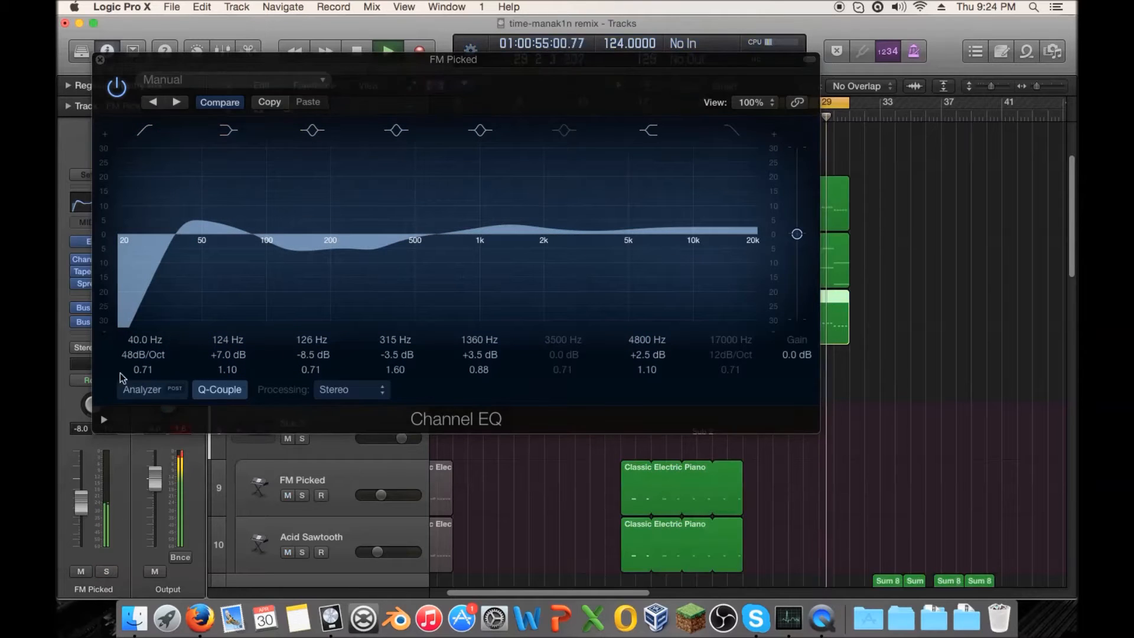
click(116, 88)
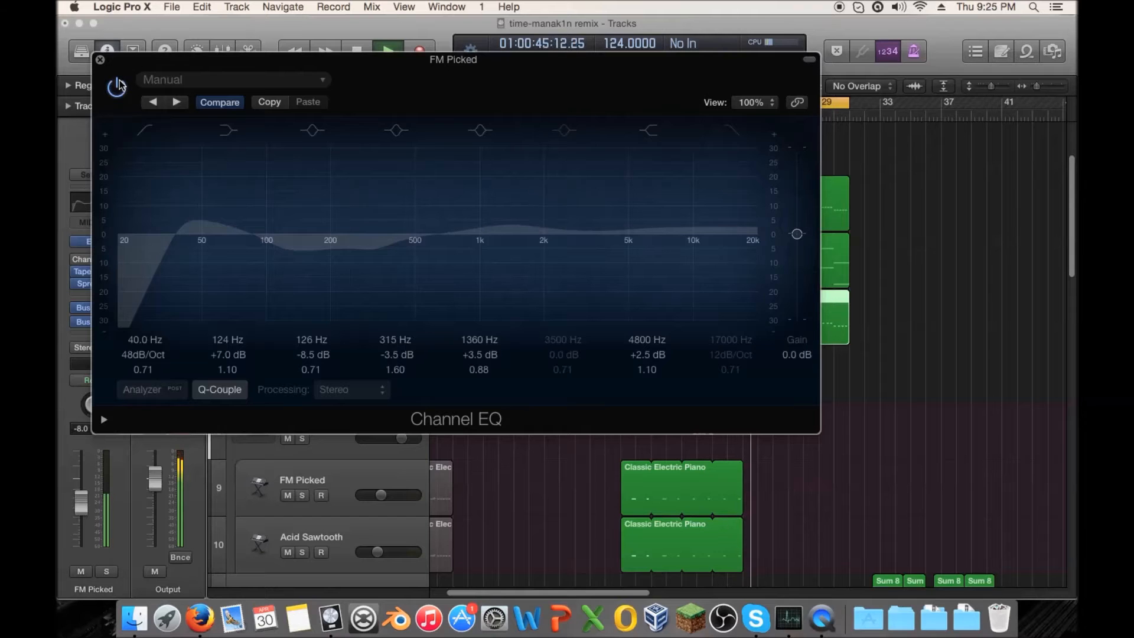
click(116, 86)
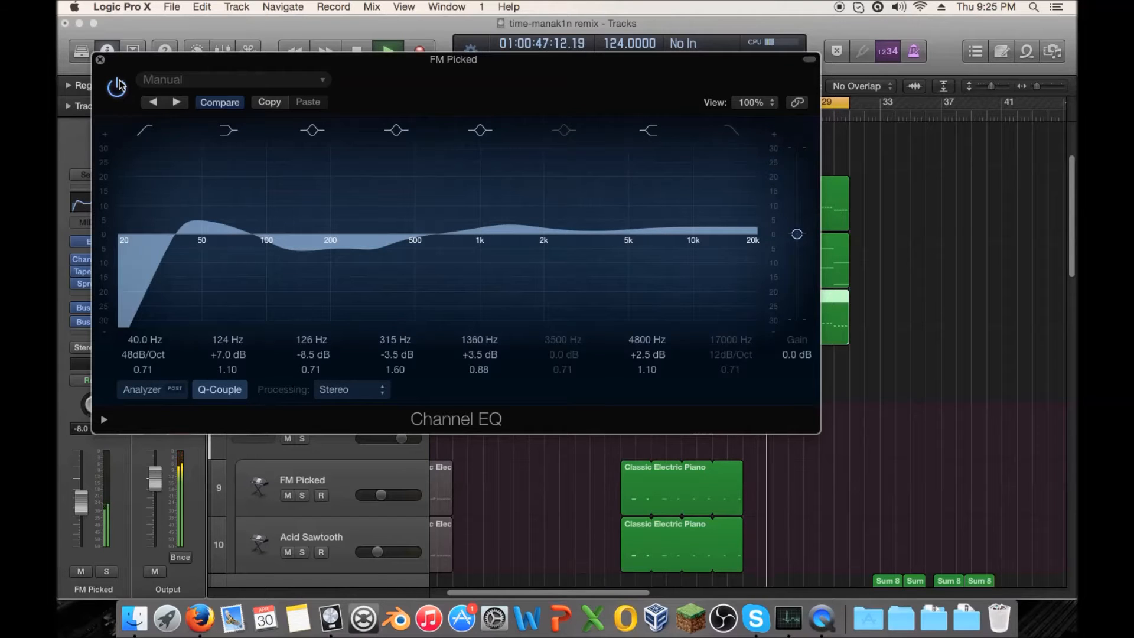
click(117, 87)
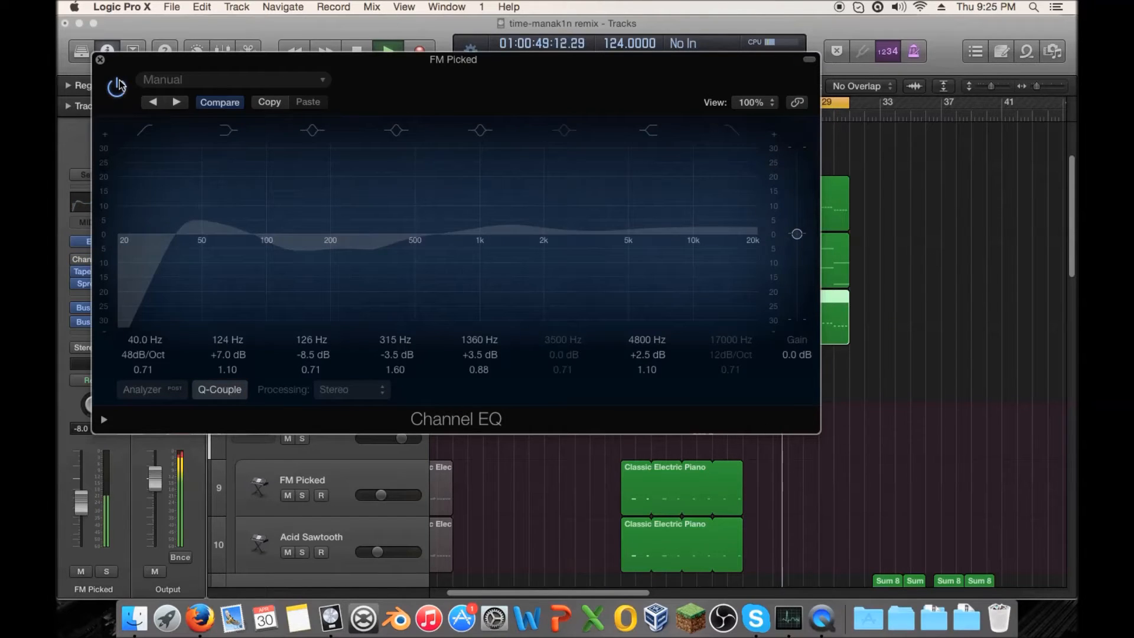
click(117, 86)
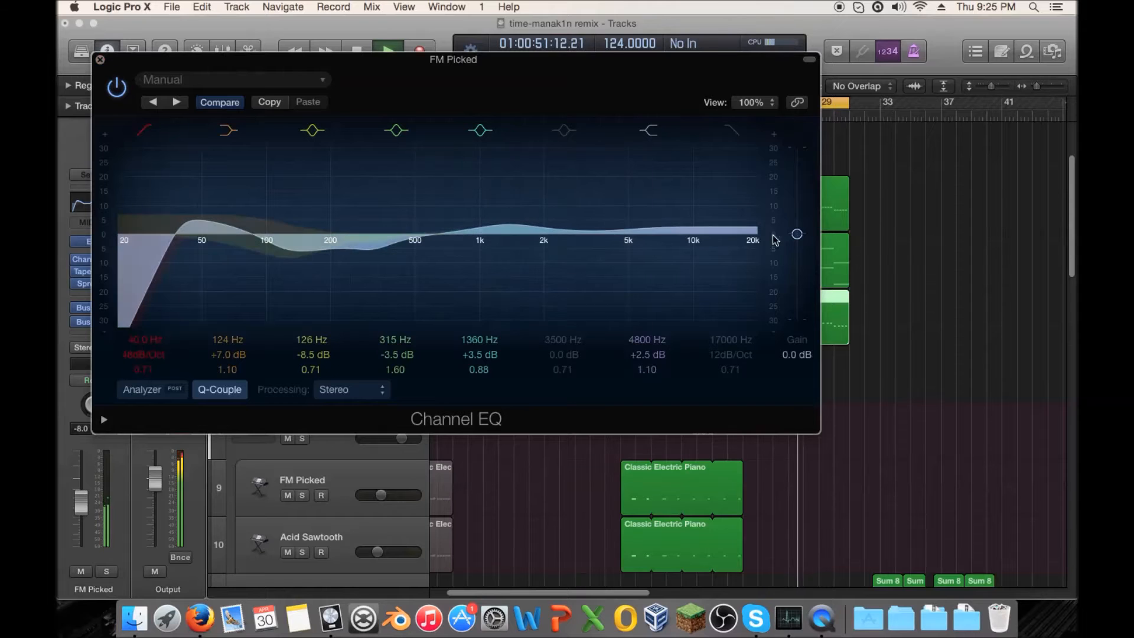
Step: Raise FM Picked's volume to -6.8 dB, close its Channel EQ and stop playback
drag(82, 502, 81, 498)
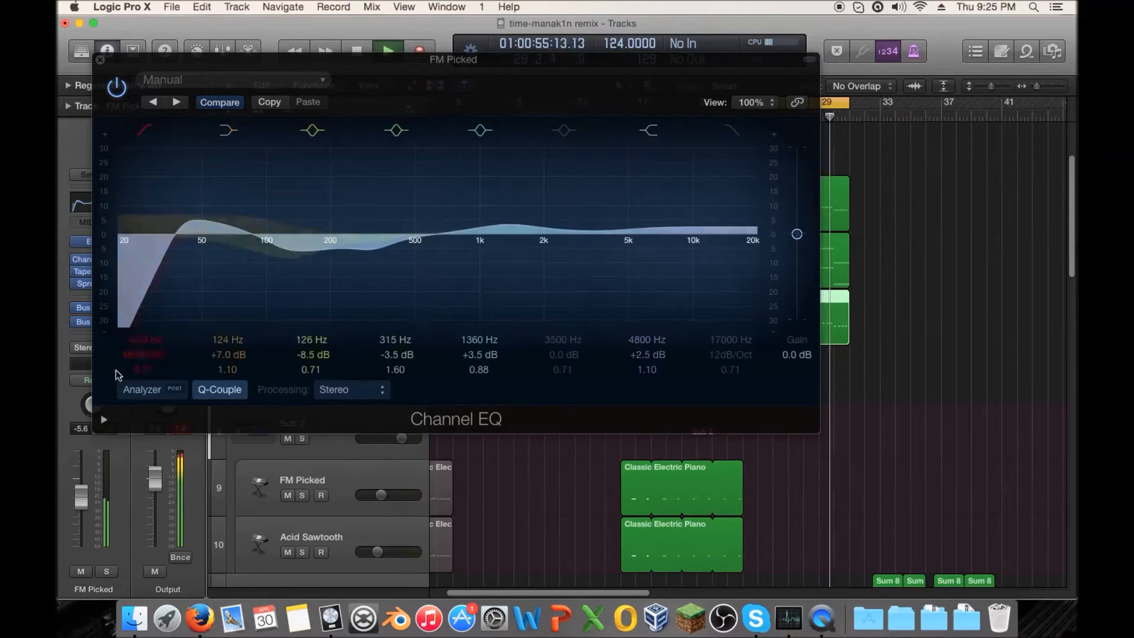
click(101, 60)
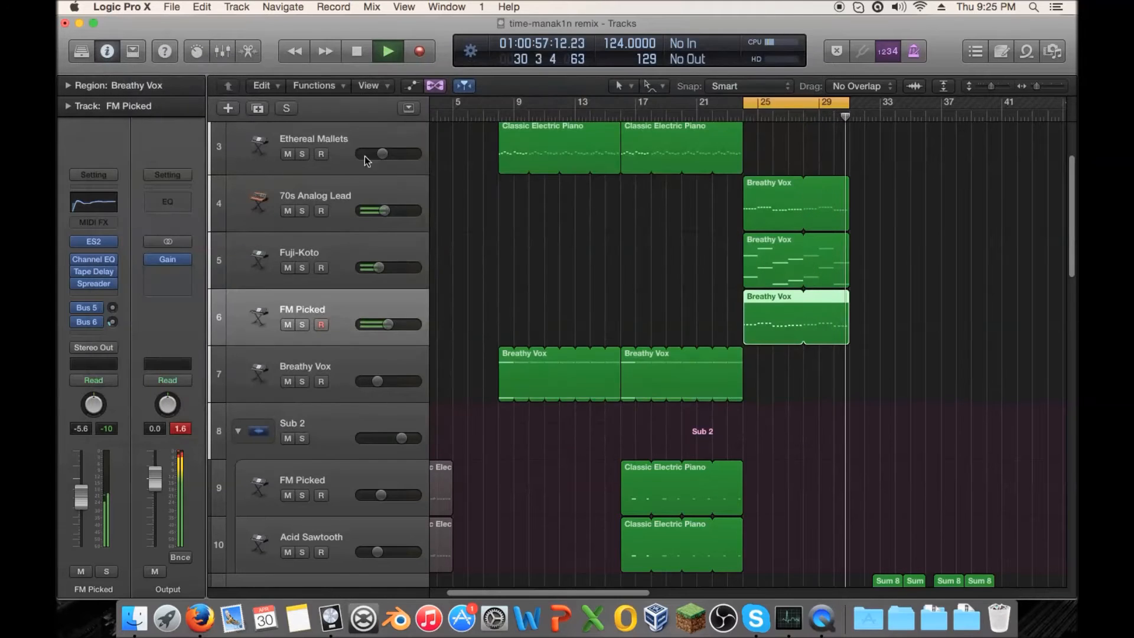
key(space)
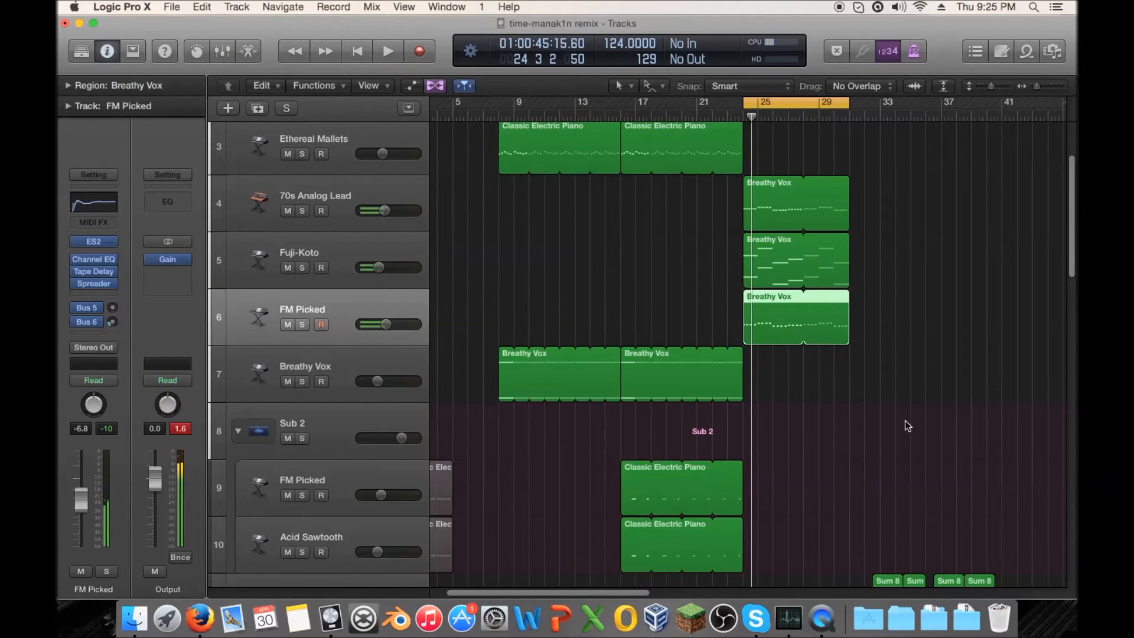
Step: Solo and play Fuji-Koto, set its Channel EQ's 315 Hz band to 205 Hz, -7.5 dB and Q 0.51, and unsolo it
click(302, 269)
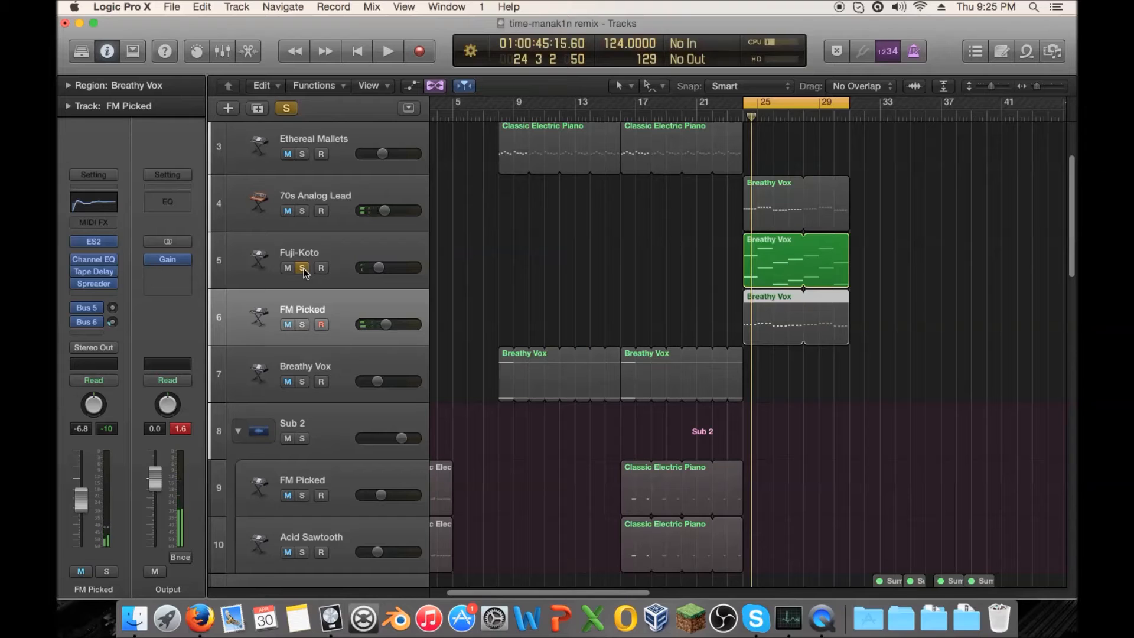
key(space)
click(234, 259)
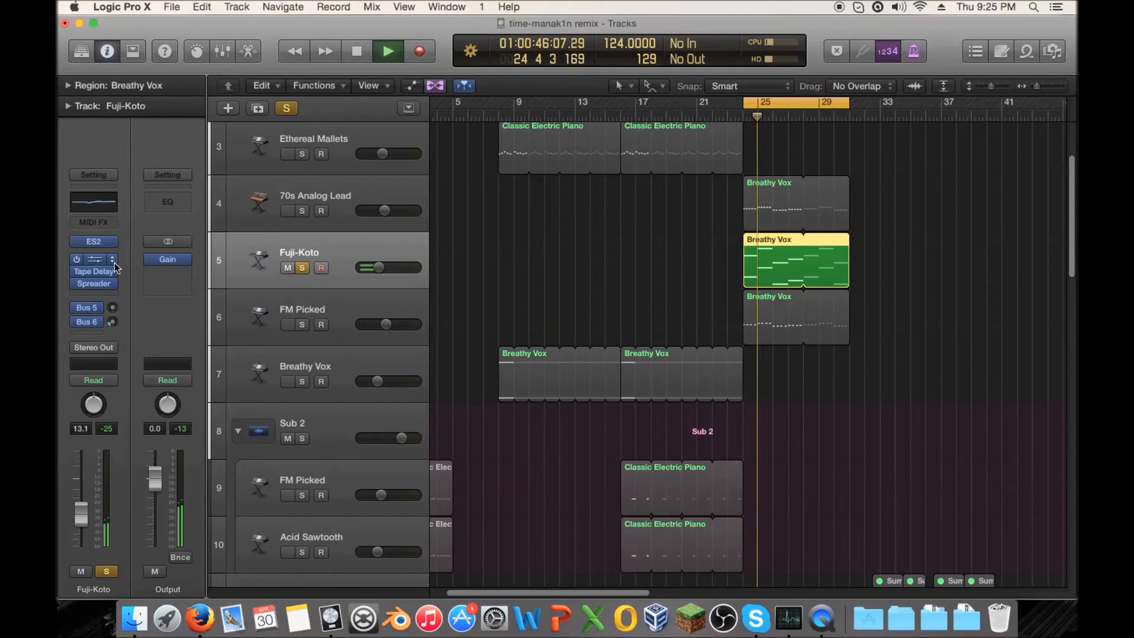
click(94, 259)
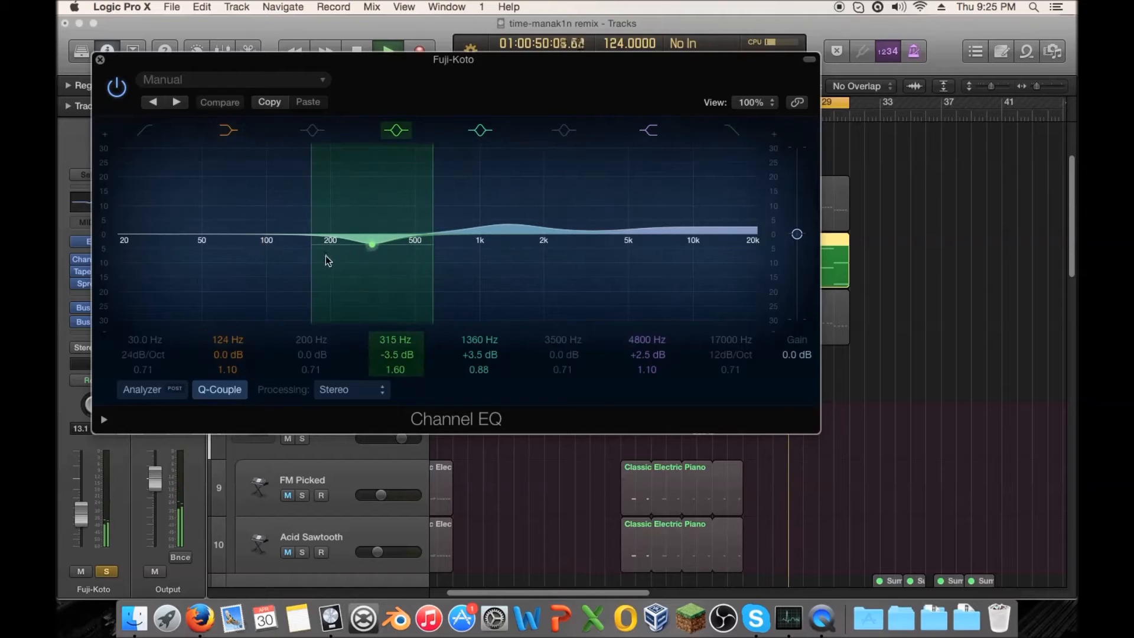
drag(317, 256, 364, 290)
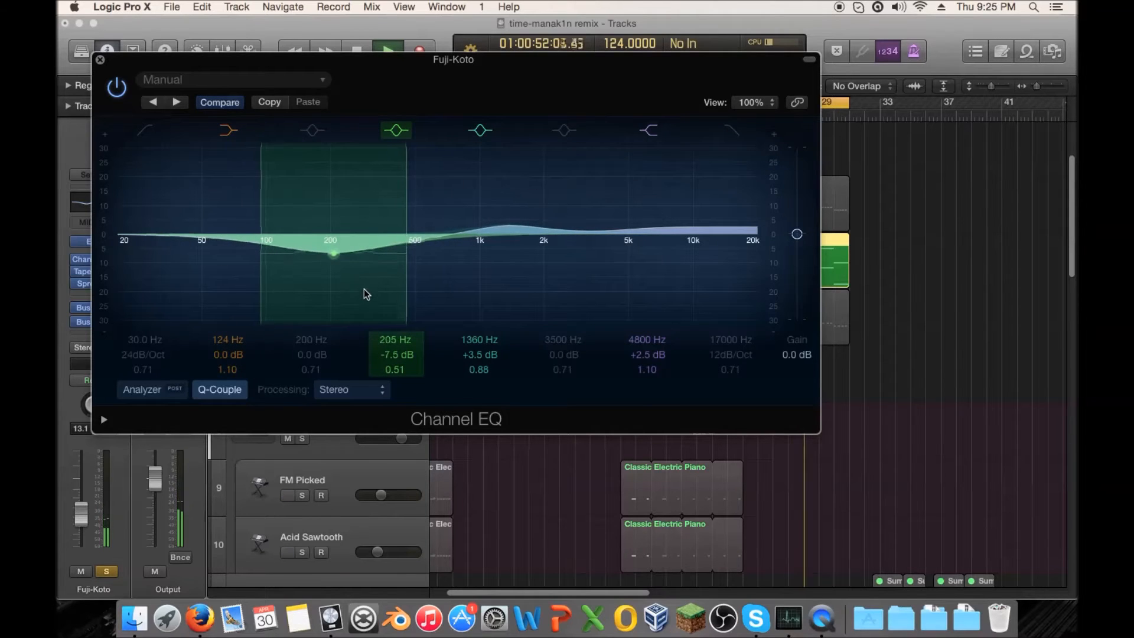
click(100, 60)
click(304, 268)
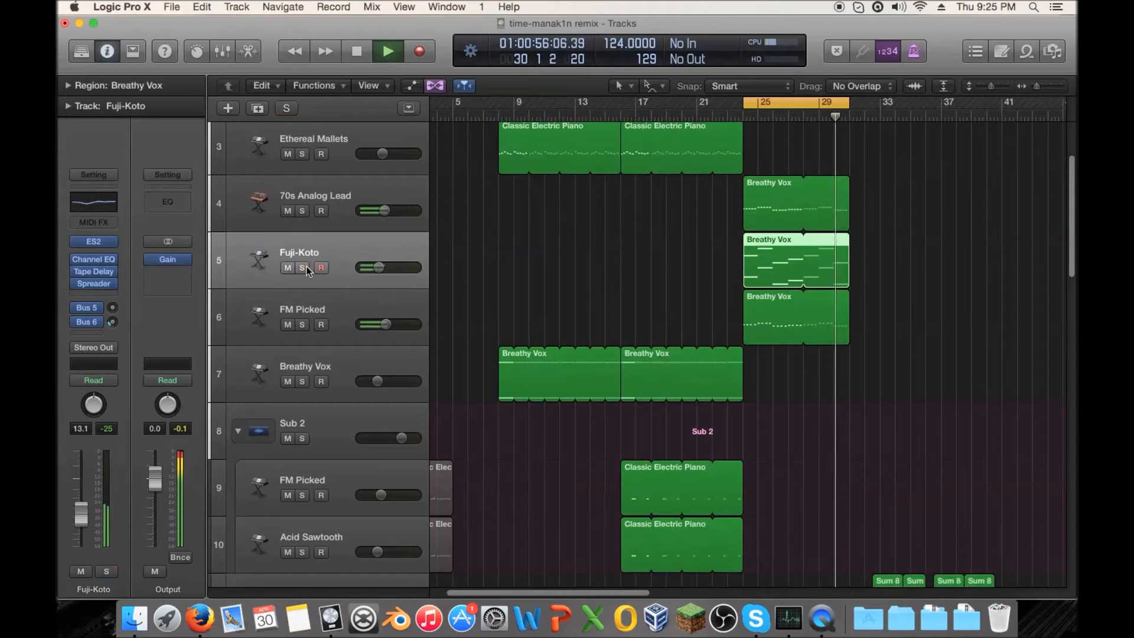
Step: Audition 70s Analog Lead soloed and in the full mix, and leave it selected and soloed
click(302, 211)
key(space)
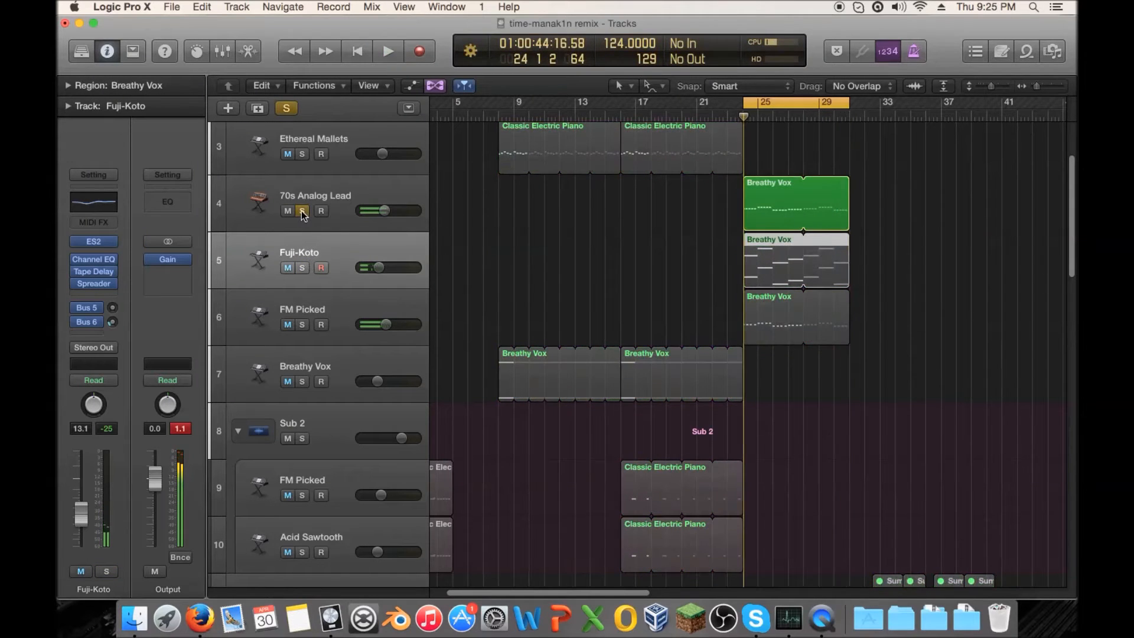
click(302, 211)
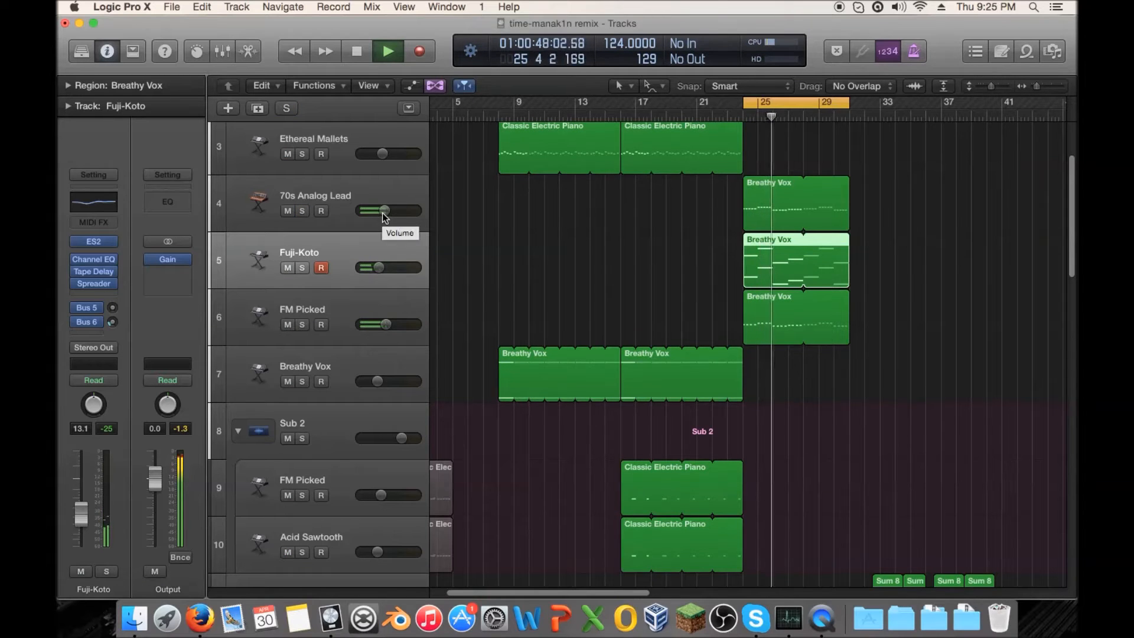
click(313, 196)
click(302, 211)
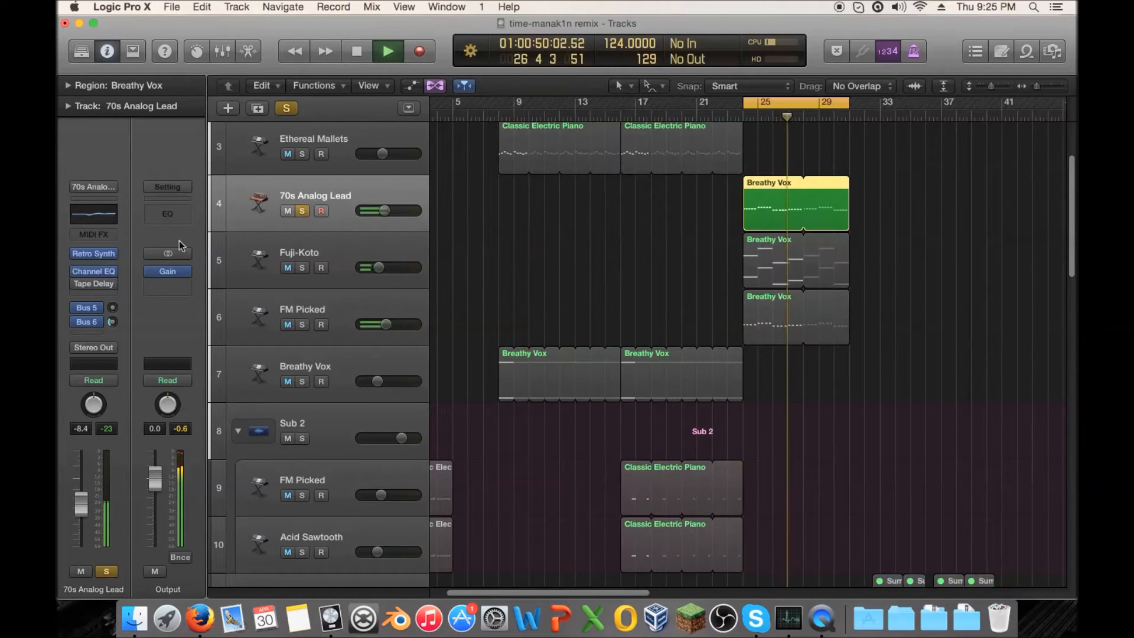
Step: Set the upper-mid band of 70s Analog Lead's Channel EQ to 2050 Hz, +6.0 dB and Q 0.46, and unsolo the track
click(92, 273)
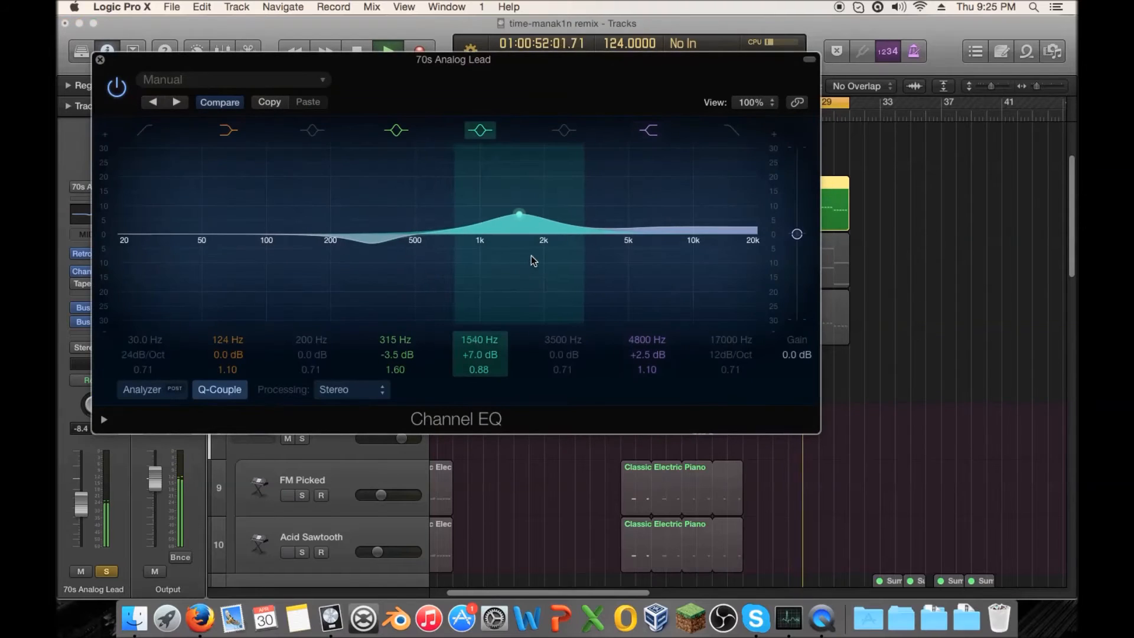
drag(576, 237, 601, 255)
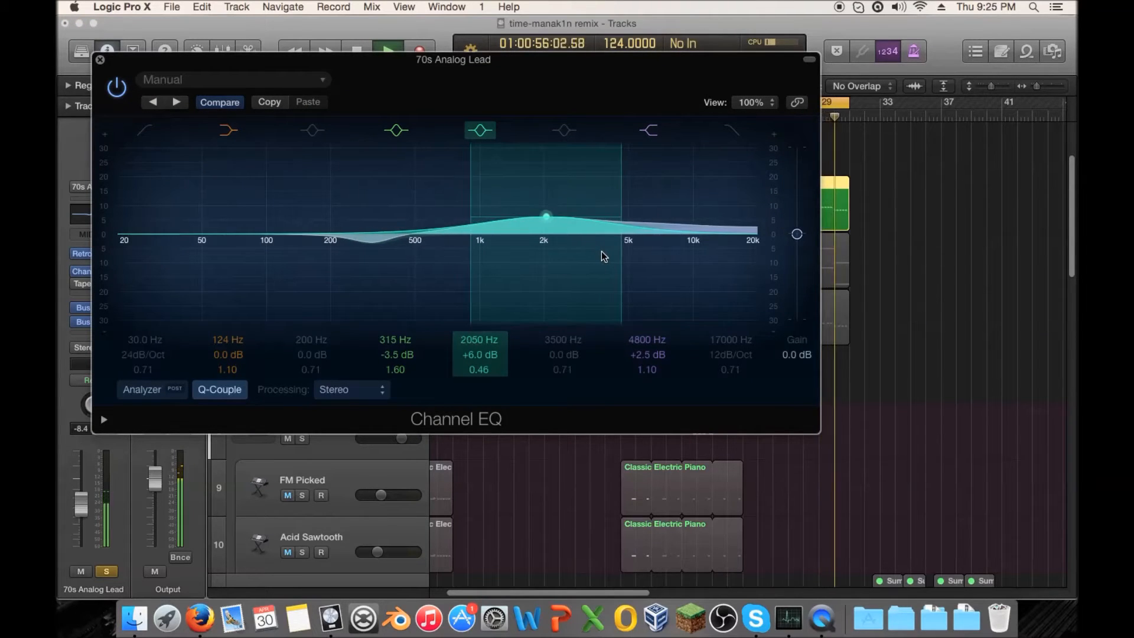
click(99, 60)
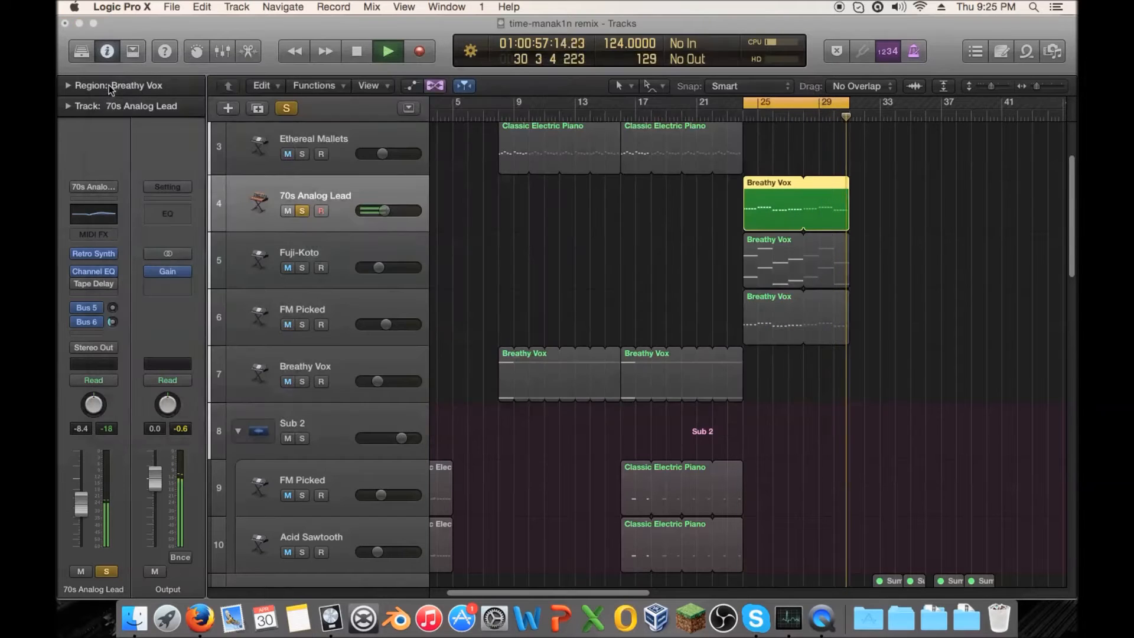
click(304, 210)
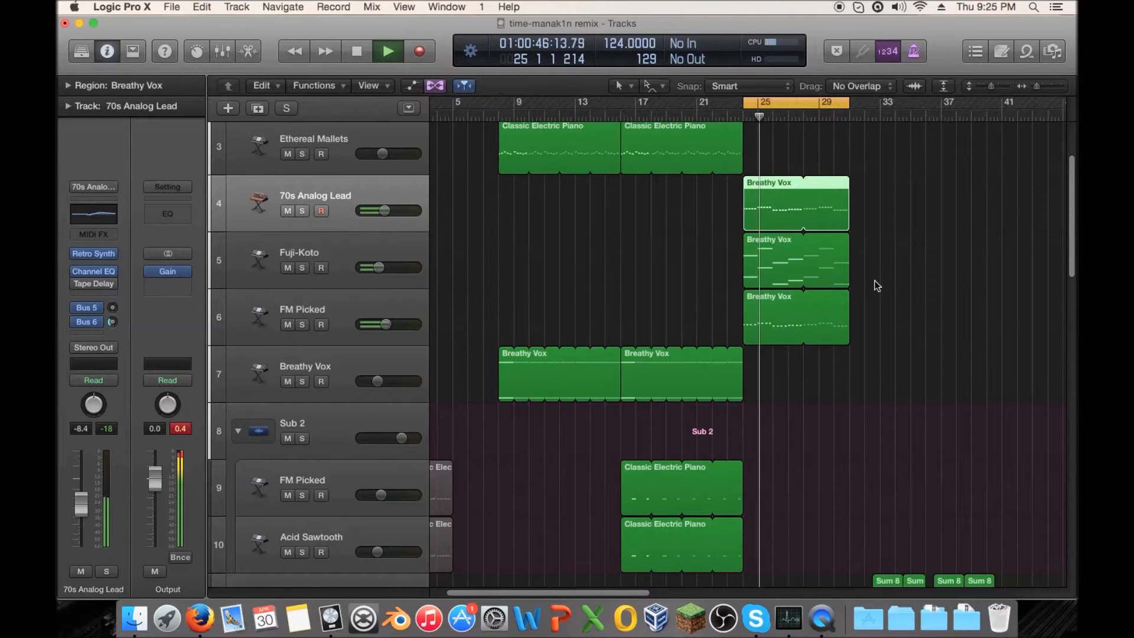
Step: Find the edm-snare-11 track near the end of the track list, select and solo it, and stop playback
scroll(873, 280, up, 4)
click(302, 157)
click(303, 157)
scroll(587, 231, down, 5)
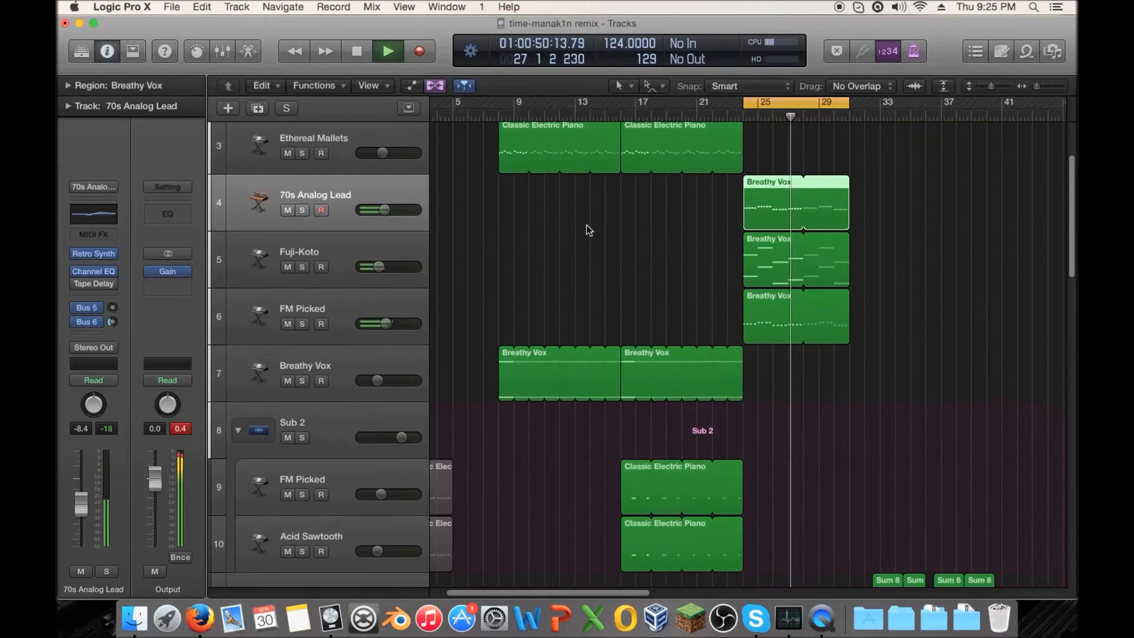
scroll(431, 287, down, 20)
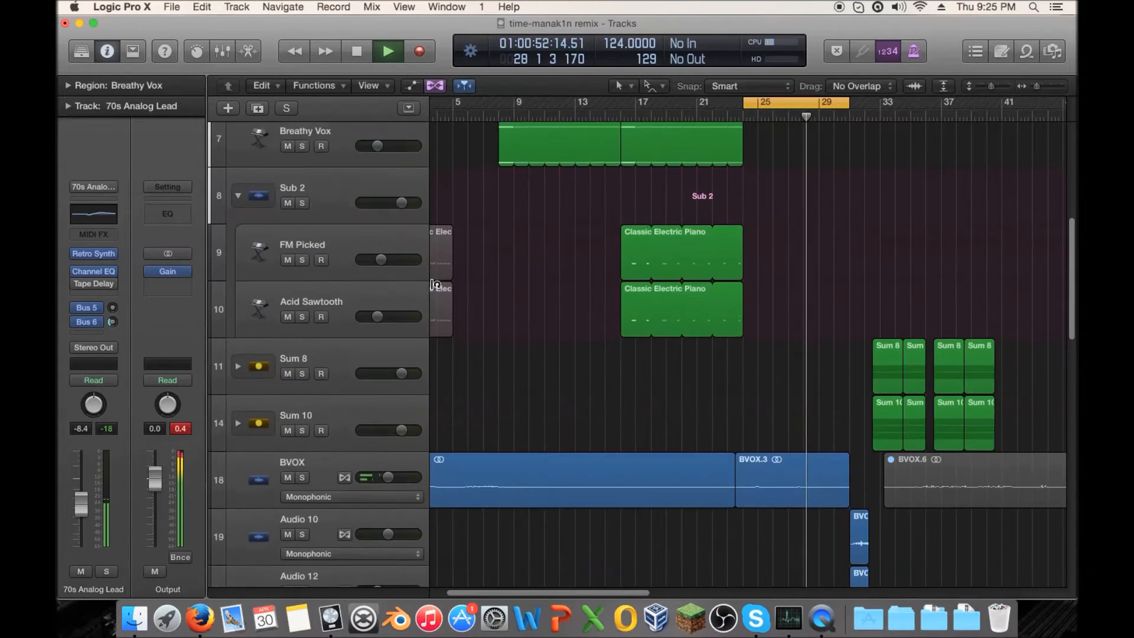
scroll(433, 283, down, 2)
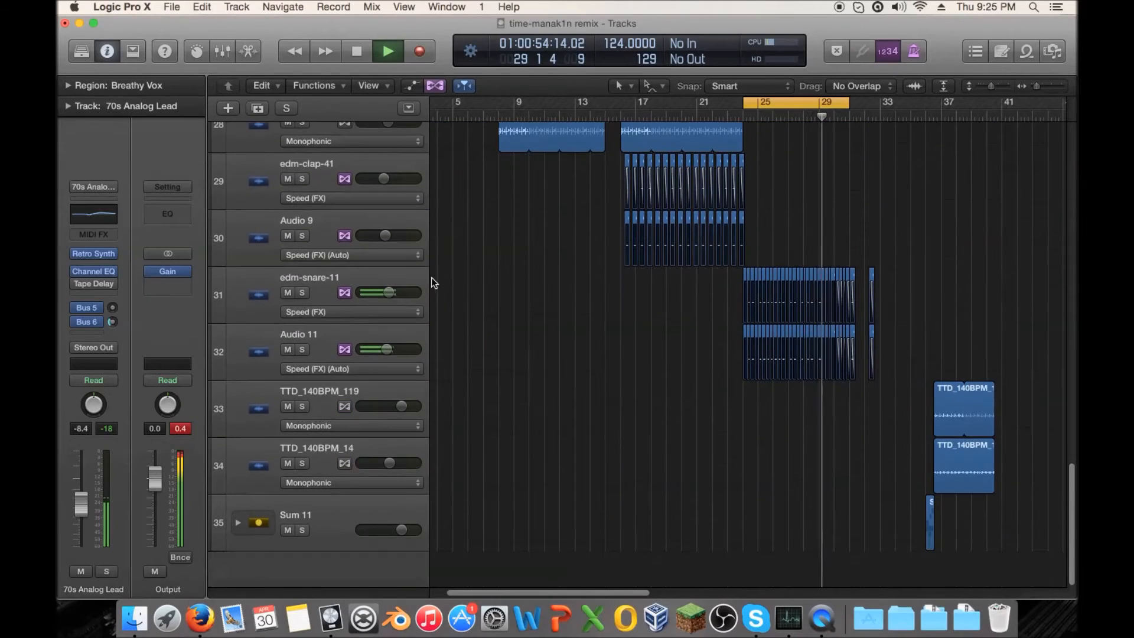
click(302, 293)
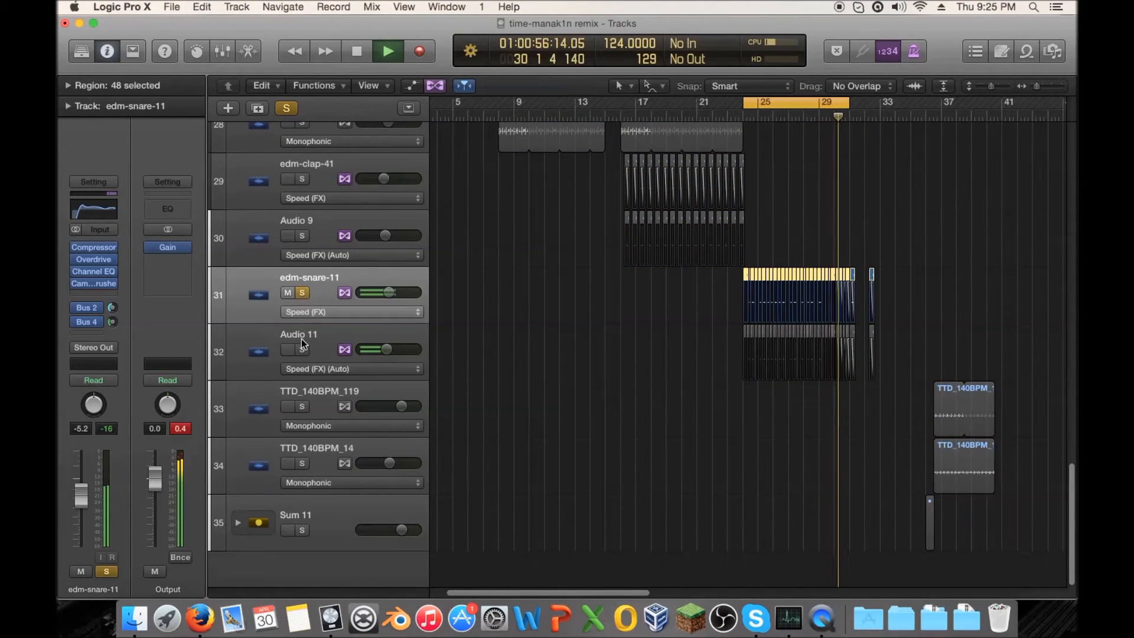
key(space)
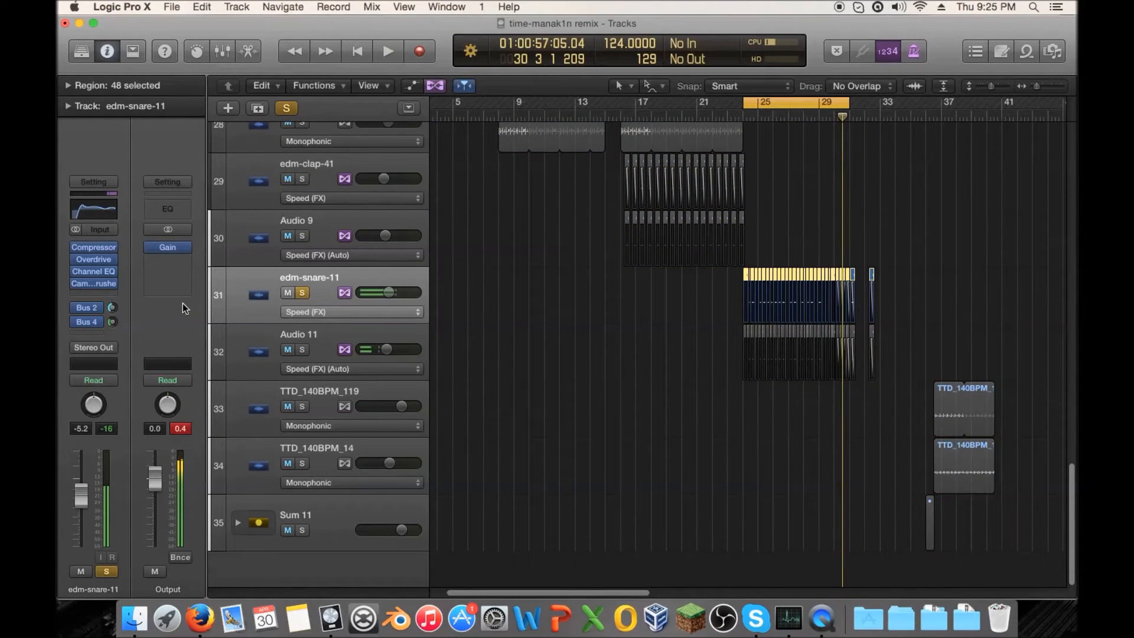
Step: Set the low peak band of edm-snare-11's Channel EQ to 58 Hz and +16.0 dB, play it, and unsolo the track
click(98, 275)
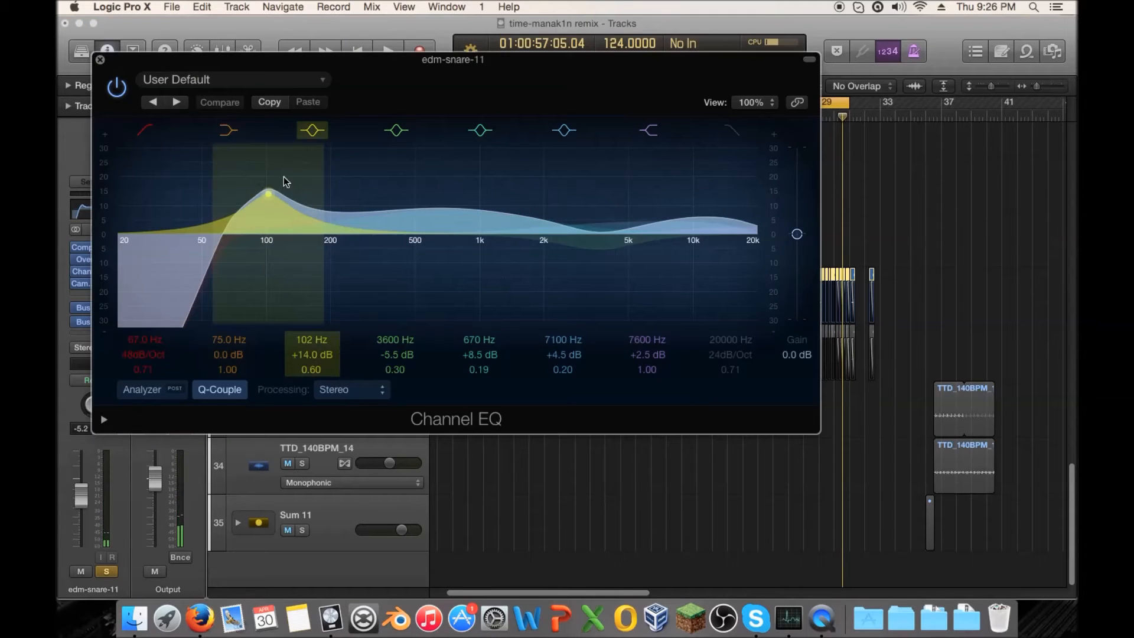
drag(284, 180, 228, 169)
key(space)
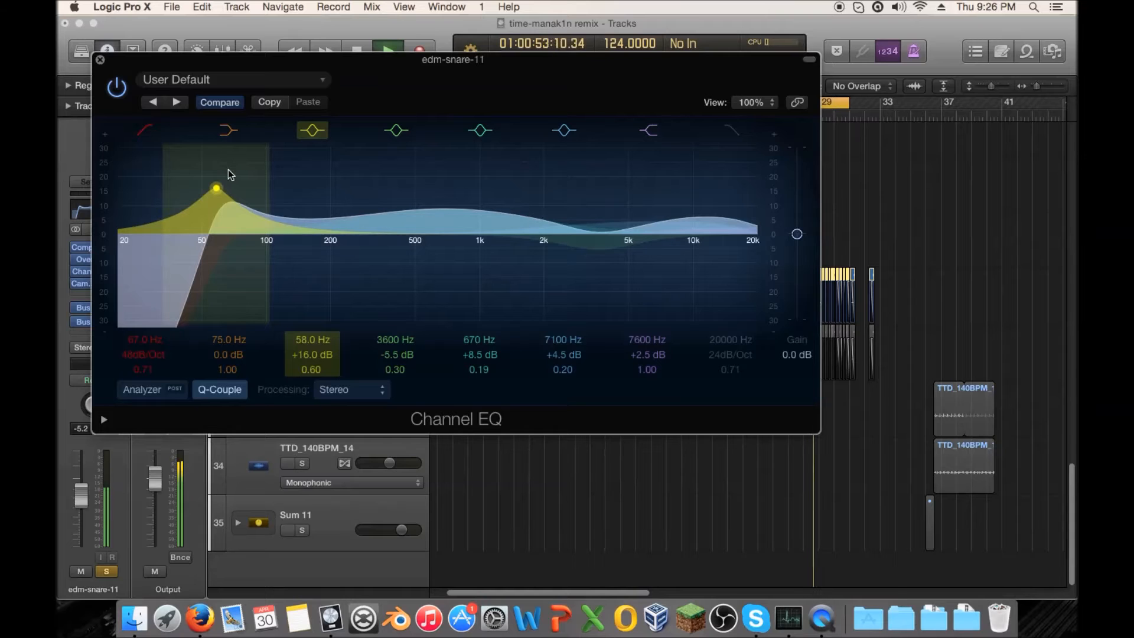
click(100, 60)
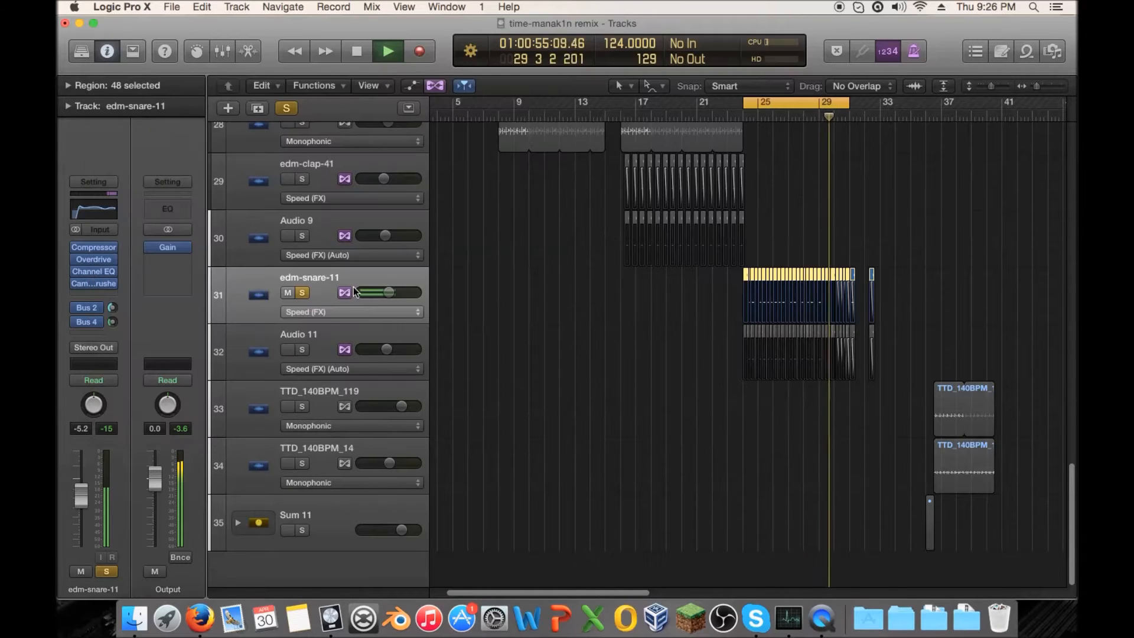
click(300, 293)
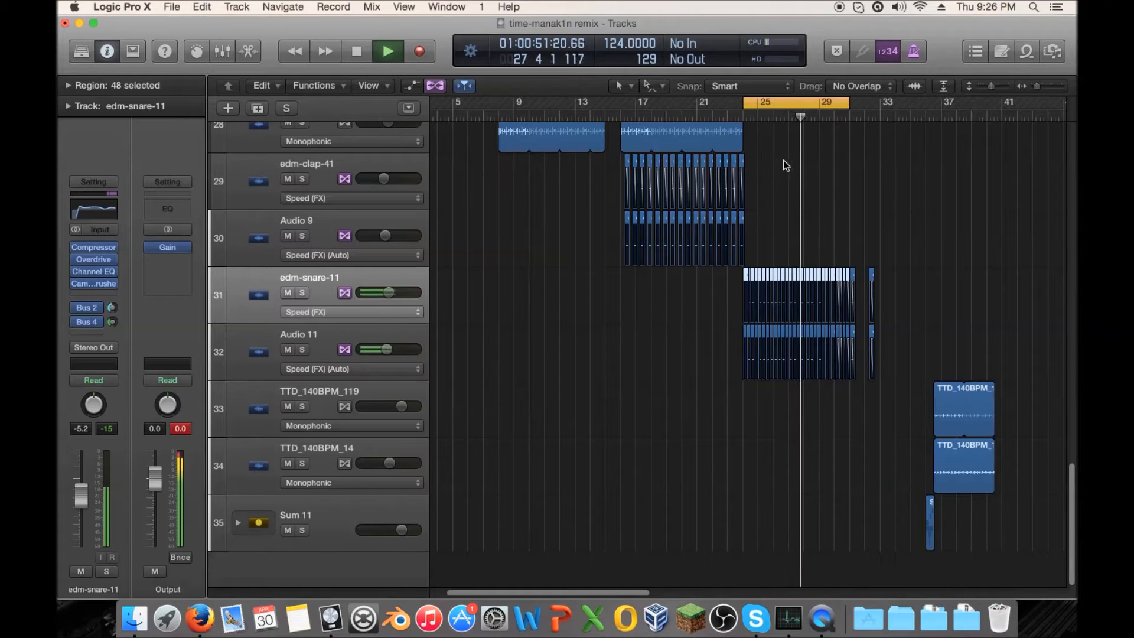
Step: Turn off cycle playback, select the Vocal track, play the full mix past bar 33, and stop playback
scroll(786, 155, up, 3)
key(c)
scroll(899, 274, up, 7)
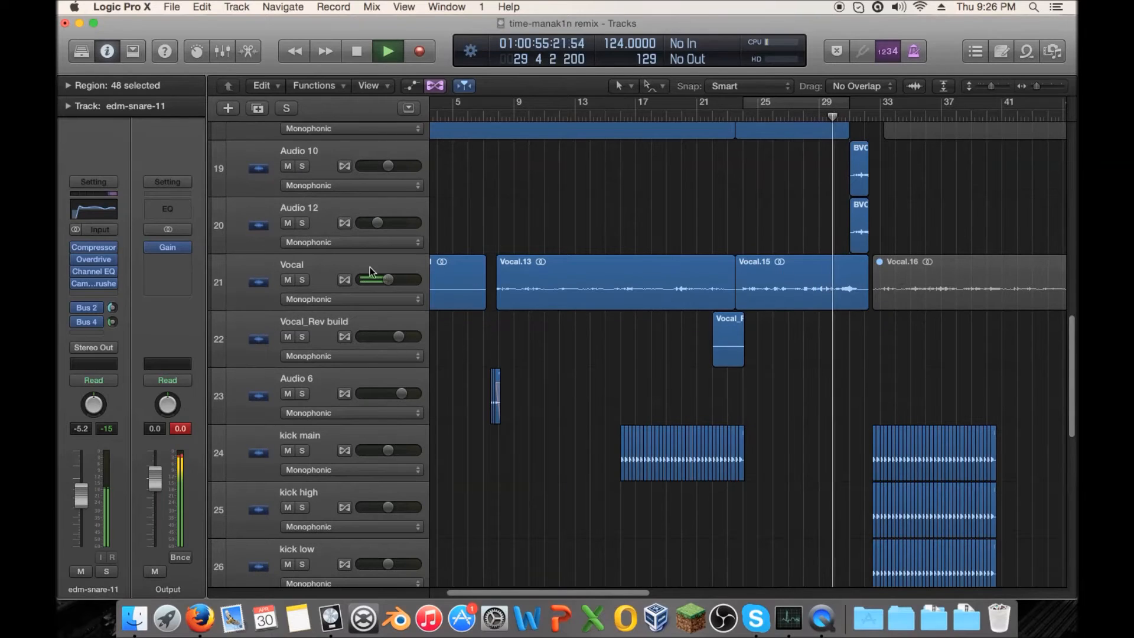
click(347, 266)
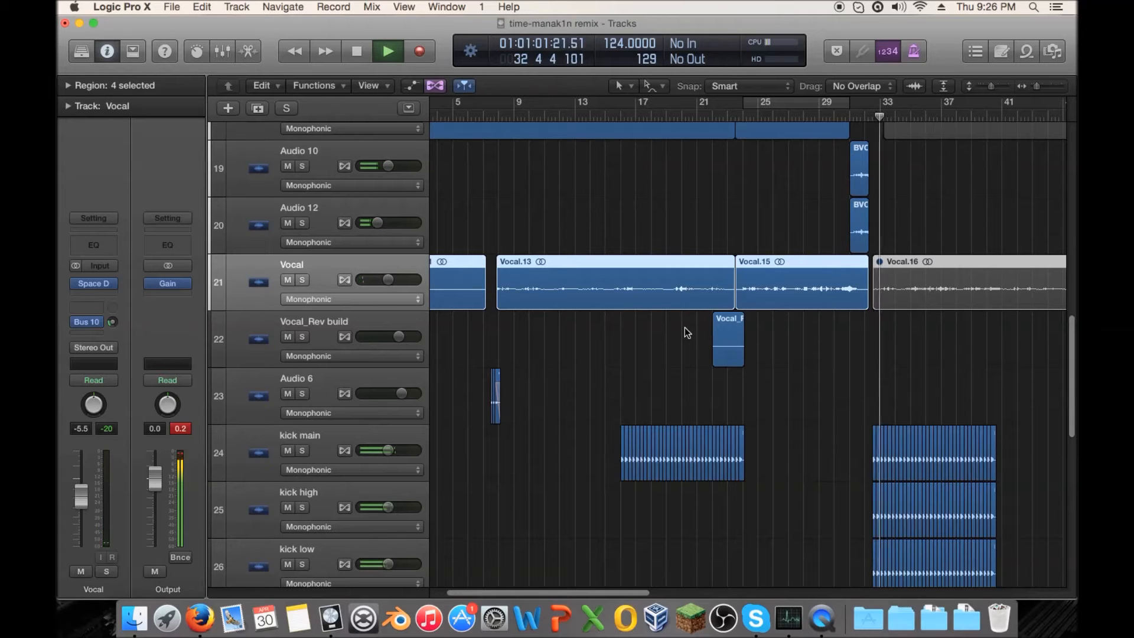
scroll(685, 327, down, 3)
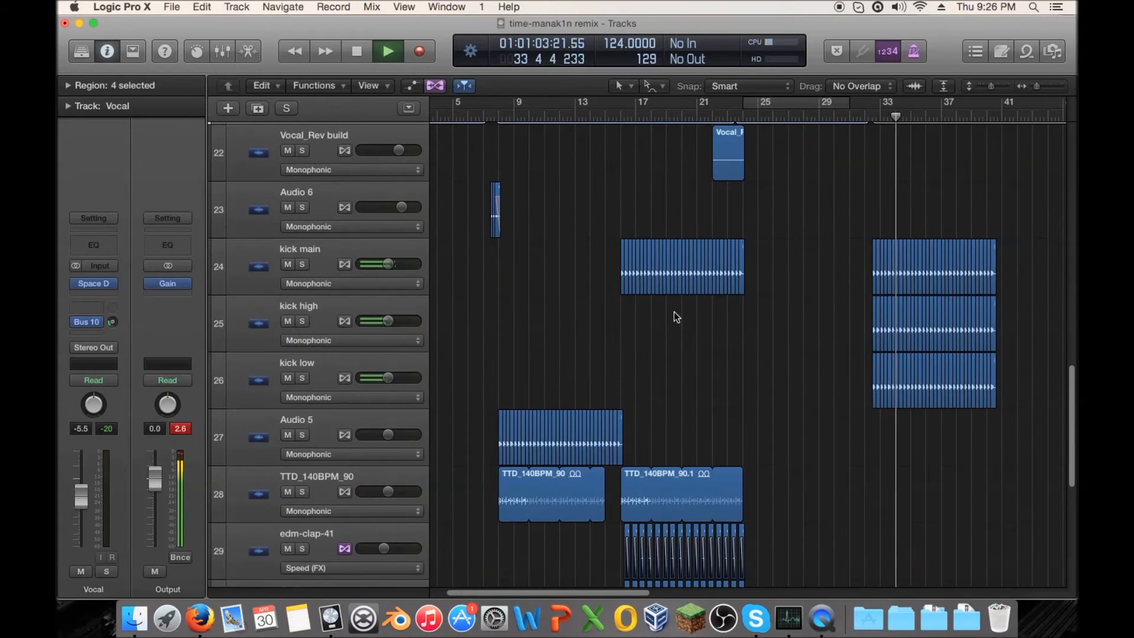
key(space)
Step: Find the Sum 10 track stack, solo and briefly play it, place the playhead at bar 33, and expand the stack
scroll(855, 299, up, 8)
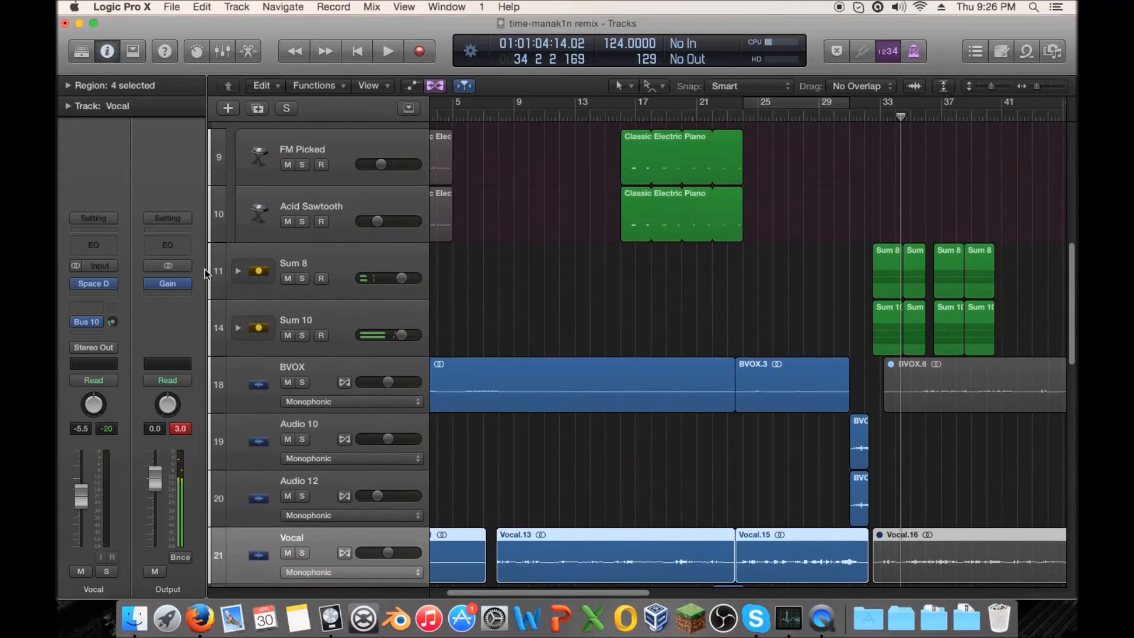
click(302, 279)
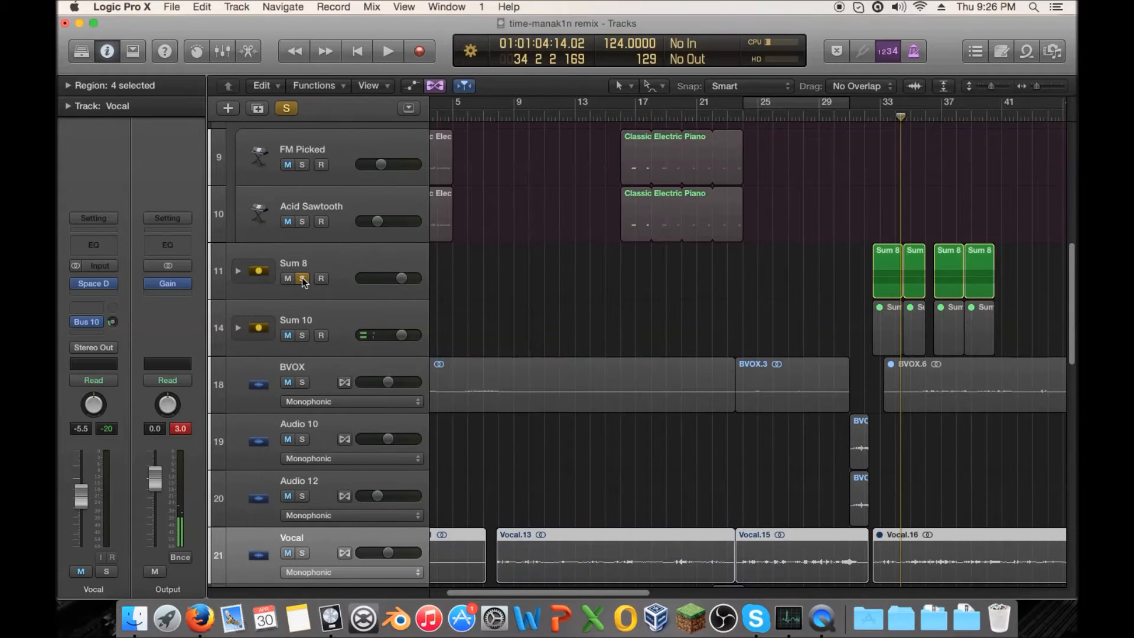
click(302, 278)
click(304, 335)
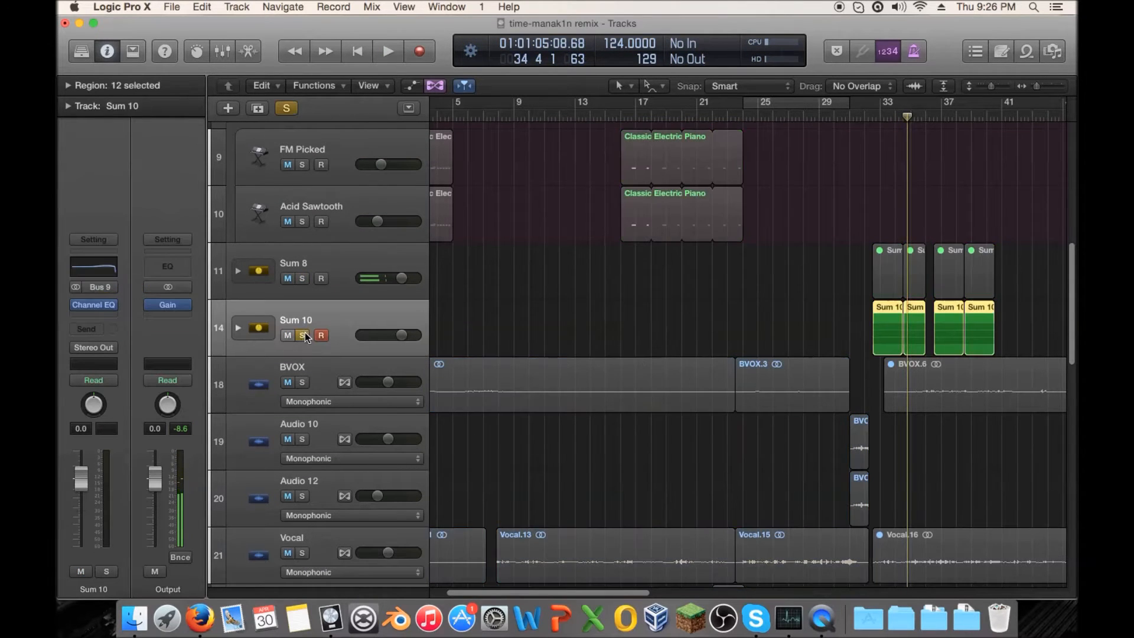
key(space)
key(space)
click(879, 118)
click(237, 327)
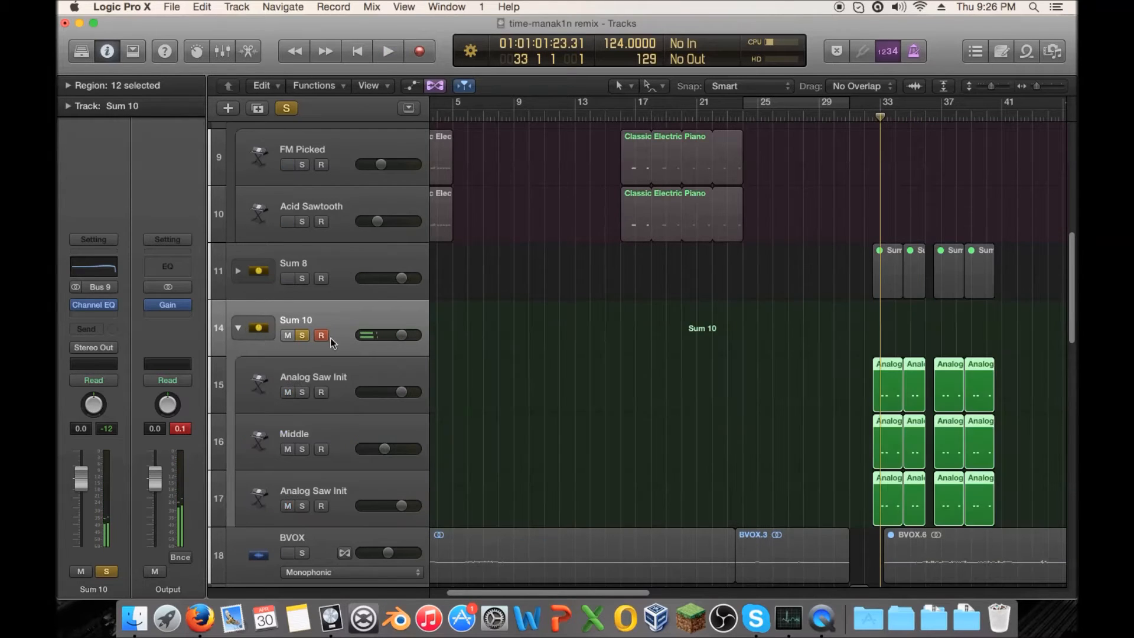
scroll(372, 337, down, 5)
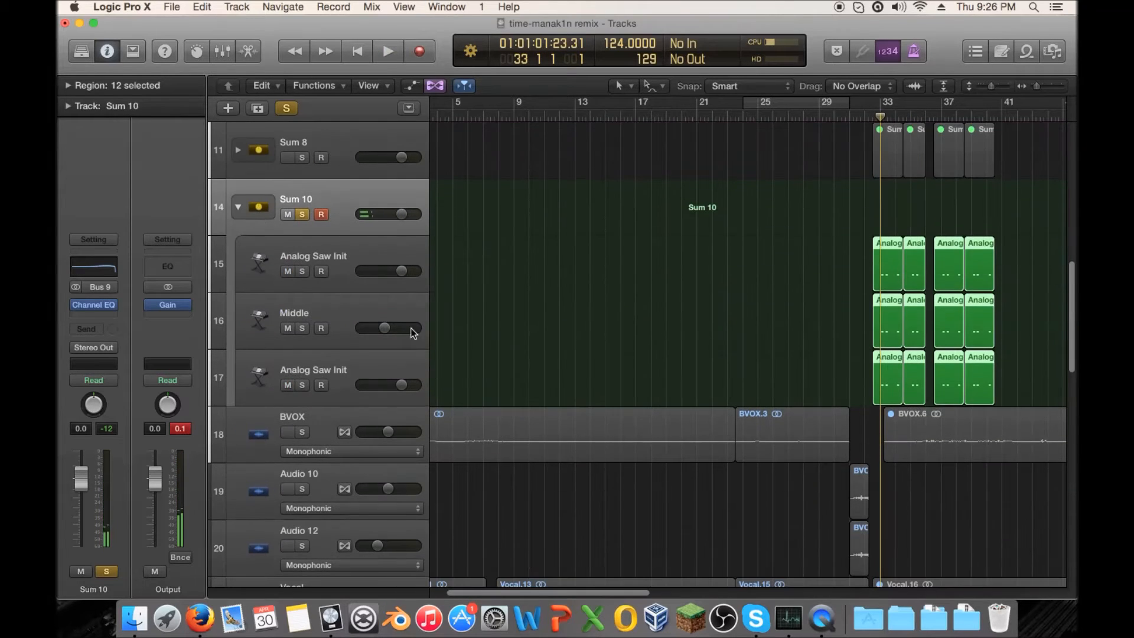
Step: Audition the first Analog Saw Init track of Sum 10 on its own, and clear the solos of both track and stack
click(305, 271)
key(space)
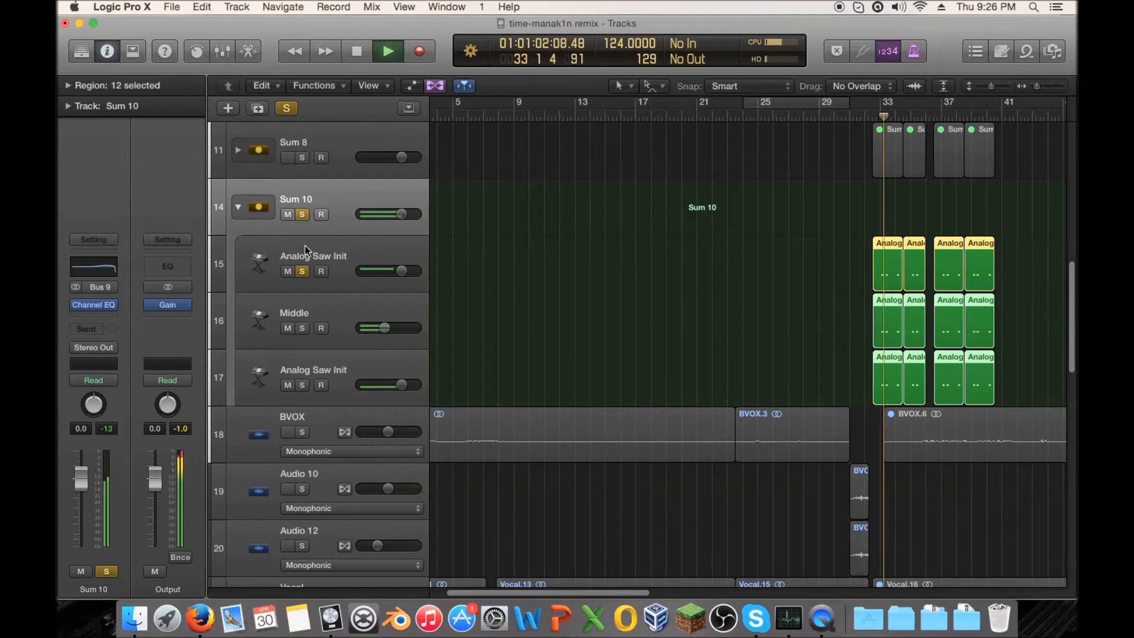
click(306, 216)
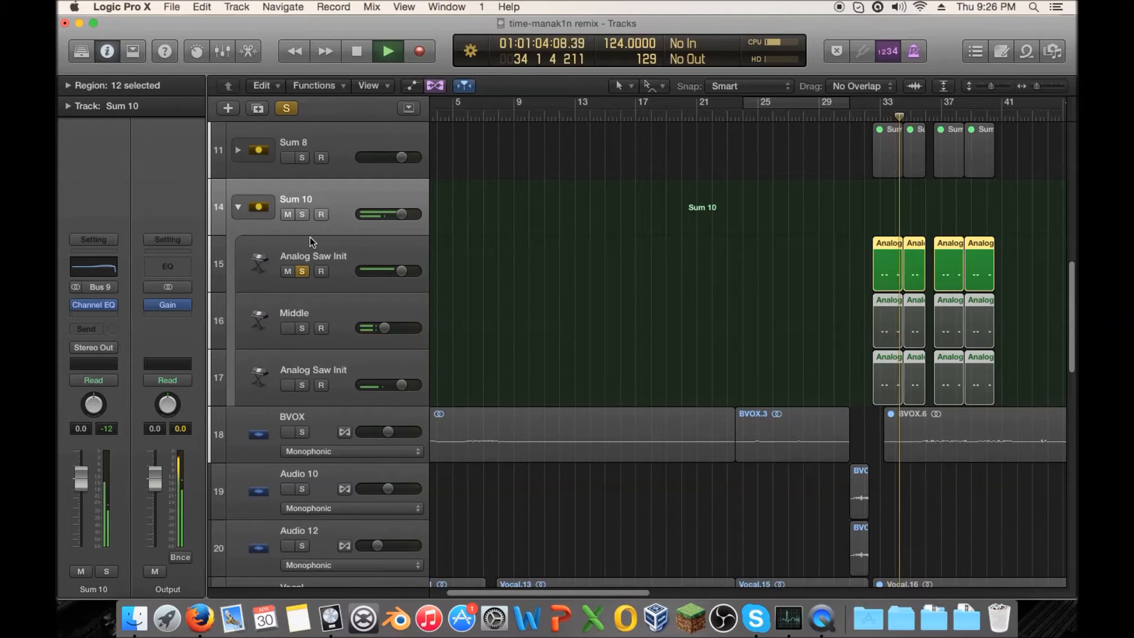
key(space)
click(301, 271)
click(244, 268)
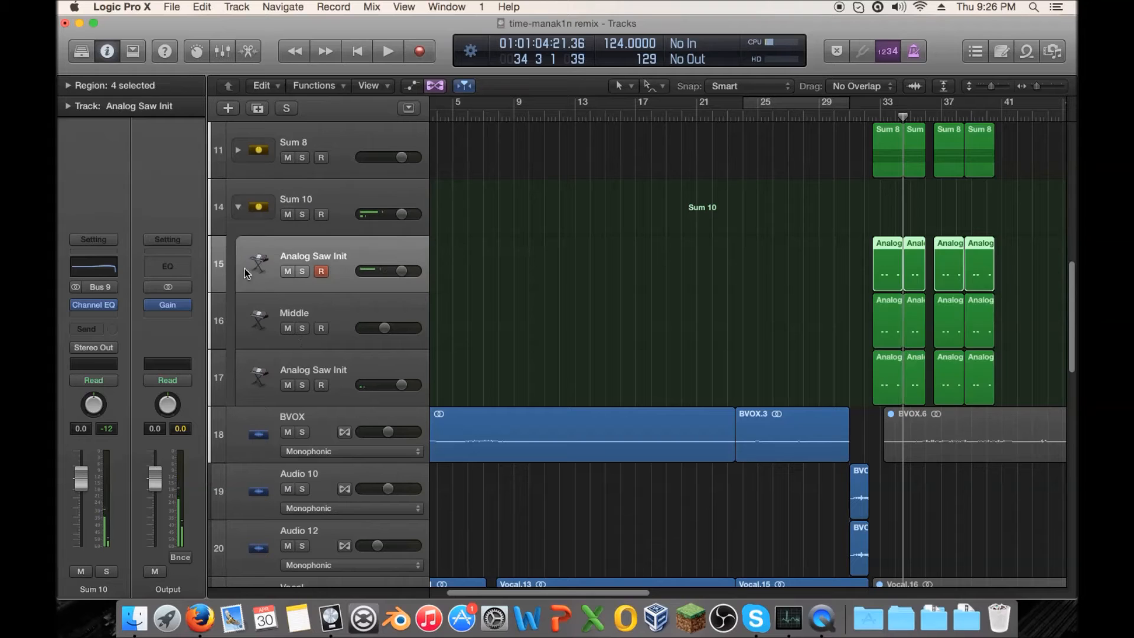
Step: Insert a stereo Clip Distortion plug-in on the Sum 10 stack, after its Channel EQ
click(335, 196)
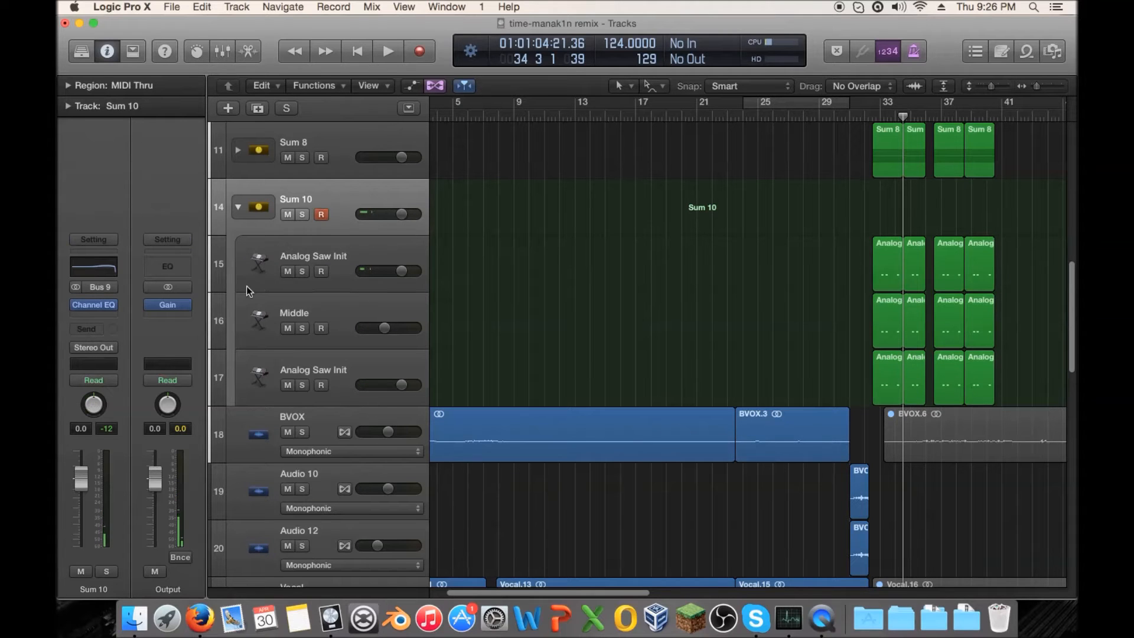
click(106, 311)
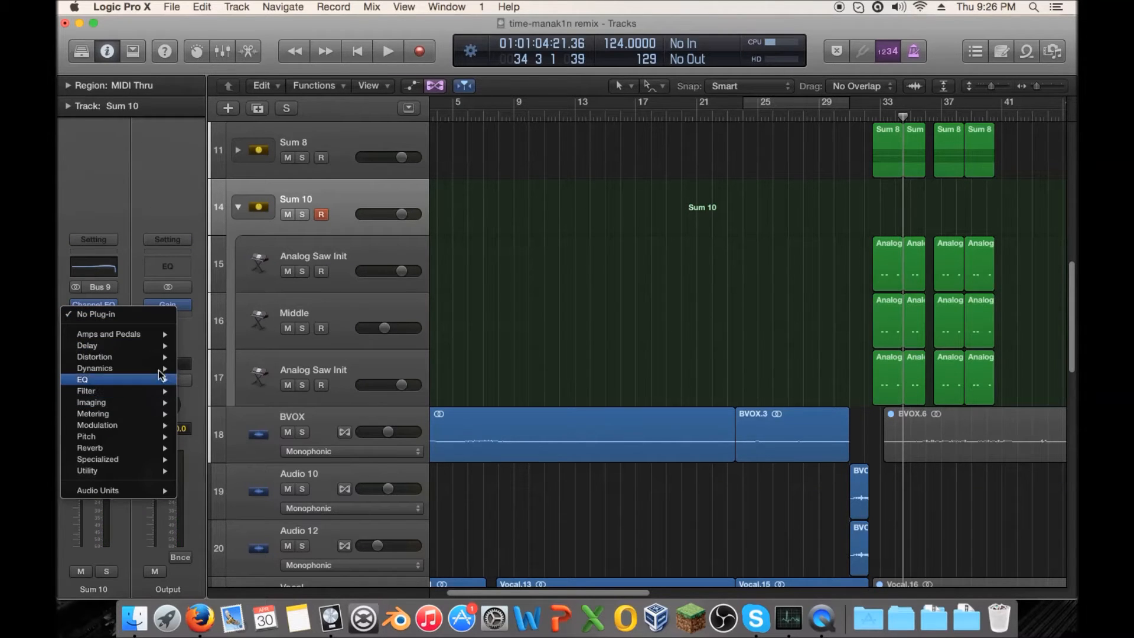
mouse_move(163, 362)
mouse_move(252, 371)
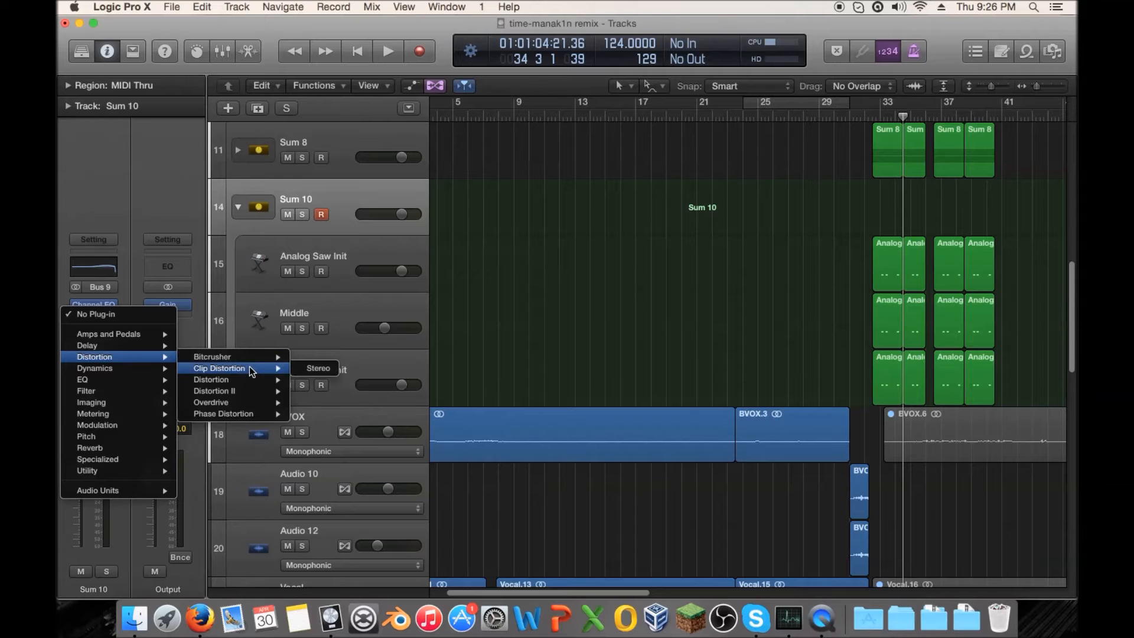
click(313, 369)
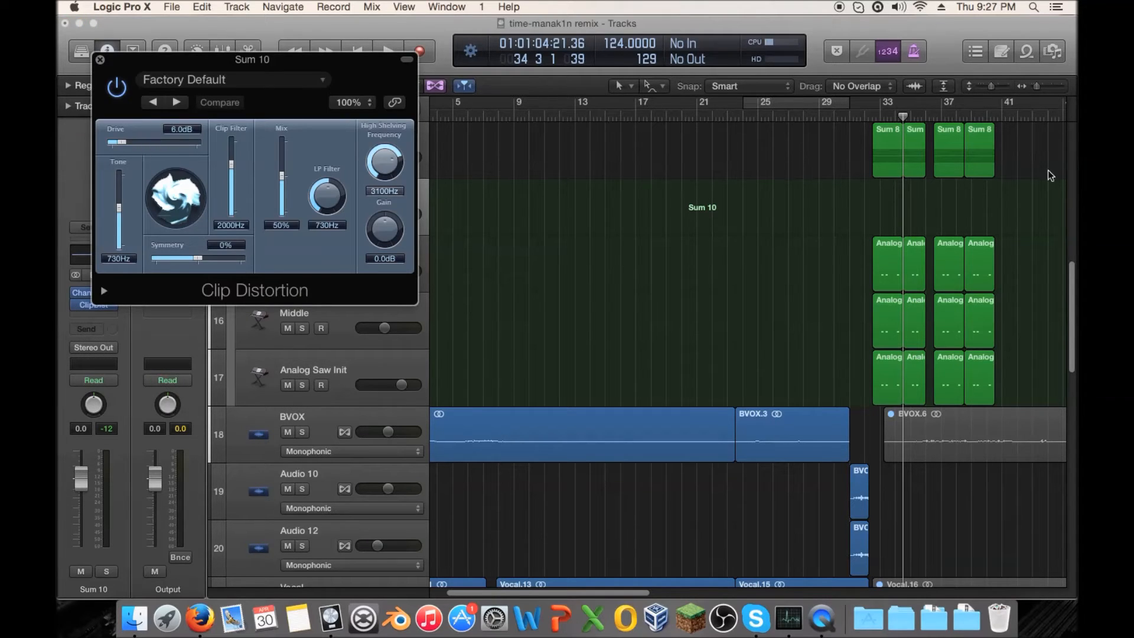
Step: Try Clip Distortion with Drive at 0.0 dB and LP Filter at 100 Hz, playing the mix from bar 32
click(873, 122)
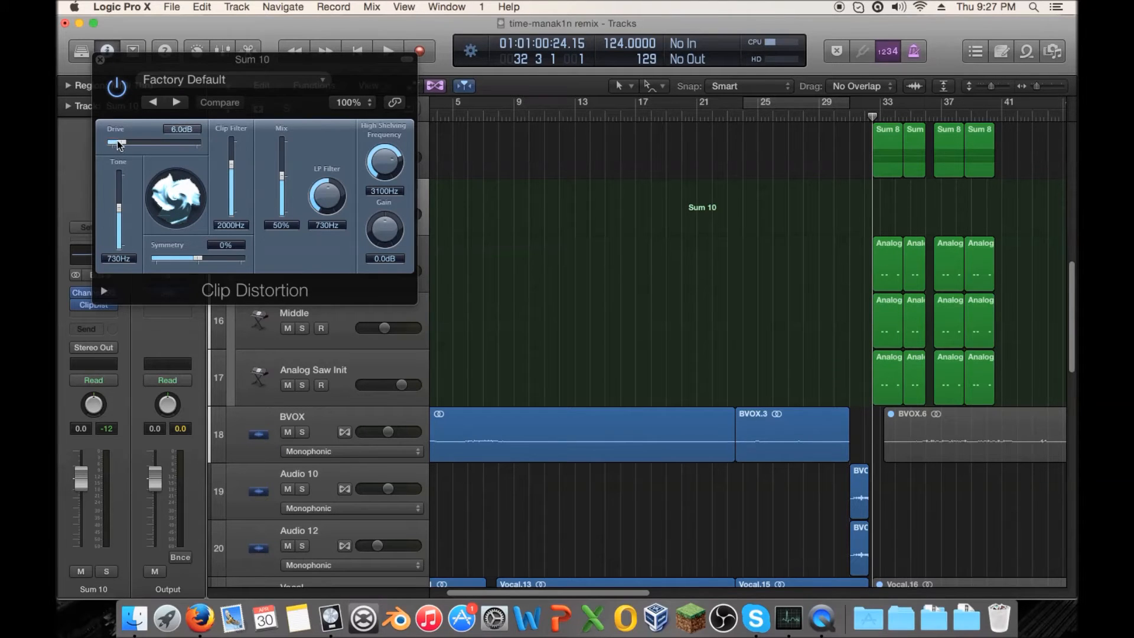
drag(117, 140, 110, 145)
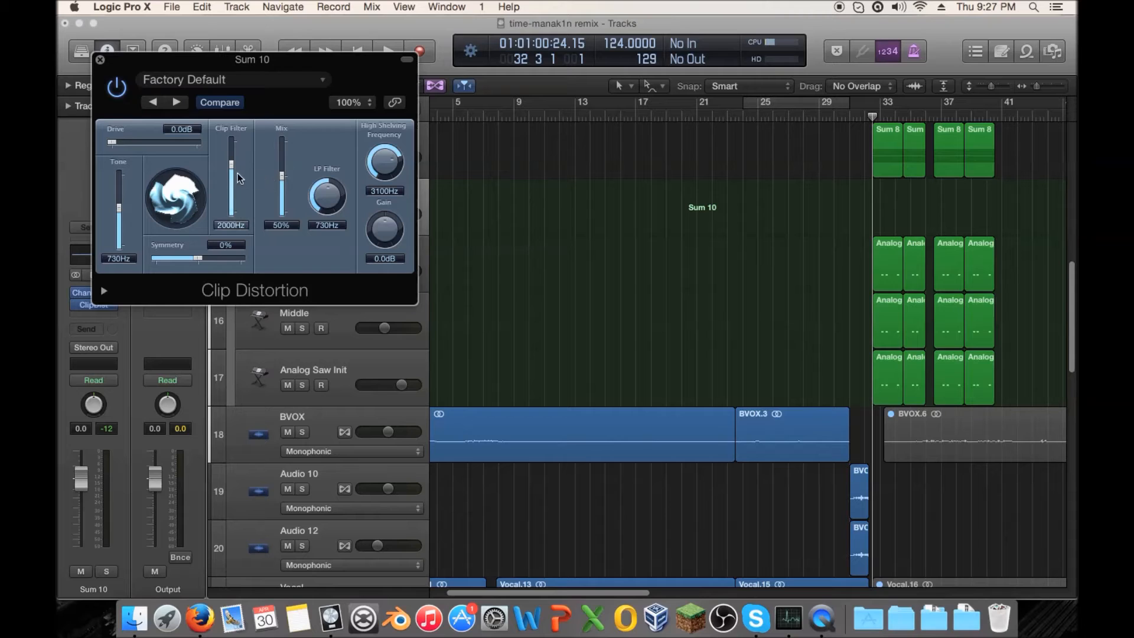
drag(327, 198, 331, 230)
key(space)
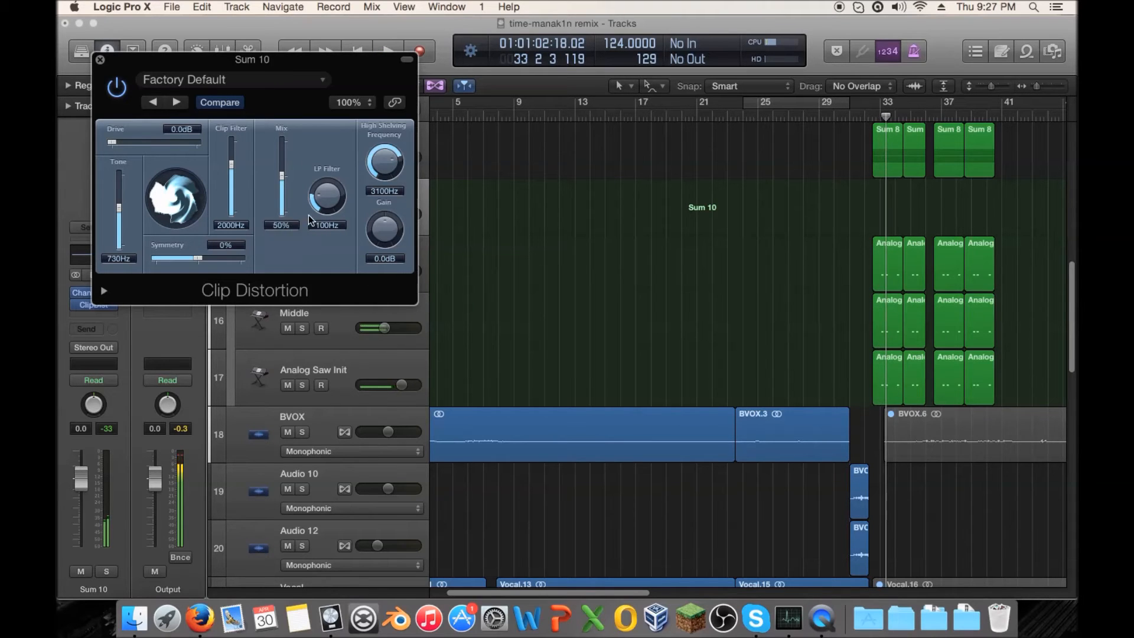
Step: Solo Sum 10, move the Clip Distortion window clear of the track list, and loop a short cycle at bar 33
click(108, 572)
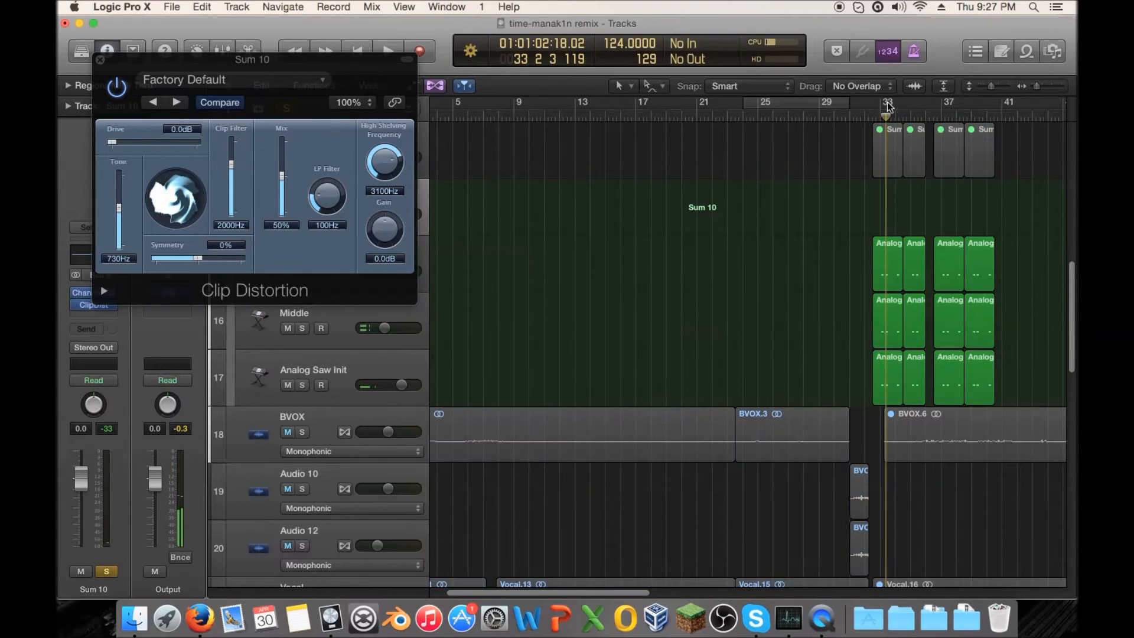
drag(370, 75, 694, 89)
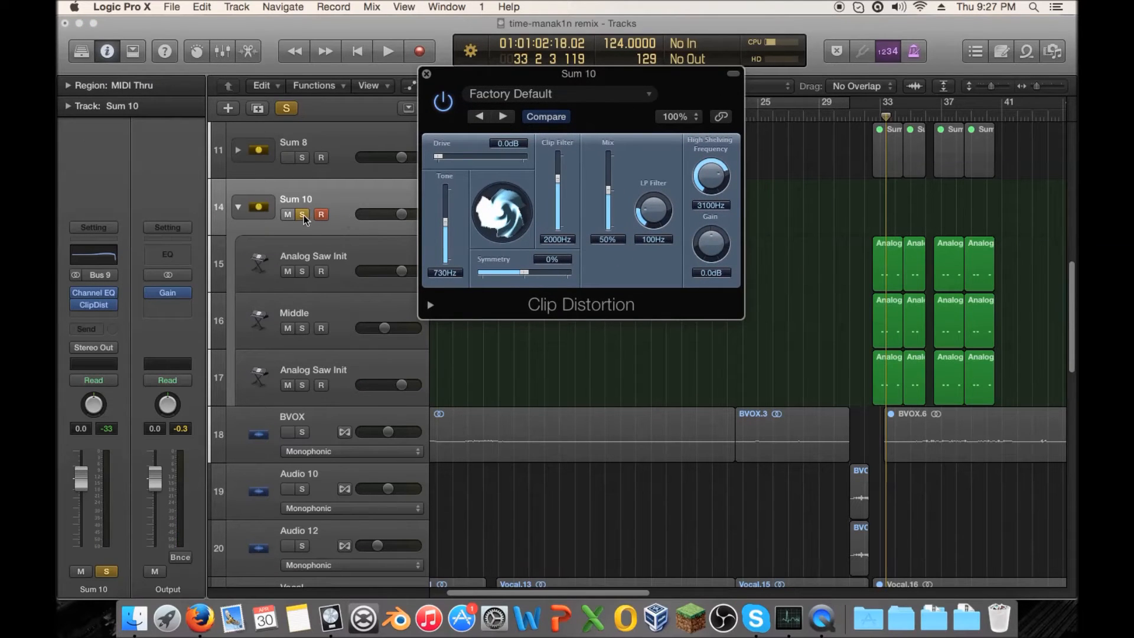
drag(879, 104, 889, 102)
key(space)
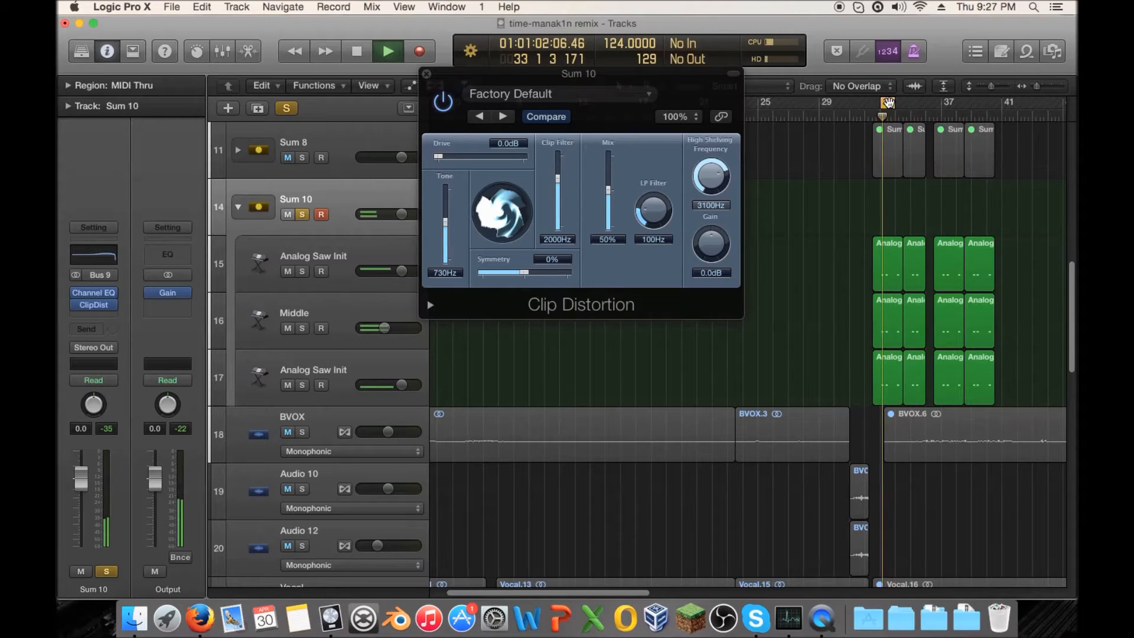
Step: Compare Clip Distortion bypassed and active, and try Mix at 0% with Drive at 13.0 dB and back at 0.0 dB
click(443, 105)
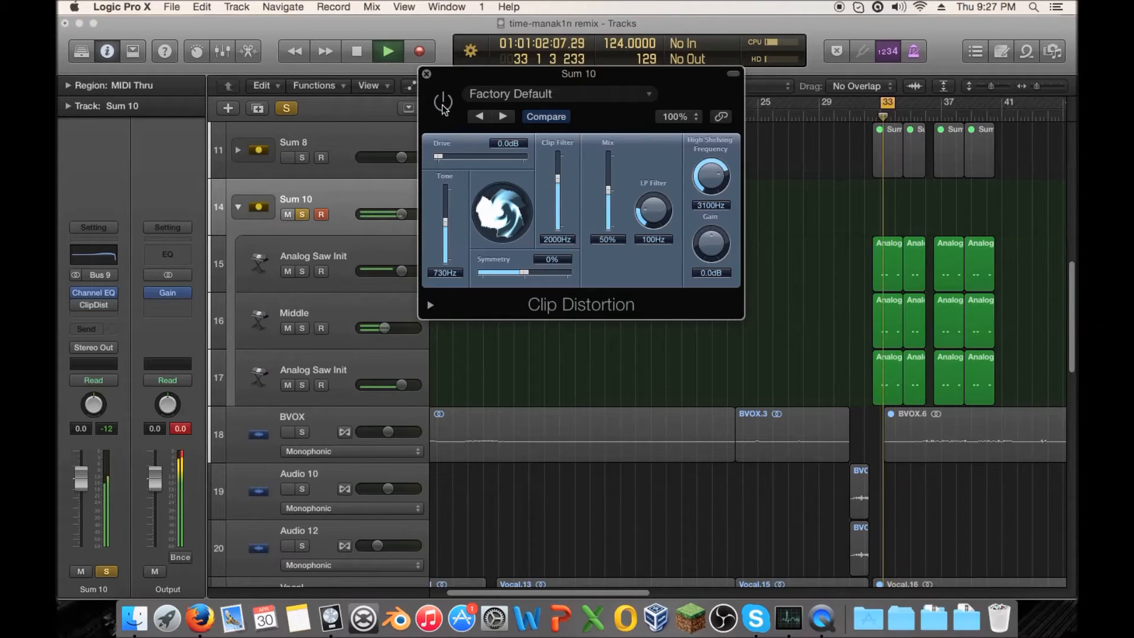
click(443, 105)
drag(608, 190, 611, 278)
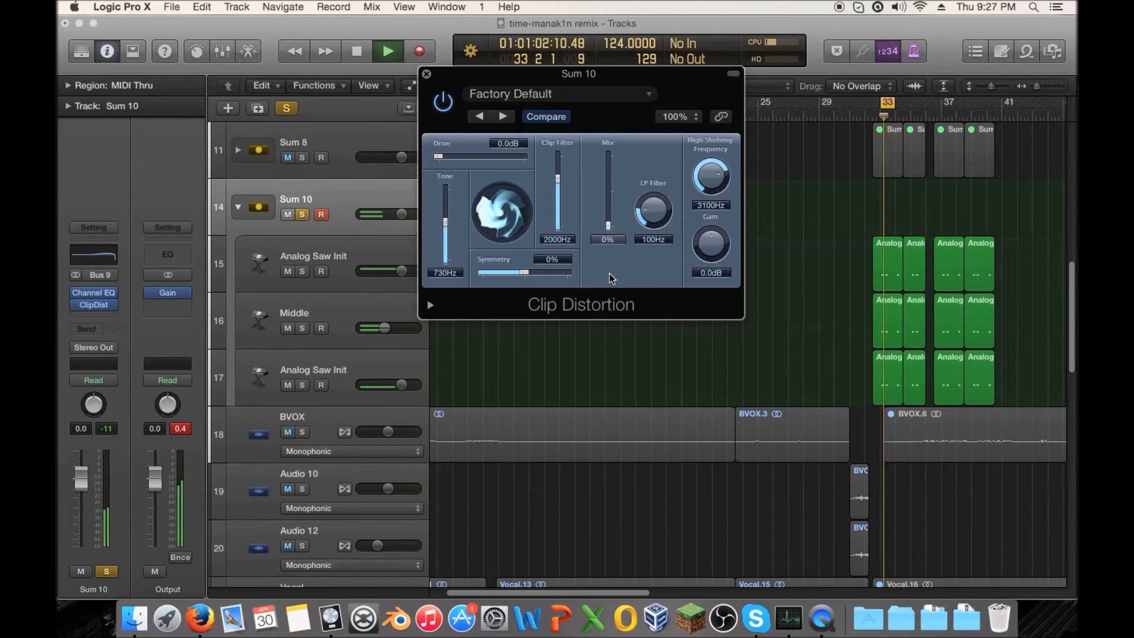
click(430, 306)
drag(438, 156, 468, 157)
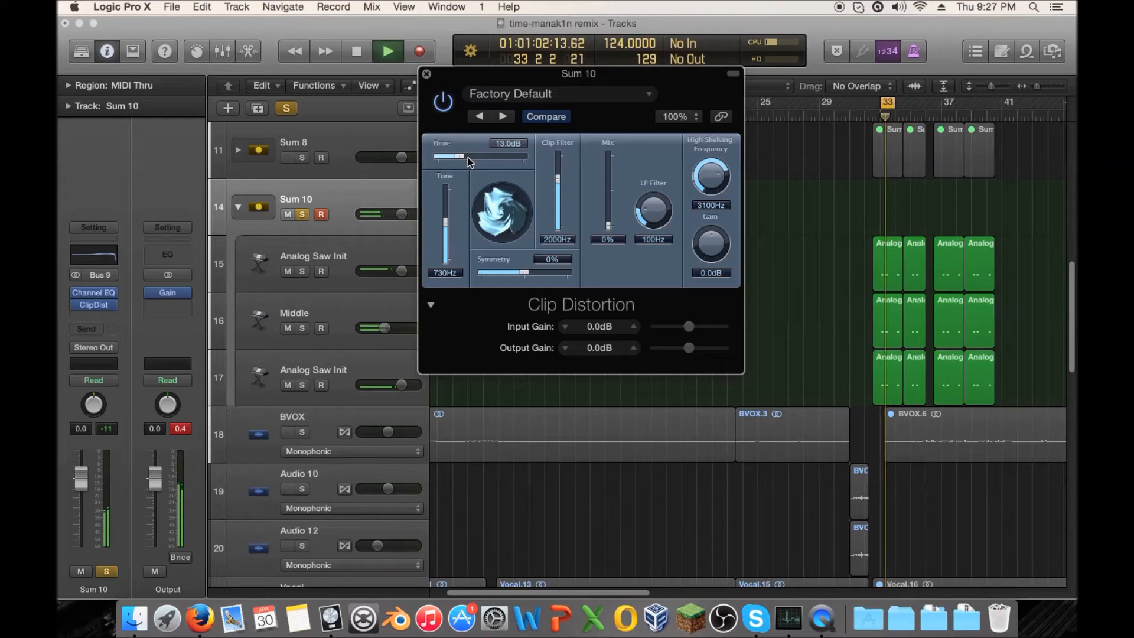
drag(469, 157, 437, 157)
Step: Set Clip Distortion's LP Filter to 20000 Hz, Mix 100%, high shelf 9400 Hz at +8.0 dB, Tone 5600 Hz and Clip Filter 10000 Hz
drag(653, 226, 653, 118)
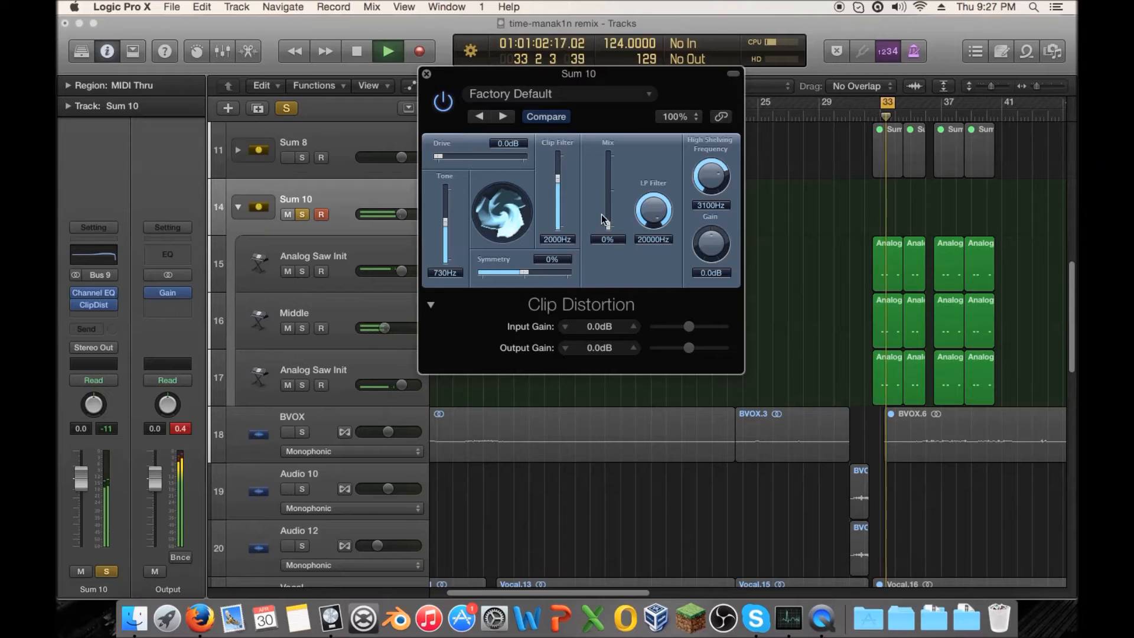
click(433, 305)
drag(608, 226, 608, 151)
drag(713, 251, 715, 217)
drag(711, 184, 710, 160)
mouse_move(446, 222)
mouse_down()
mouse_move(446, 199)
mouse_move(446, 209)
mouse_up()
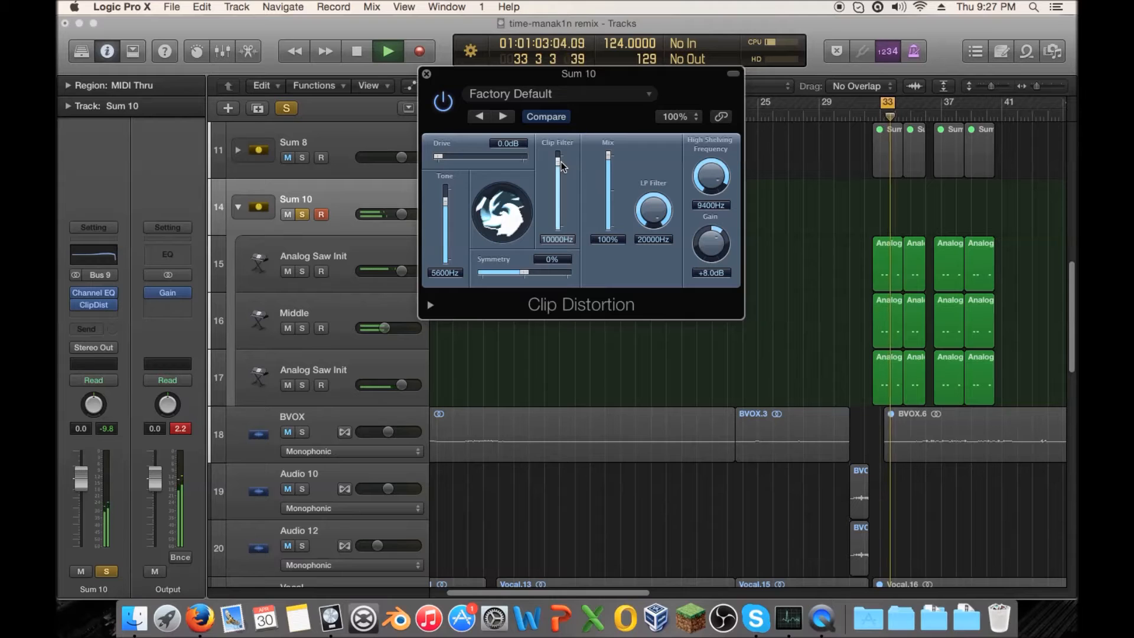
Step: Set Clip Distortion's Drive to 15.5 dB, Clip Filter to 7900 Hz and Mix to 20%, stop playback, and close the plug-in
drag(439, 157, 489, 160)
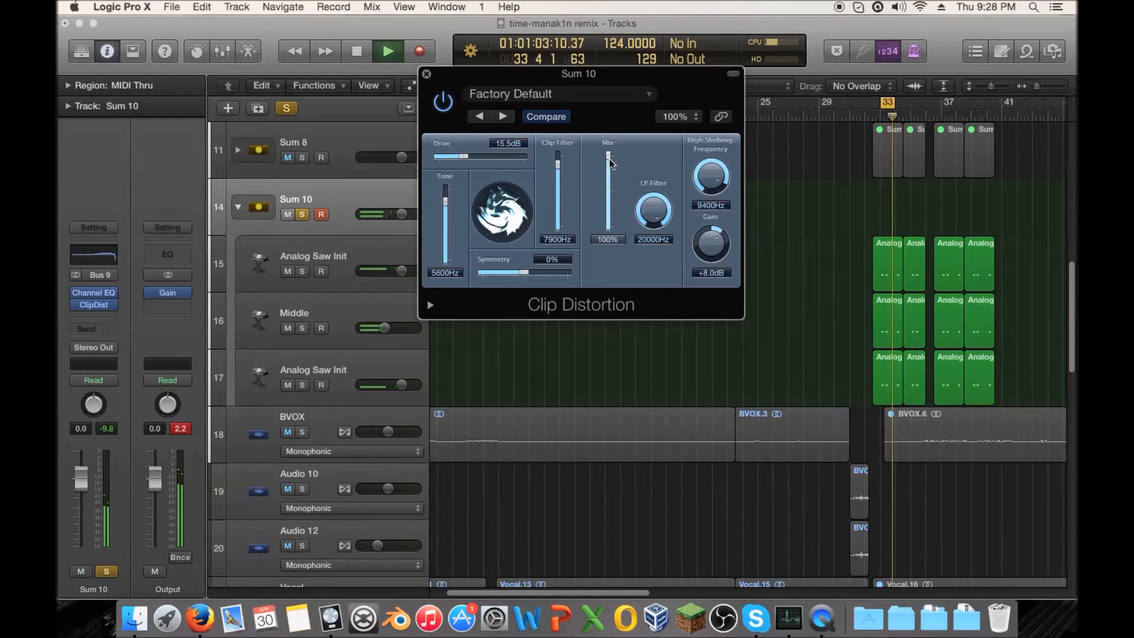
drag(611, 160, 610, 202)
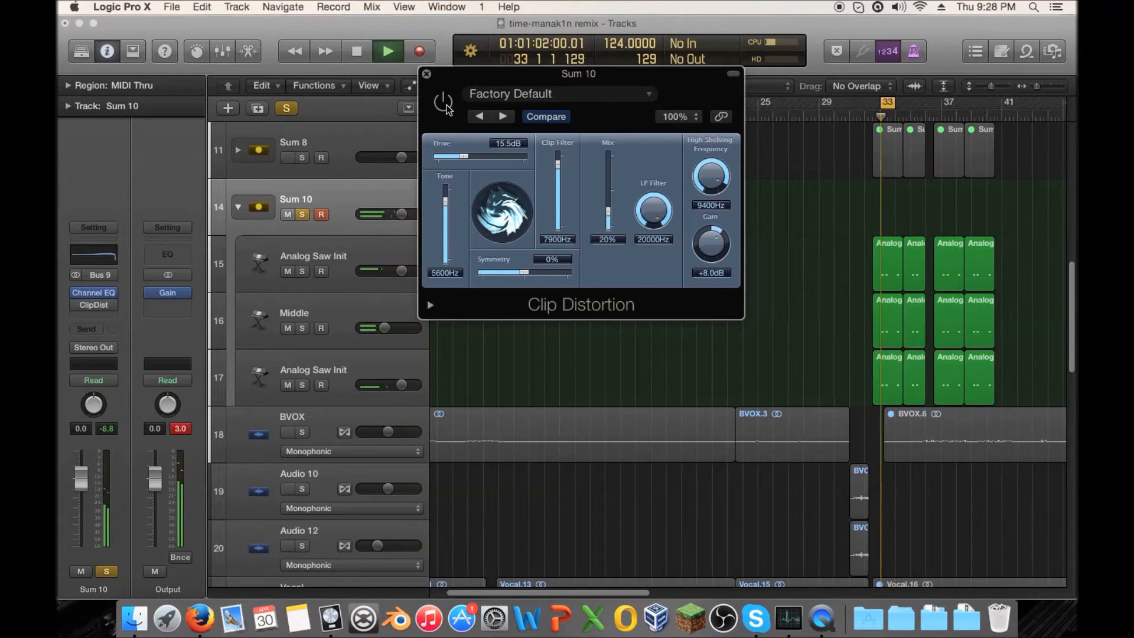
key(space)
click(426, 74)
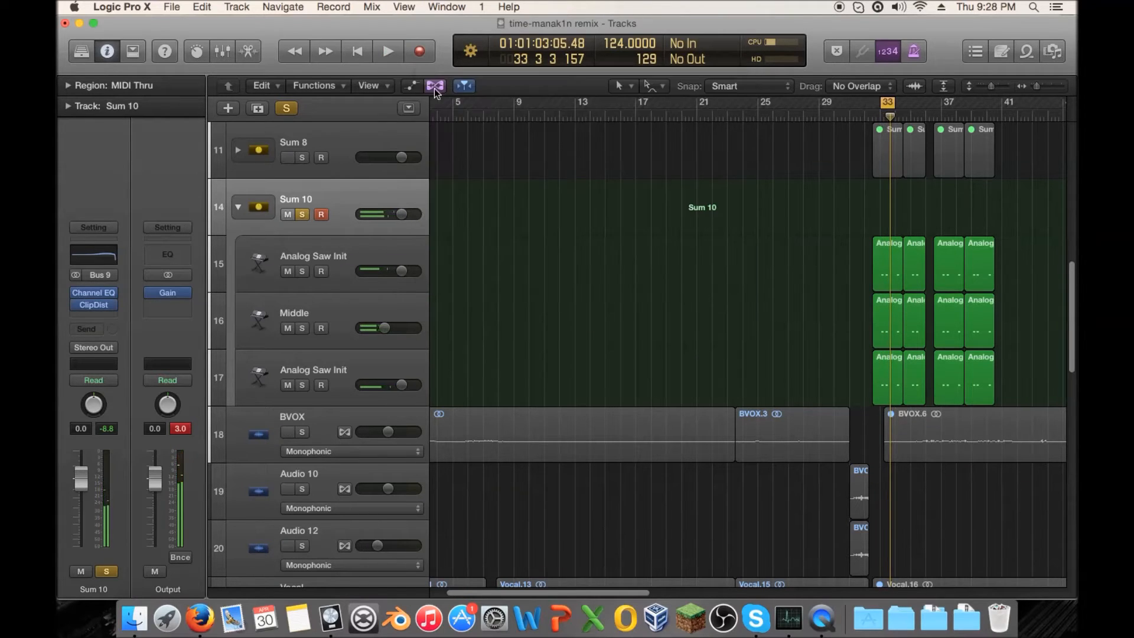
Step: Reopen Sum 10's Clip Distortion, resume playback, and raise its Drive to 27.5 dB
click(94, 305)
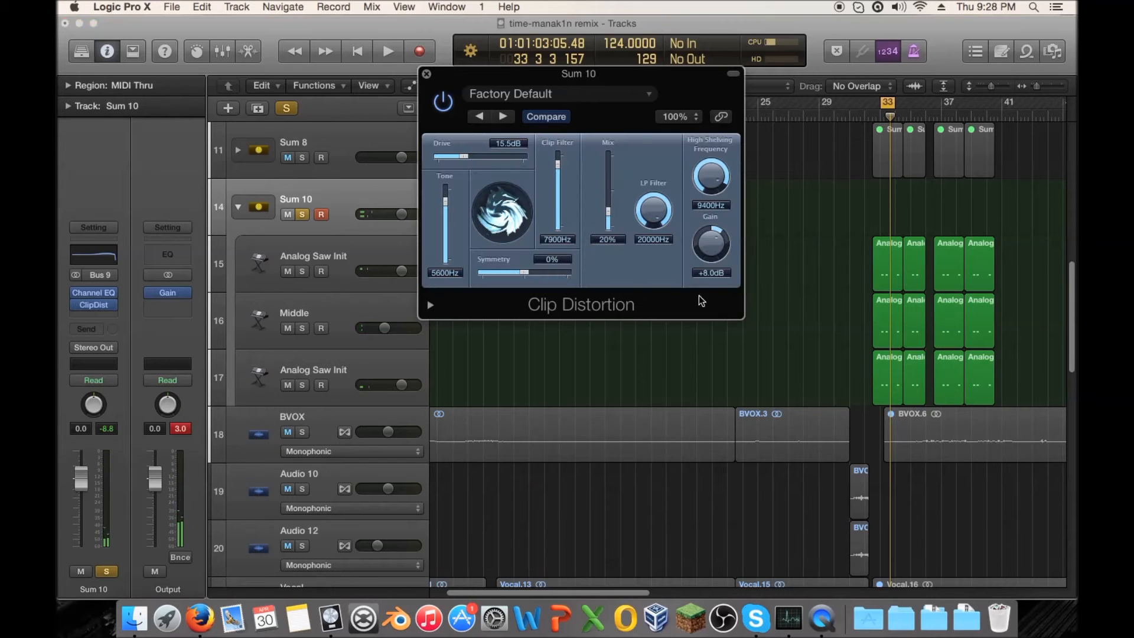
key(space)
drag(464, 157, 498, 162)
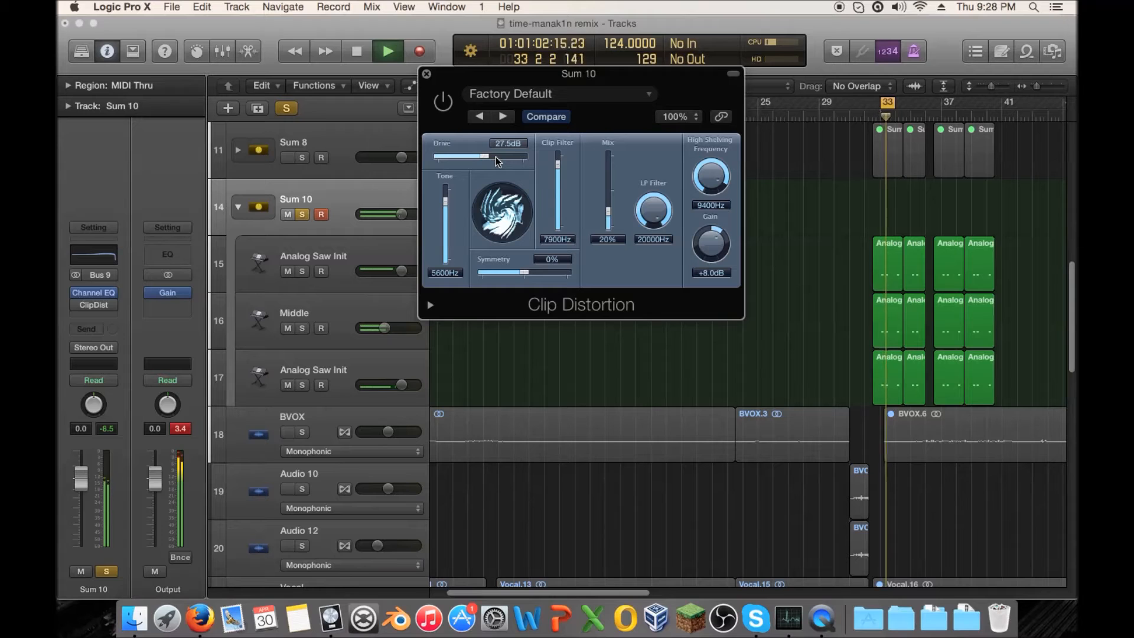
Step: Try Clip Distortion's Mix at 24% and its high shelving frequency at 7500 Hz, then stop playback
drag(616, 222, 614, 217)
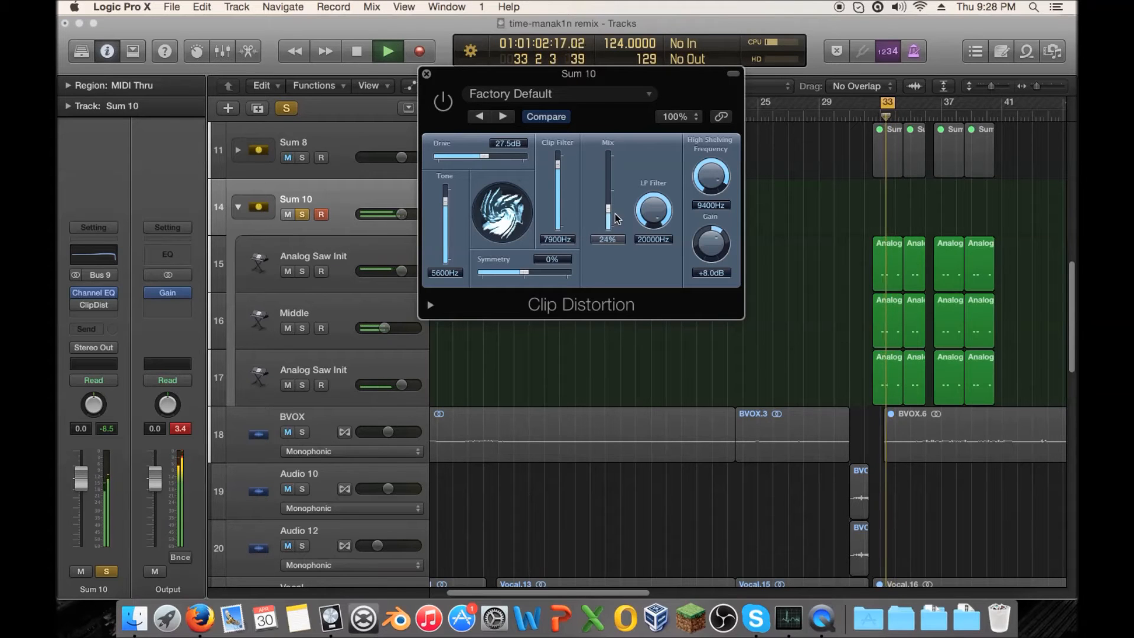
drag(711, 177, 714, 183)
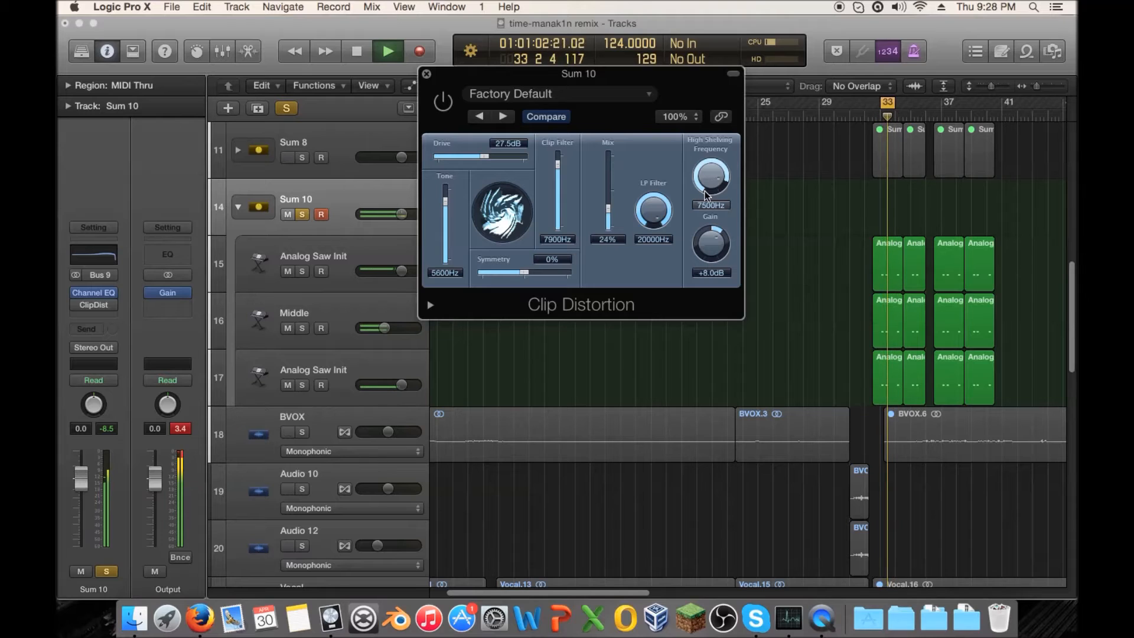
key(space)
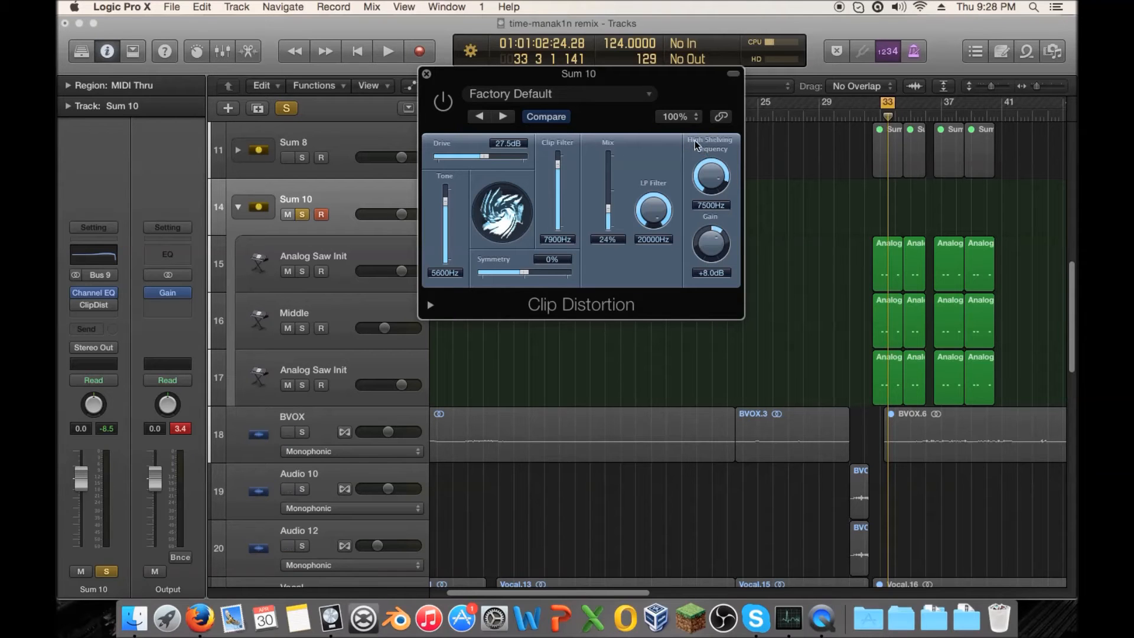
Step: Open Sum 10's Channel EQ alongside Clip Distortion and set its high cut to 17800 Hz and high shelf frequency to 6200 Hz
click(100, 298)
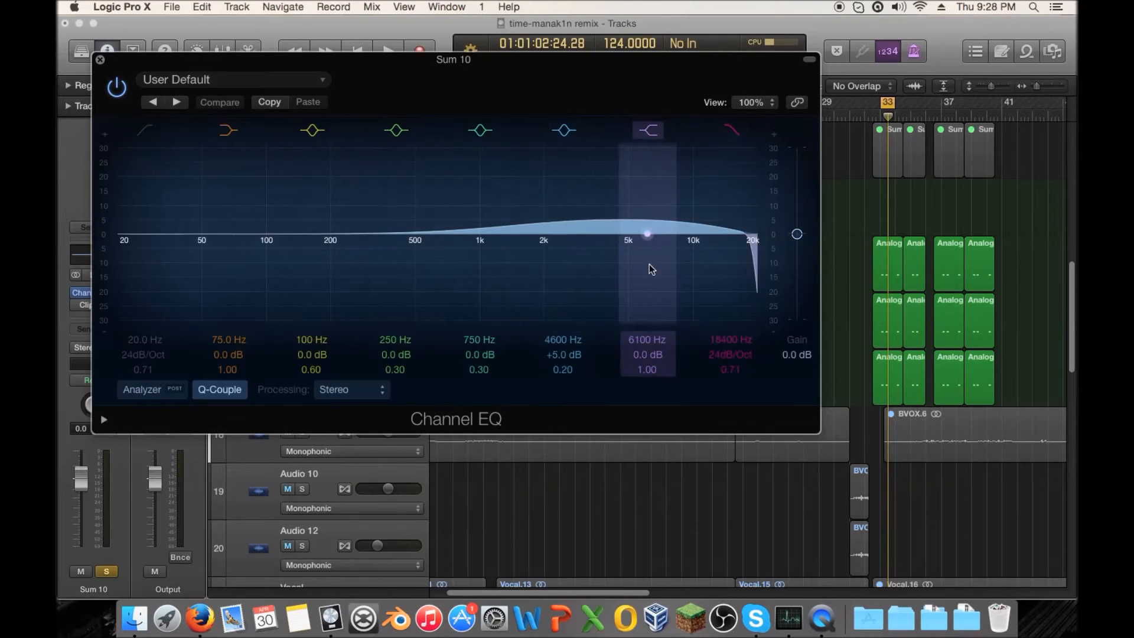
drag(608, 181, 652, 258)
drag(641, 72, 732, 364)
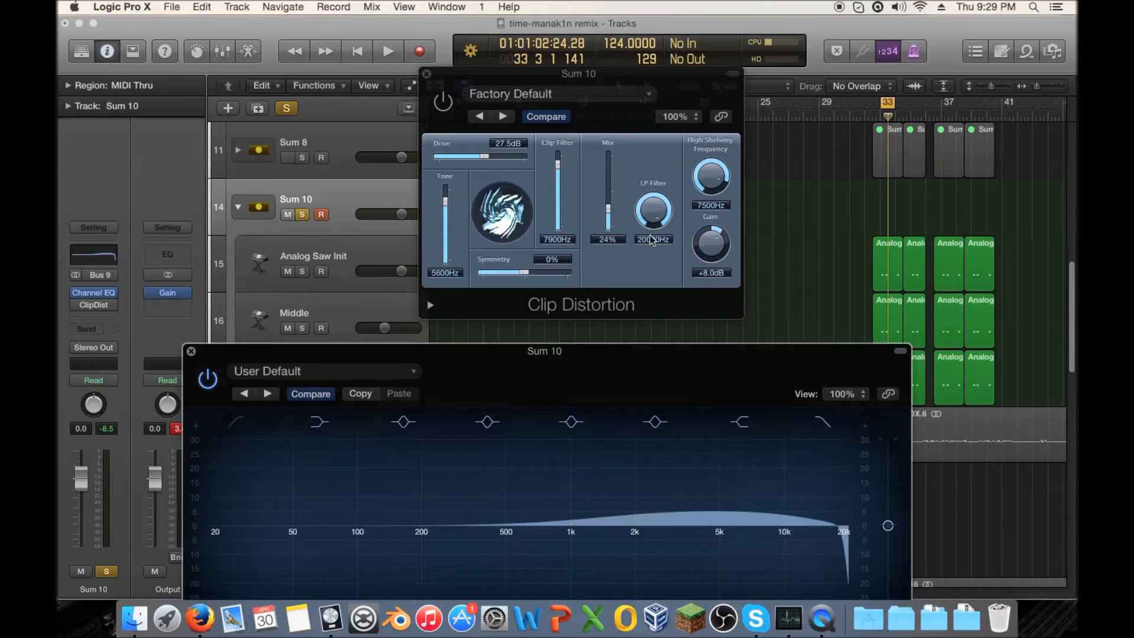
drag(703, 353, 674, 90)
mouse_move(800, 344)
mouse_down()
mouse_move(491, 329)
mouse_move(890, 335)
mouse_move(801, 329)
mouse_up()
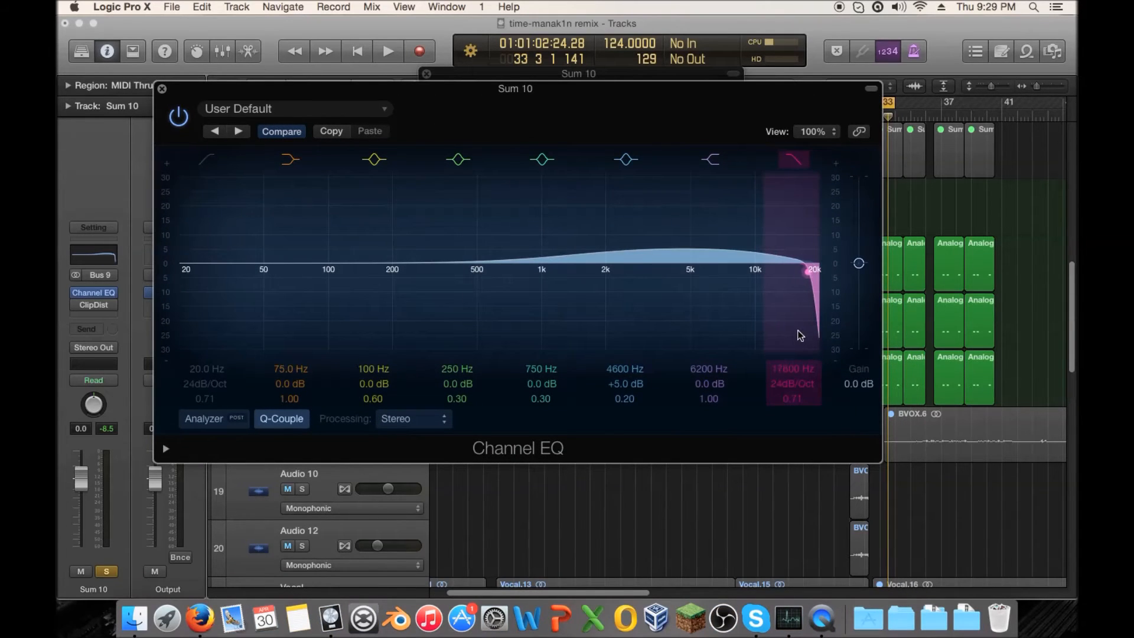
drag(445, 103, 695, 315)
drag(652, 211, 643, 177)
drag(766, 316, 705, 314)
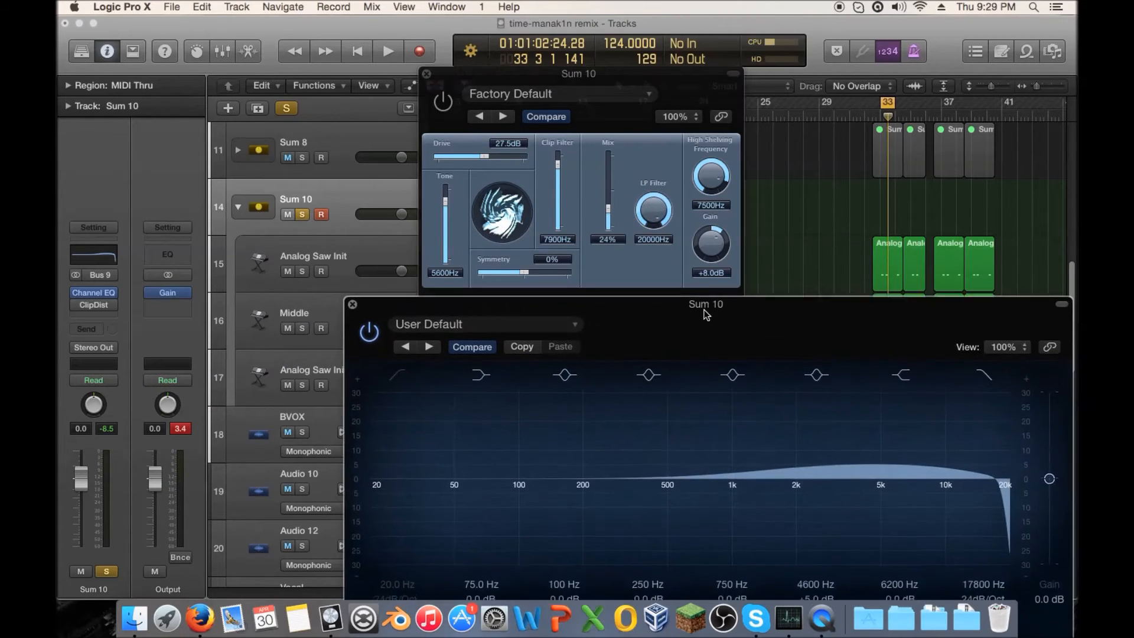
click(625, 271)
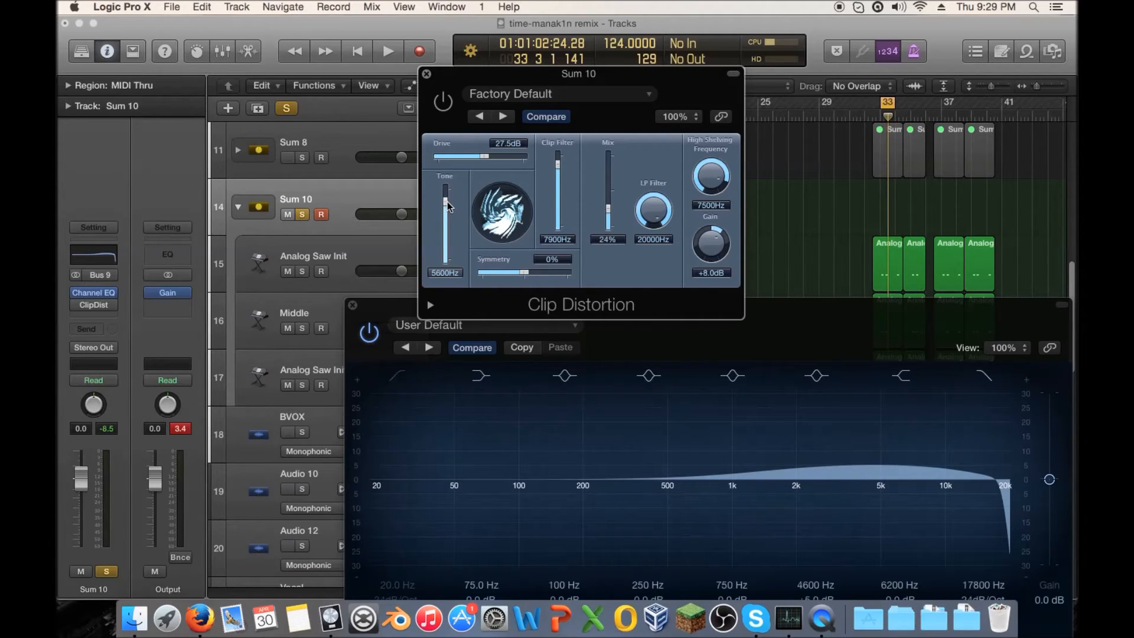
Step: Audition Clip Distortion's Tone and Clip Filter at 20 Hz and at 20000 Hz, with Mix at 100%
key(space)
mouse_move(447, 205)
mouse_down()
mouse_move(446, 260)
mouse_move(446, 190)
mouse_move(447, 208)
mouse_up()
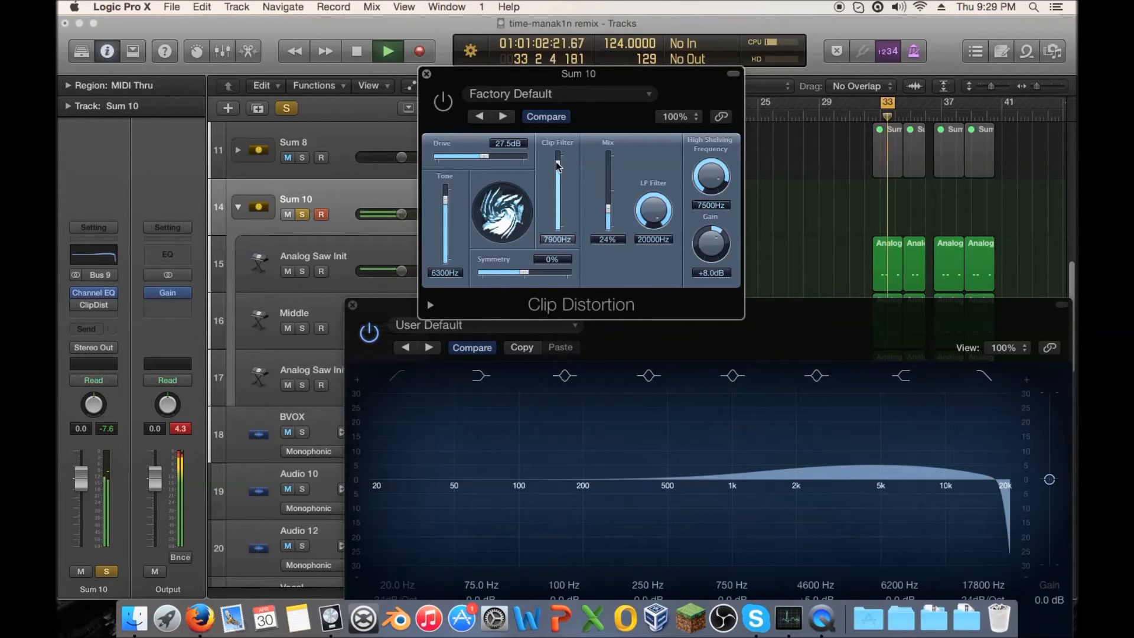
drag(557, 167, 555, 206)
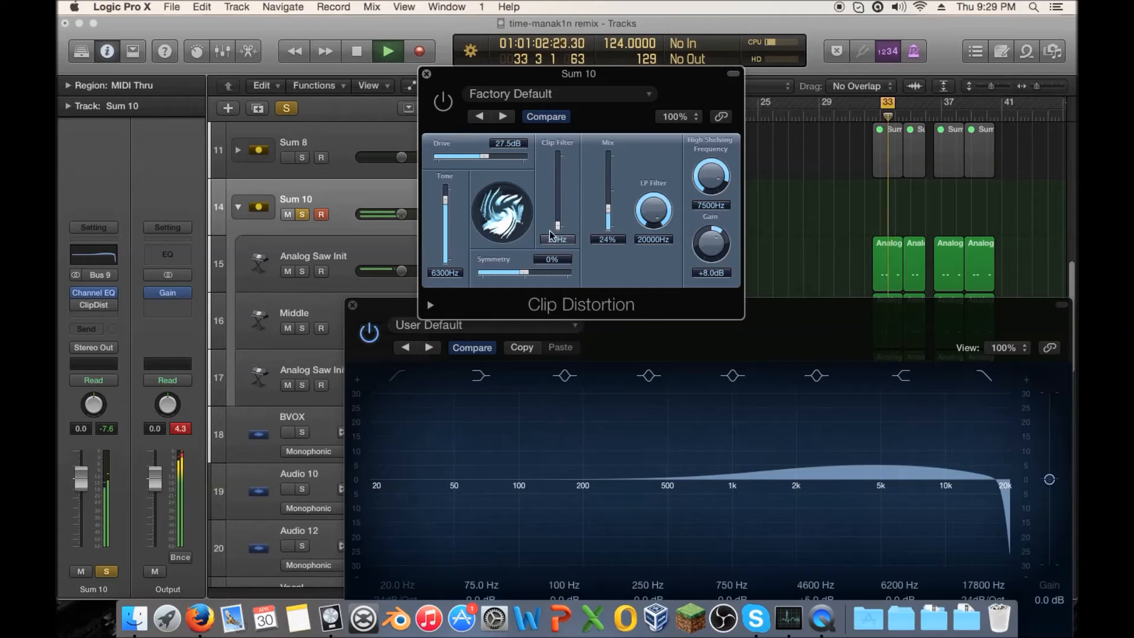
drag(445, 200, 446, 258)
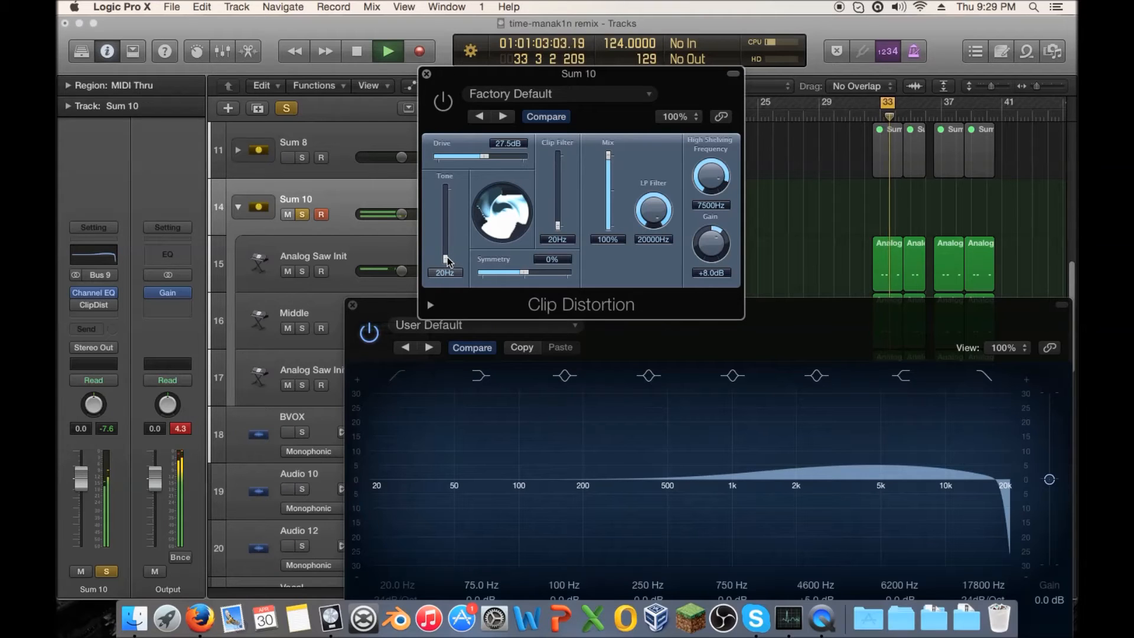
drag(557, 225, 561, 154)
drag(445, 259, 447, 186)
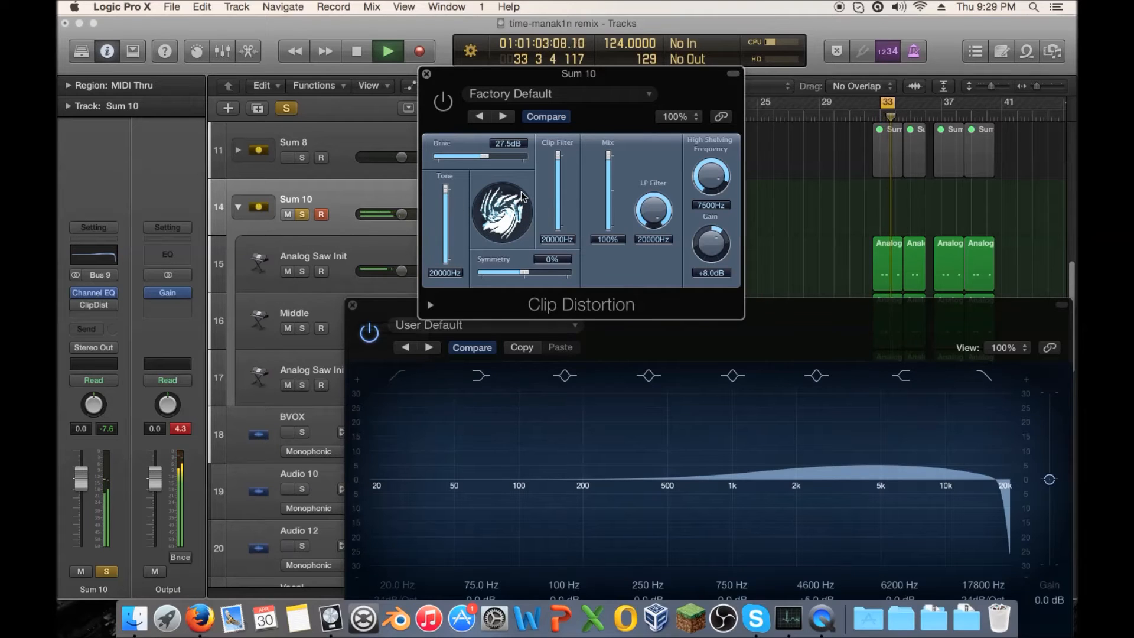
Step: Activate Clip Distortion and audition its Drive at 36.5 dB and 32.5 dB, with Tone at 3500 Hz
drag(484, 156, 500, 157)
key(space)
click(442, 102)
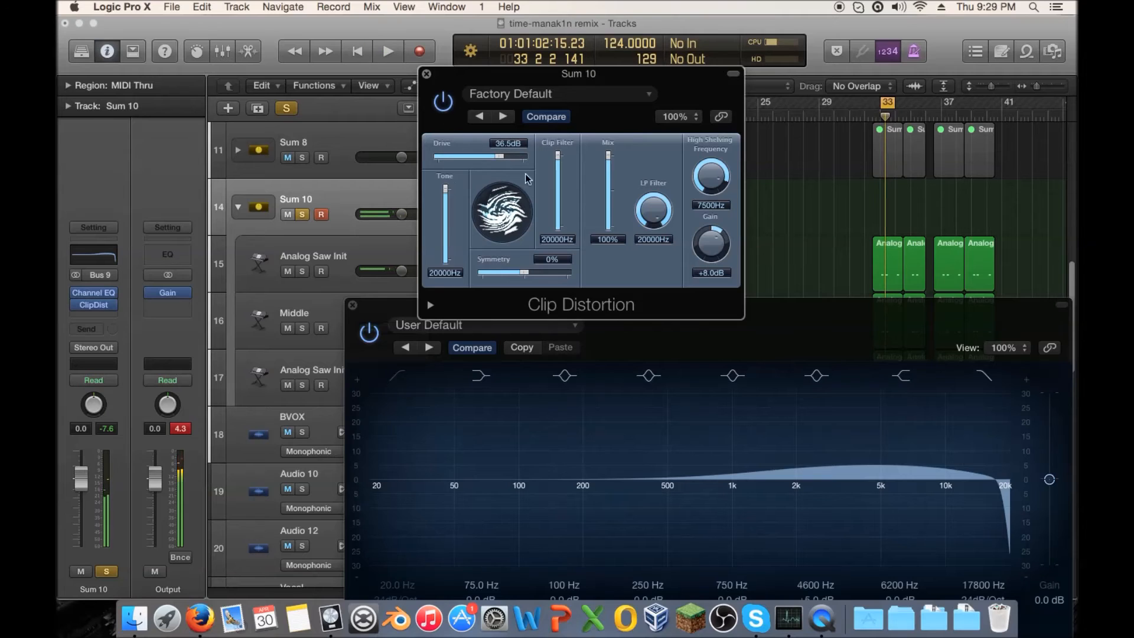
key(space)
mouse_move(500, 157)
mouse_down()
mouse_move(483, 157)
mouse_move(493, 157)
mouse_up()
mouse_move(446, 189)
mouse_down()
mouse_move(447, 251)
mouse_move(447, 204)
mouse_up()
key(space)
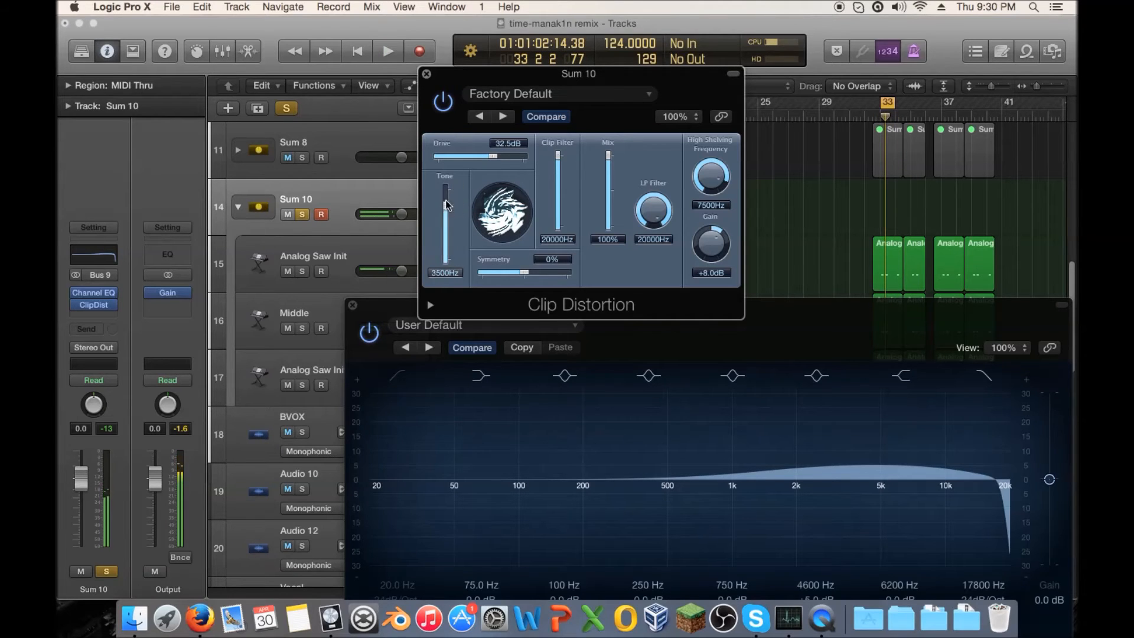
Step: Try Clip Distortion's Clip Filter at 5300 Hz and Tone at 690 Hz while the loop plays
key(space)
drag(558, 157, 558, 181)
mouse_move(447, 205)
mouse_down()
mouse_move(447, 187)
mouse_move(446, 223)
mouse_up()
key(space)
drag(558, 176, 560, 170)
key(space)
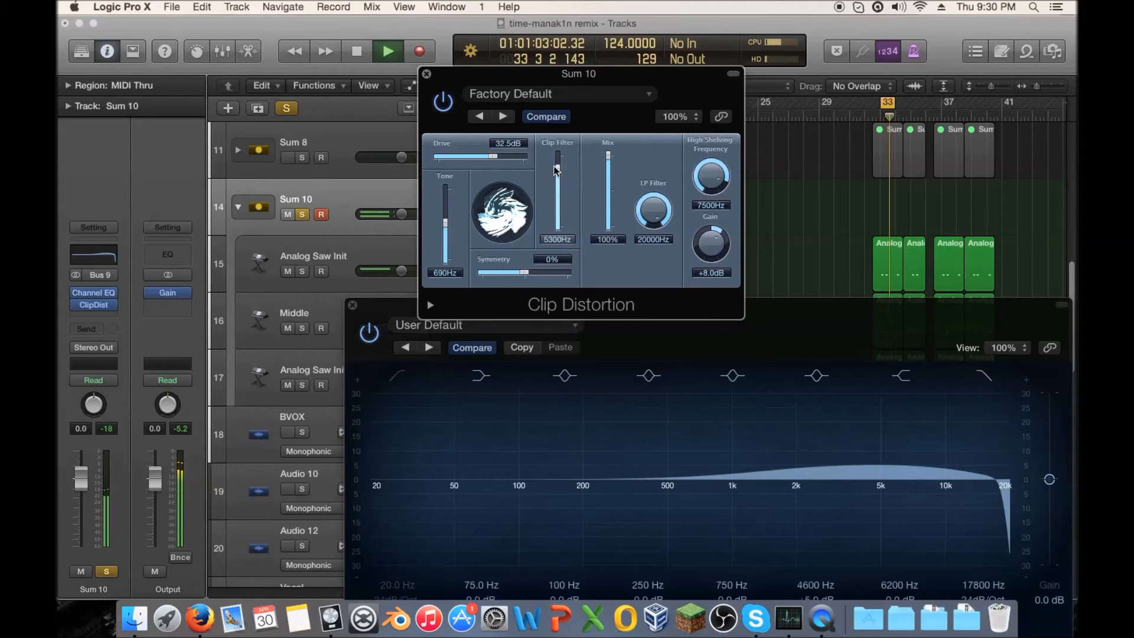
Step: Switch Clip Distortion back to its stored settings with Compare, set its LP Filter to 20000 Hz, and resume playback
key(space)
click(544, 118)
key(space)
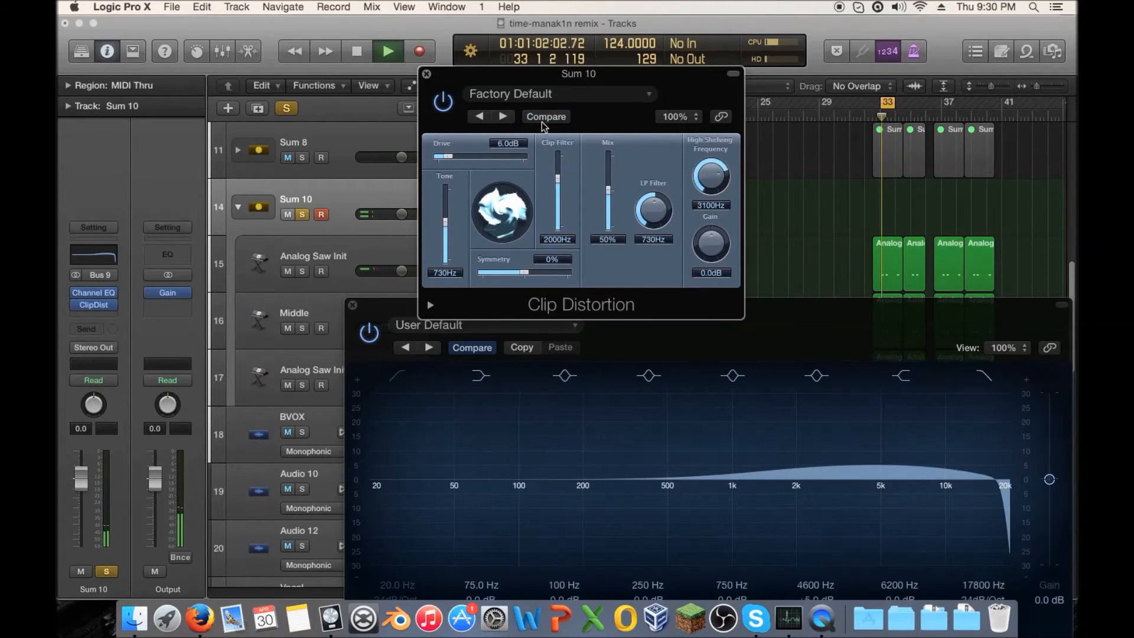
key(space)
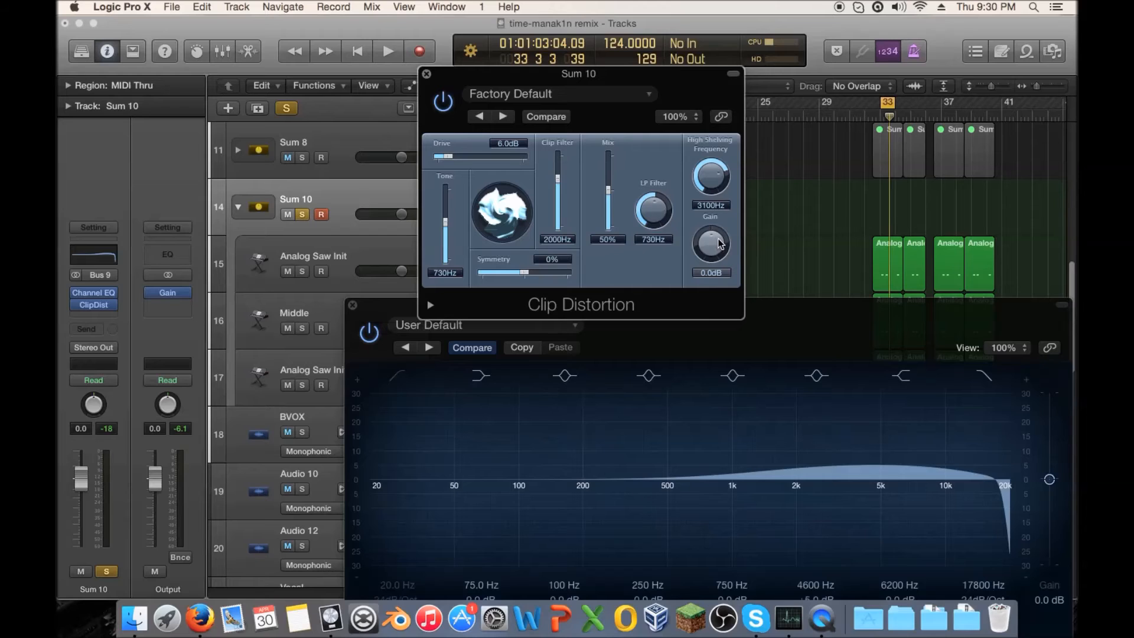
drag(653, 210, 661, 87)
key(space)
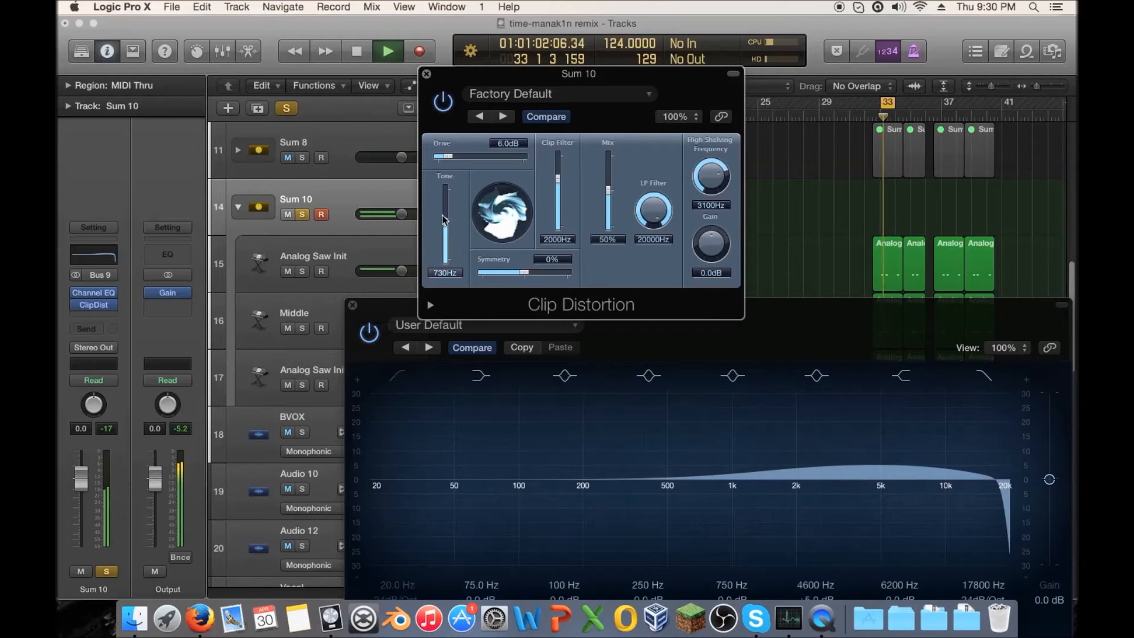
Step: Set Clip Distortion's Drive to 10.0 dB, Mix to 100%, Clip Filter to 3900 Hz and Tone to 5600 Hz
drag(449, 221, 450, 206)
drag(448, 155, 455, 156)
drag(609, 190, 609, 155)
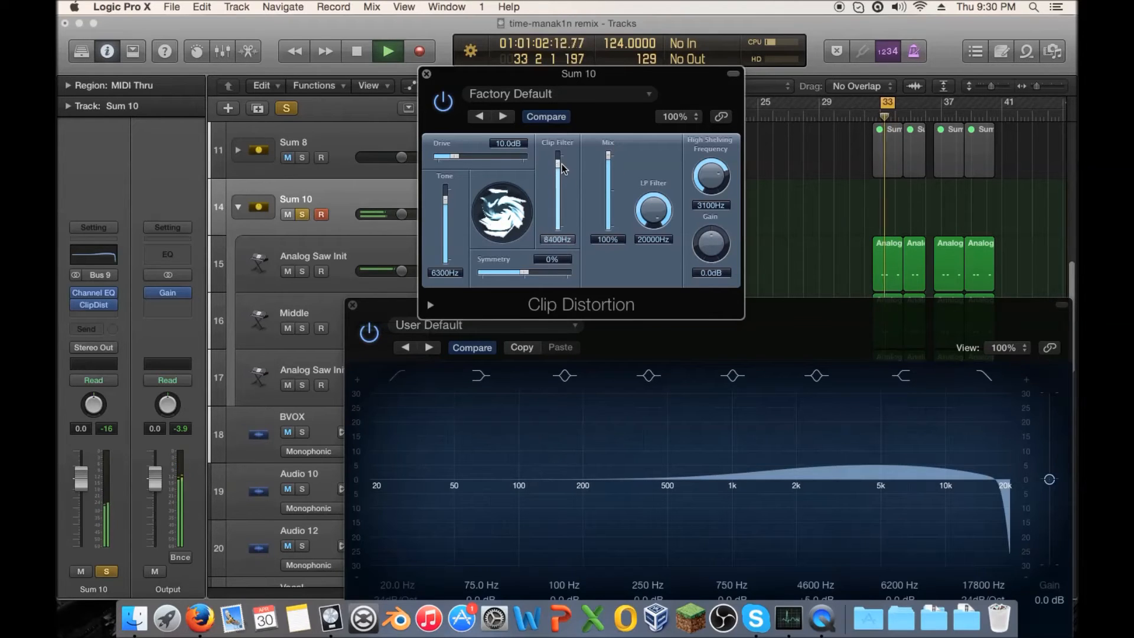
drag(561, 179, 559, 173)
drag(446, 202, 452, 199)
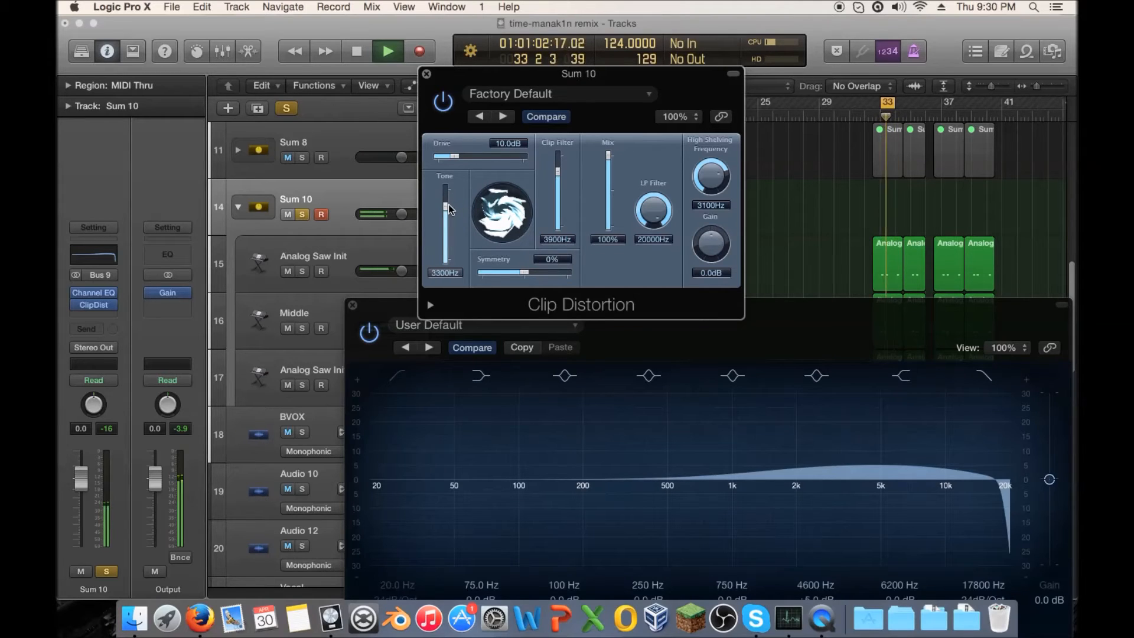
Step: Set Clip Distortion's Drive to 16.5 dB, Mix to 22%, and high shelf to 5600 Hz at +10.5 dB
drag(455, 157, 468, 157)
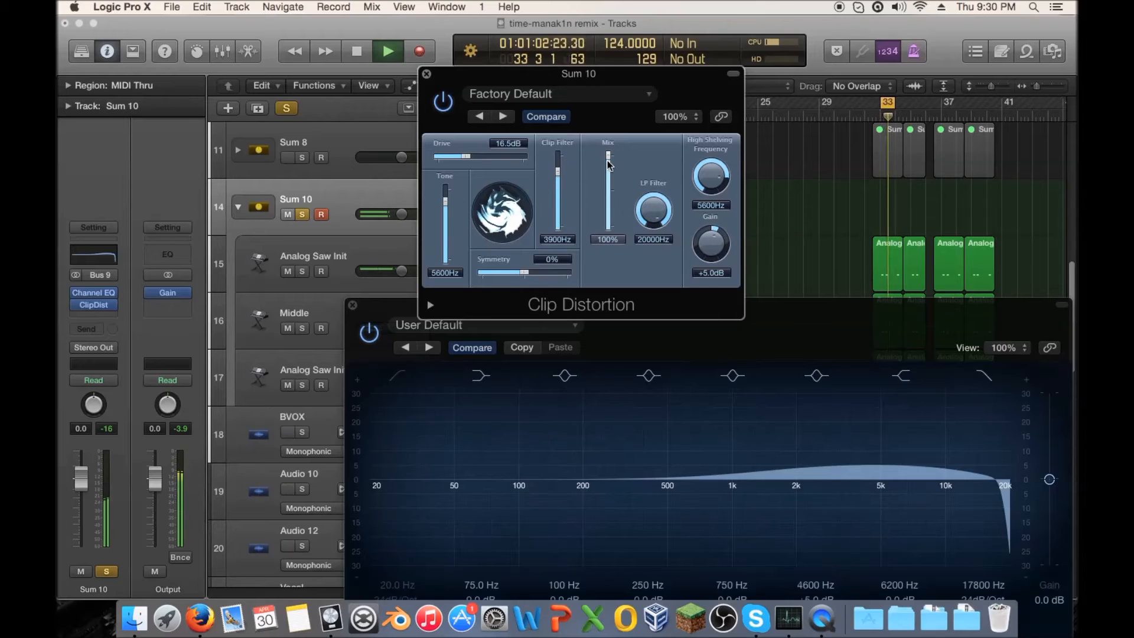
drag(608, 171, 610, 220)
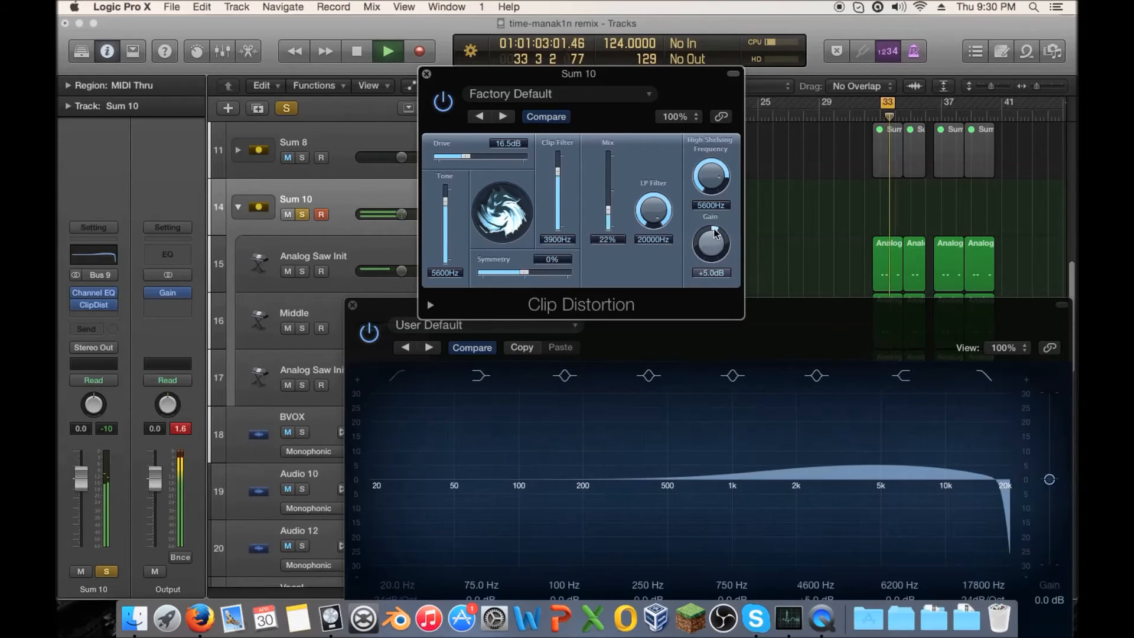
scroll(721, 239, up, 3)
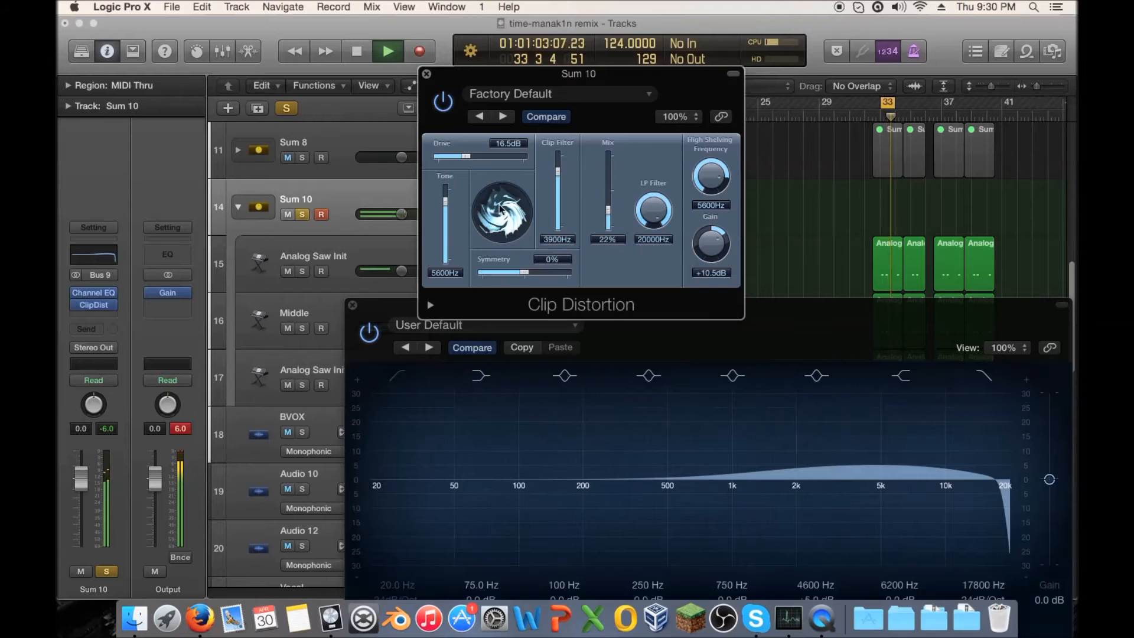
Step: Reveal Clip Distortion's extra parameters, set Output Gain to -3.5 dB, close the plug-in and stop playback
click(430, 305)
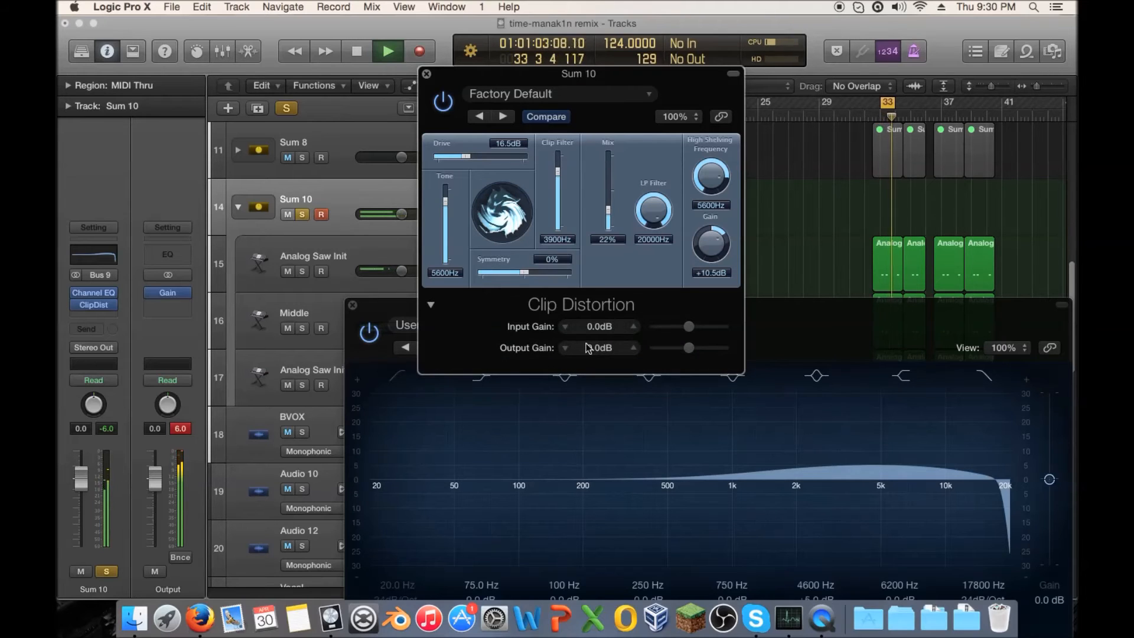
drag(691, 346, 688, 348)
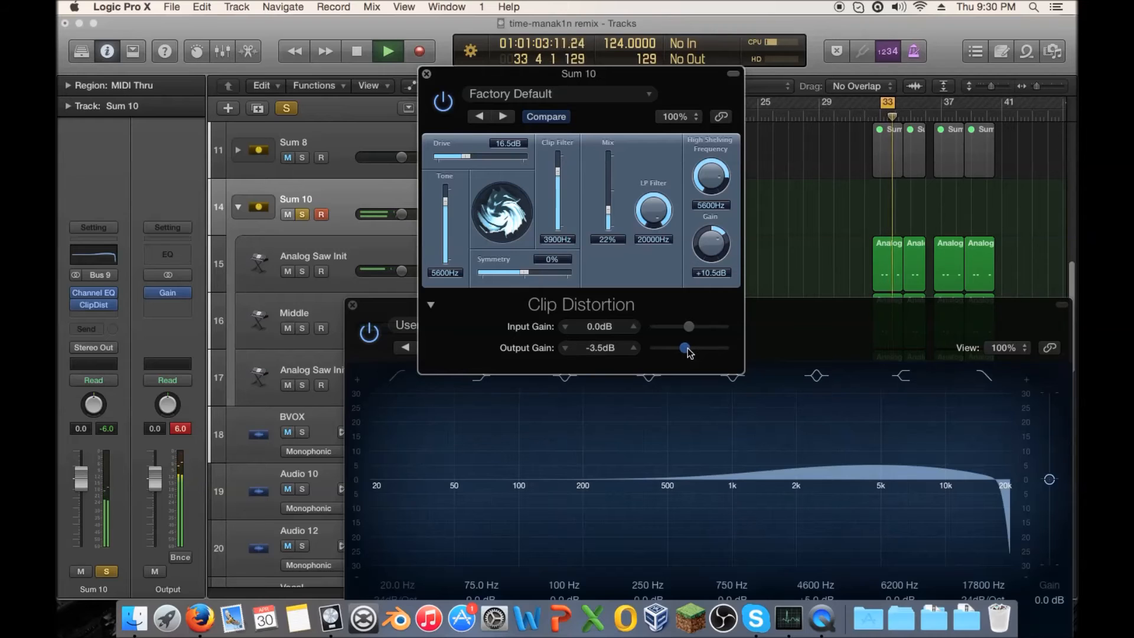
click(427, 74)
mouse_move(73, 307)
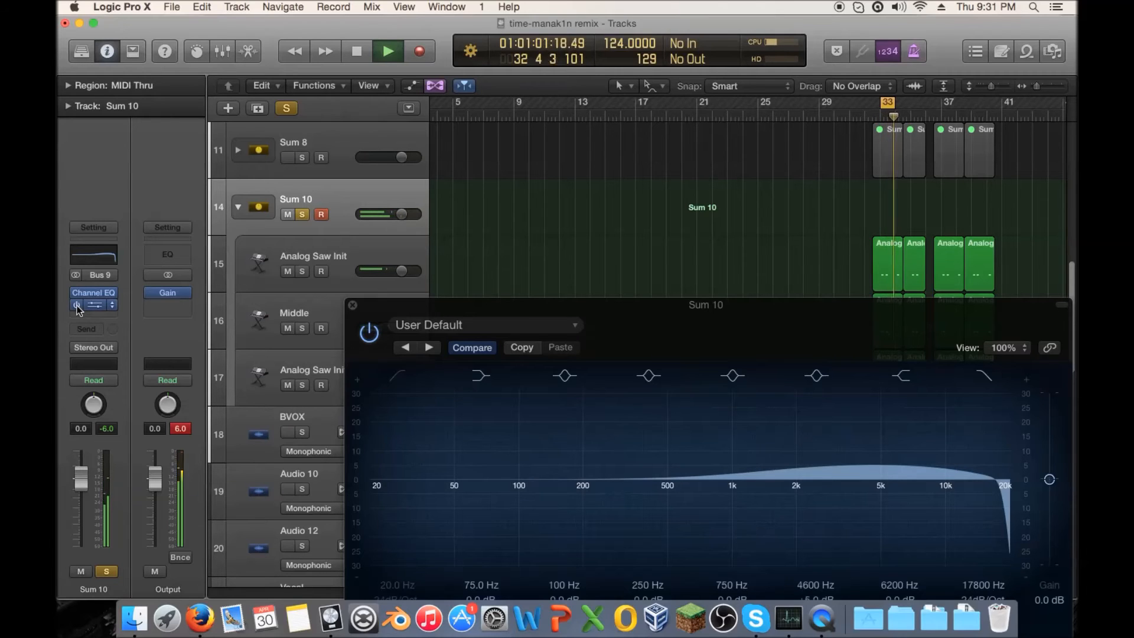
key(space)
Step: Unsolo Sum 10, close its Channel EQ, and play the full mix from shortly before bar 29 through the drop
click(301, 215)
click(374, 330)
click(840, 113)
click(354, 307)
click(353, 306)
key(comma)
key(comma)
key(space)
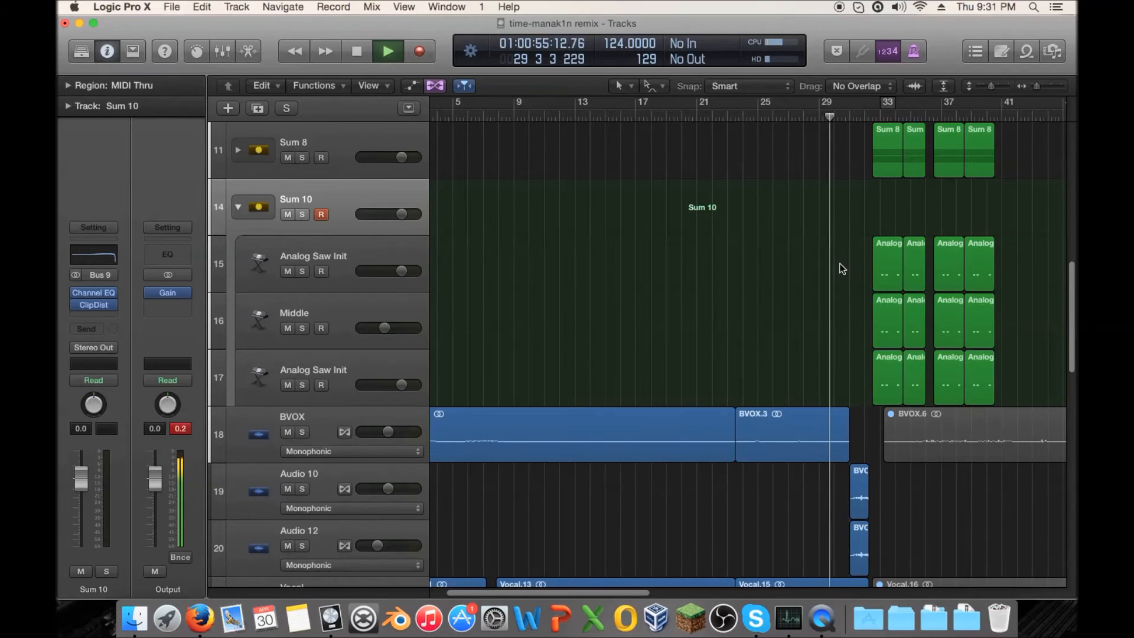
scroll(842, 269, down, 3)
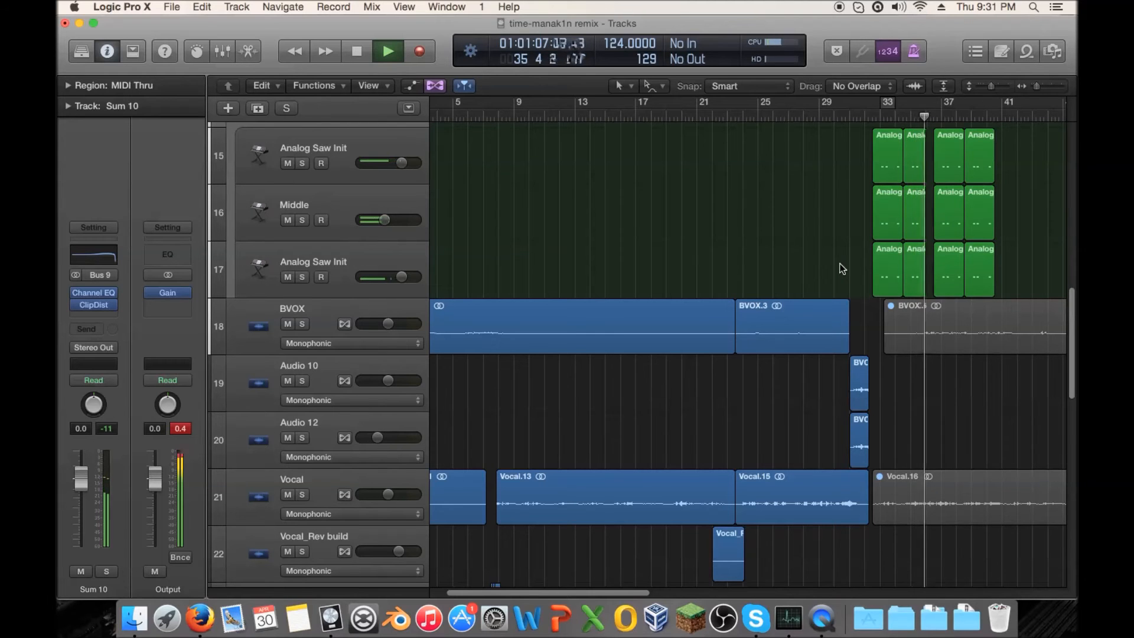
scroll(842, 269, down, 5)
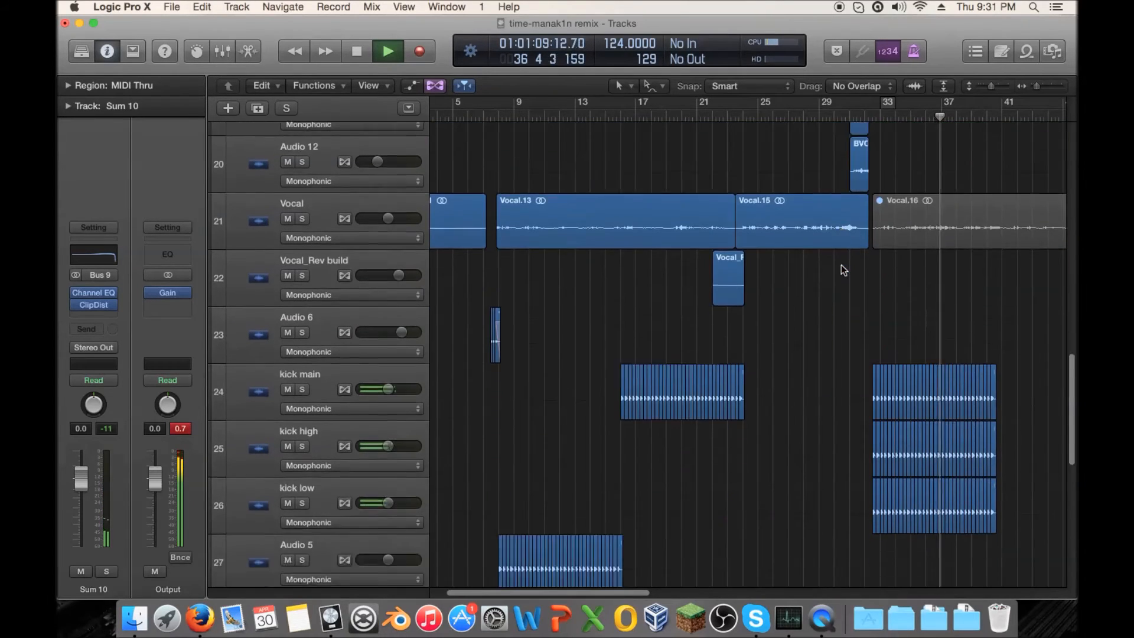
scroll(842, 268, down, 9)
key(space)
Step: Move the playhead to bar 36, solo the Sum 11 track, and set the cycle range over its short region
scroll(929, 186, up, 2)
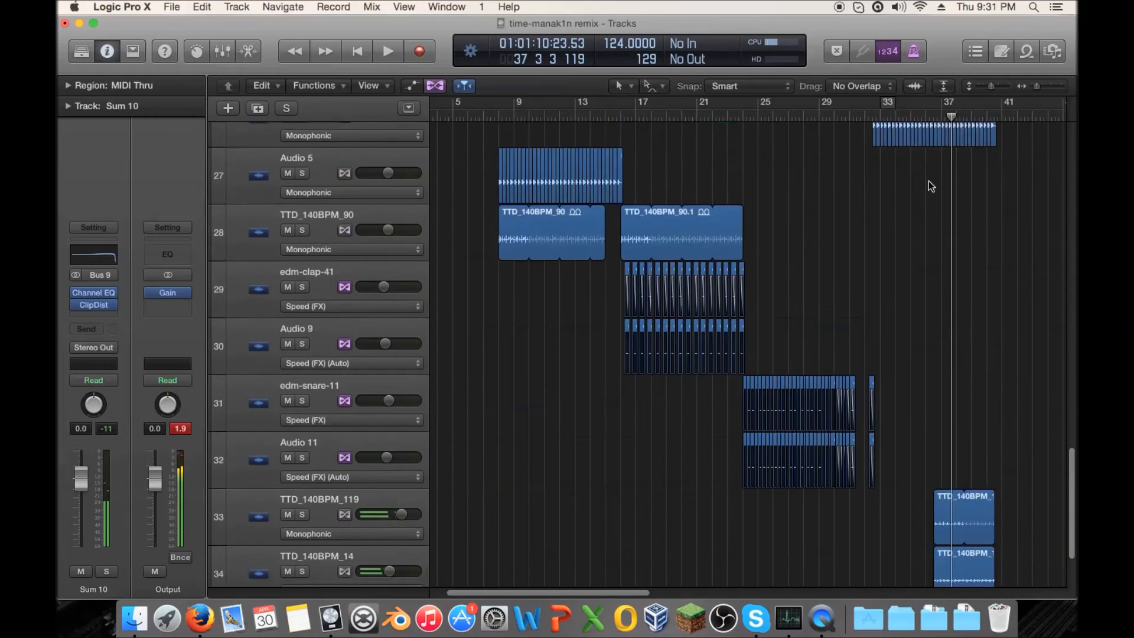
scroll(930, 180, up, 8)
click(924, 114)
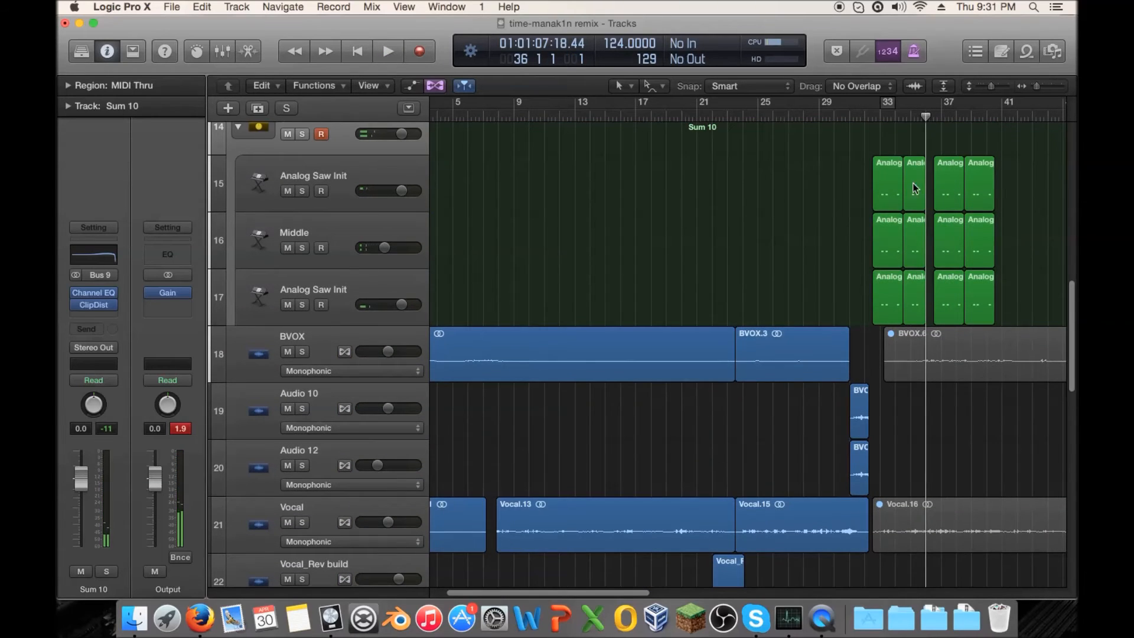
scroll(909, 216, down, 12)
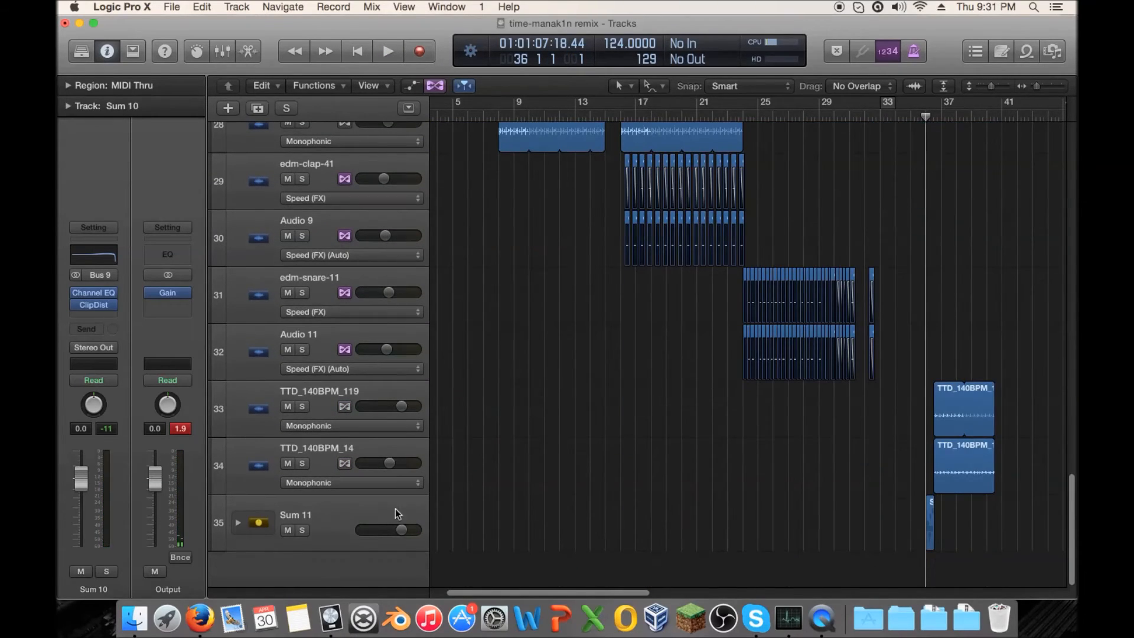
click(412, 513)
click(302, 529)
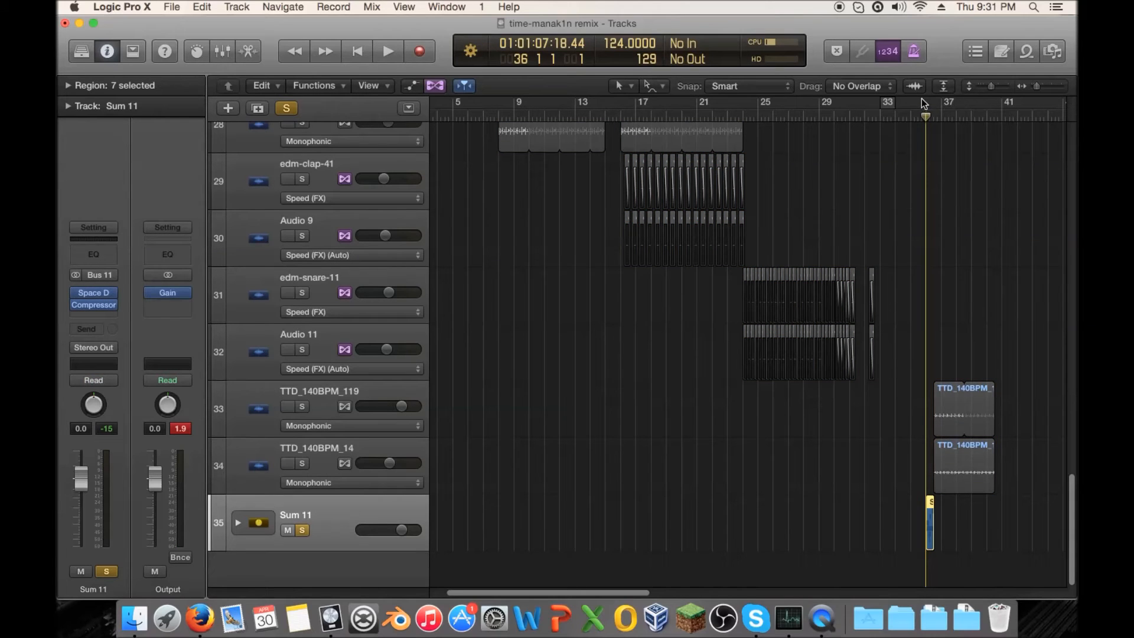
drag(925, 102, 933, 104)
Step: Insert Clip Distortion on Sum 11's channel strip after the Compressor
click(98, 307)
mouse_move(144, 354)
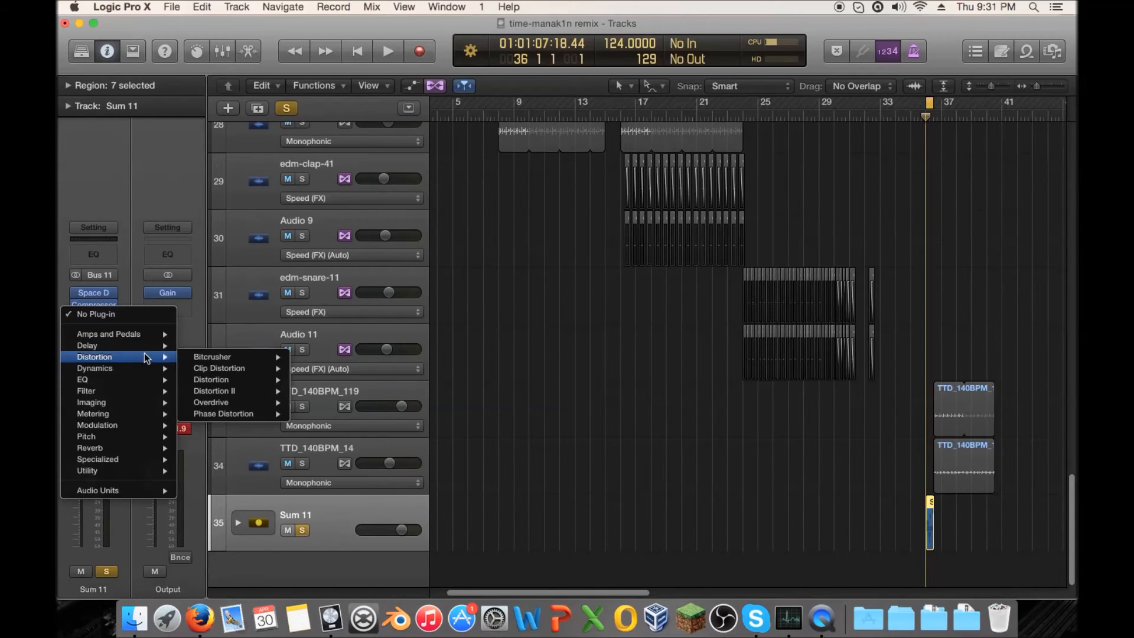
mouse_move(260, 368)
click(307, 369)
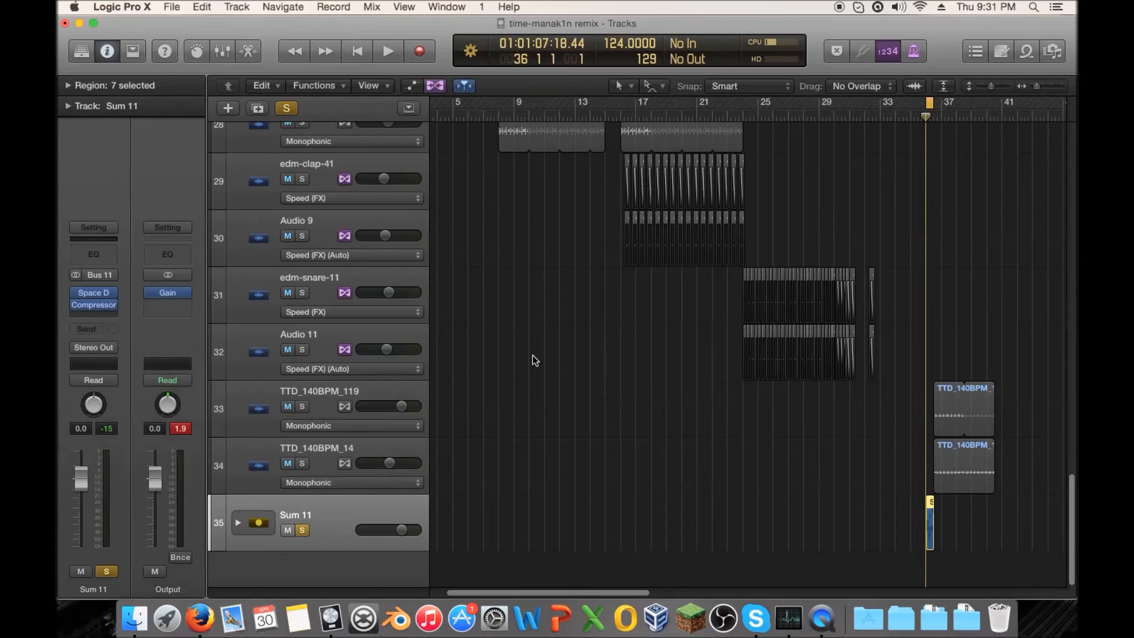
Step: Load Clip Distortion's Designer Fuzz (Bright) preset on Sum 11 and audition it briefly
drag(274, 84, 672, 190)
click(671, 191)
scroll(638, 466, down, 5)
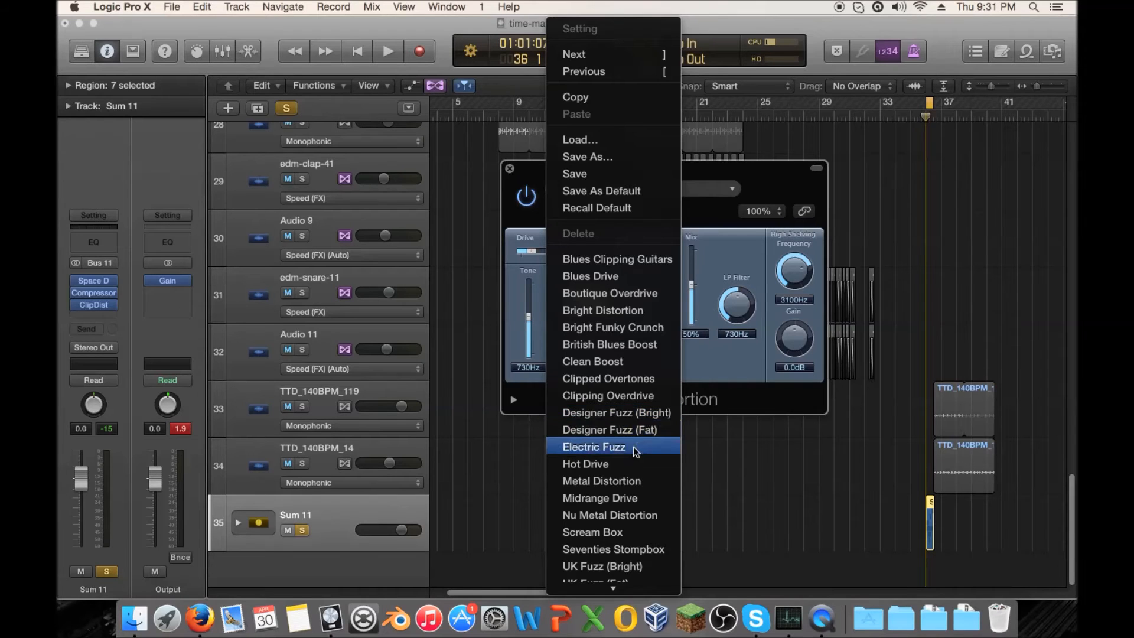
click(643, 411)
key(space)
key(space)
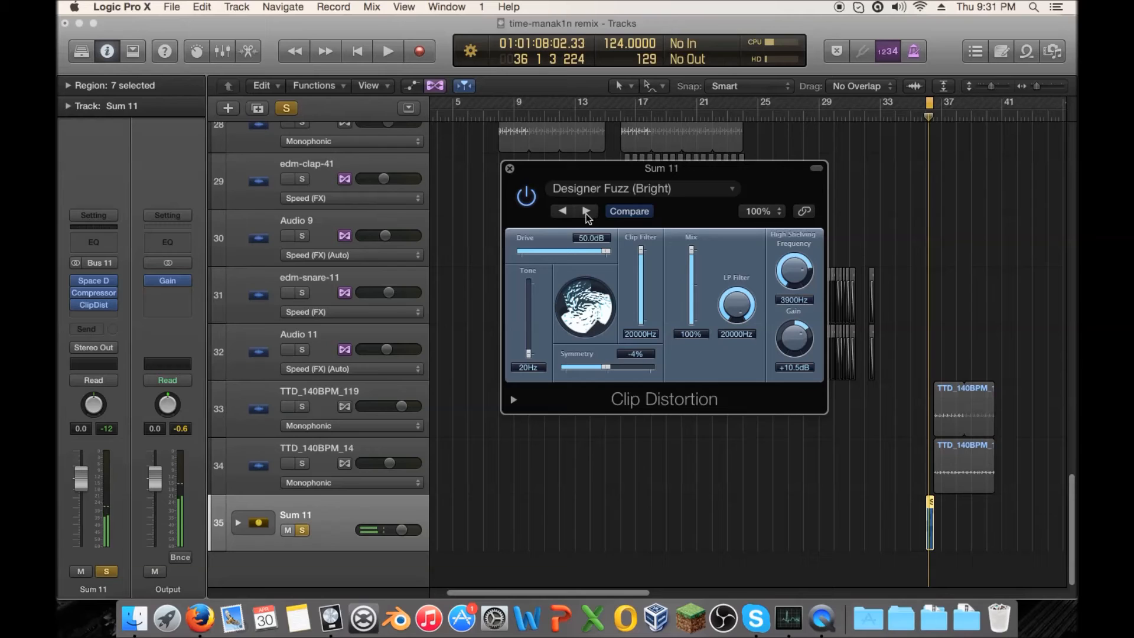
Step: Try the Designer Fuzz (Fat) preset on Sum 11, lower its Drive to 17.0 dB and audition the result
click(586, 212)
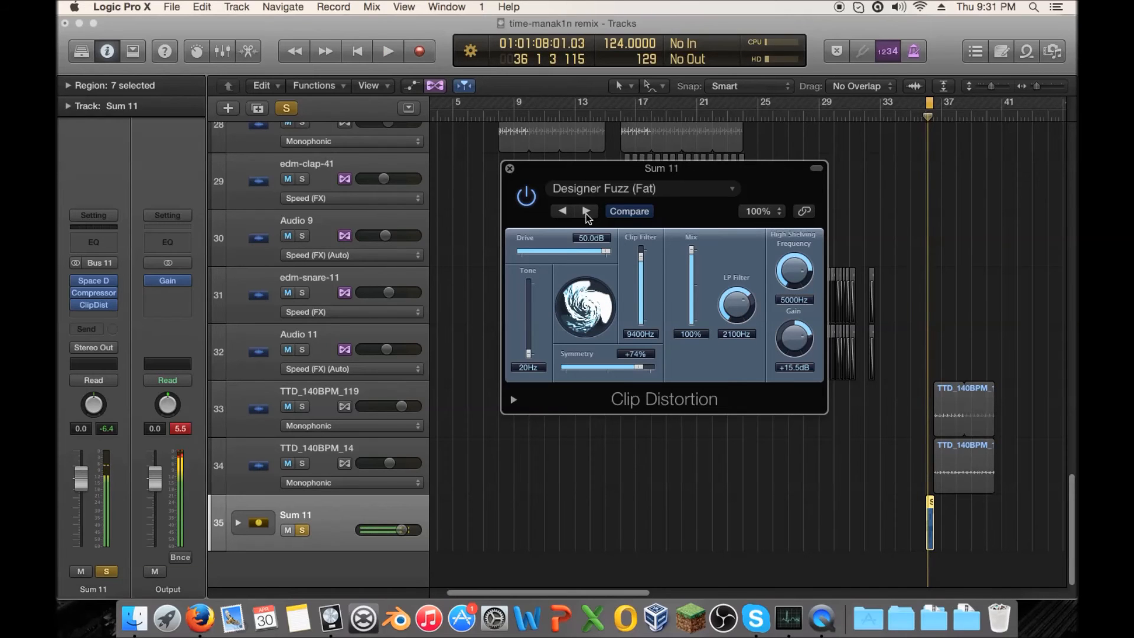
drag(606, 251, 550, 251)
key(space)
key(space)
key(space)
key(space)
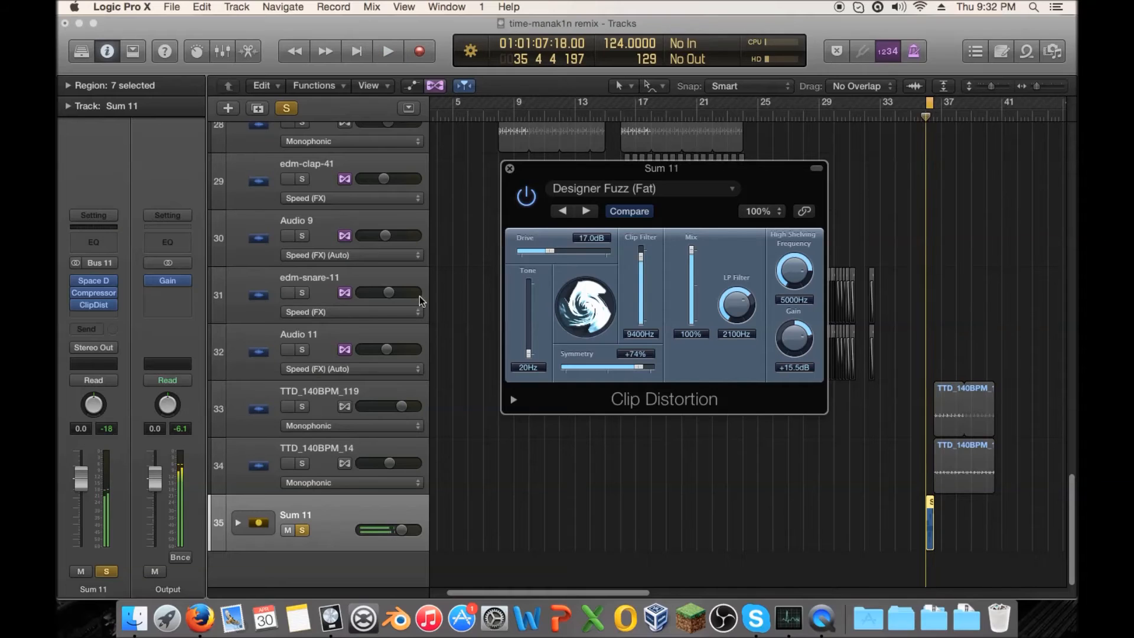
Step: Switch Clip Distortion to the Electric Fuzz preset, raise its Clip Filter to 7000 Hz and audition it
click(587, 211)
key(space)
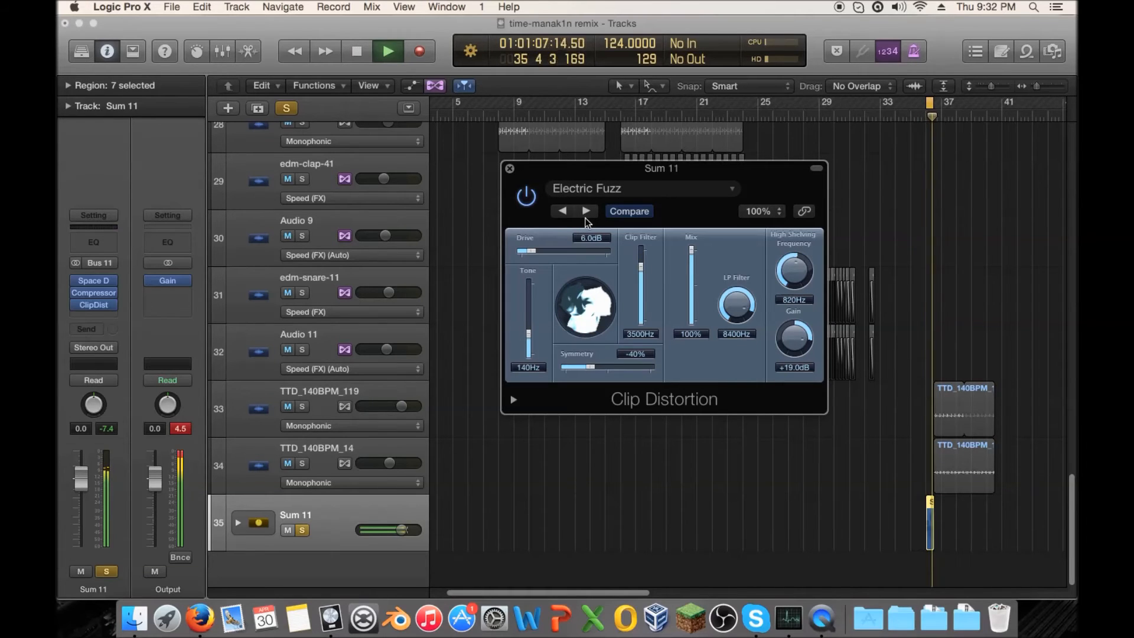
key(space)
drag(635, 270, 644, 262)
key(space)
key(space)
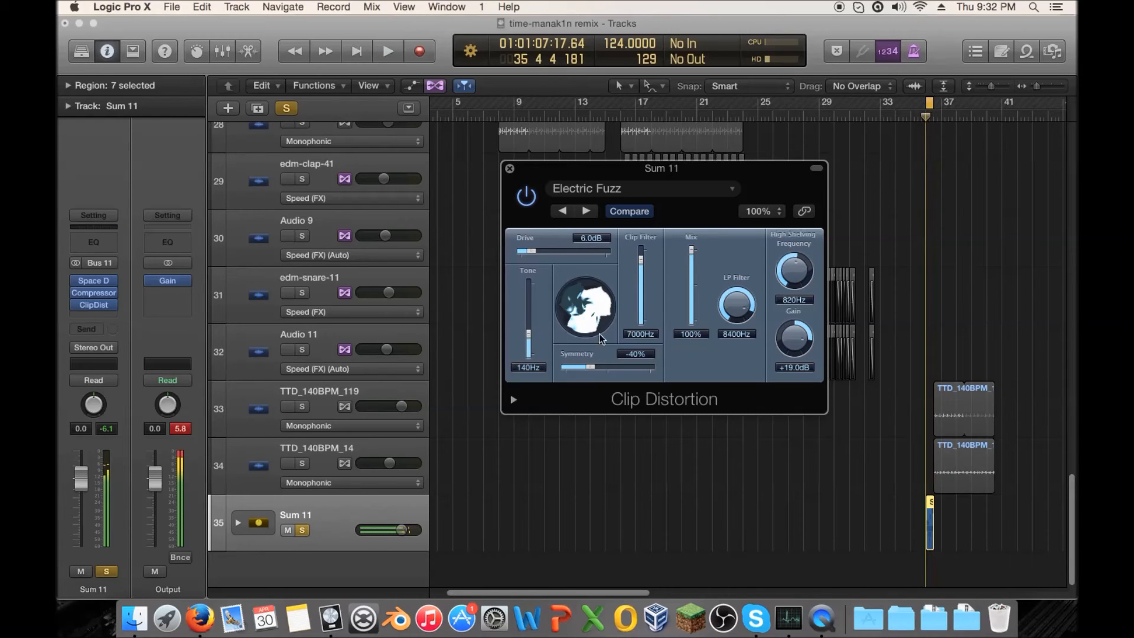
Step: Set Electric Fuzz's shelving Gain to +3.5 dB, LP Filter to 20000 Hz, Clip Filter to 10000 Hz, Tone to 1400 Hz and Drive to 18.5 dB
drag(531, 251, 534, 255)
drag(794, 342, 787, 362)
key(space)
drag(736, 306, 736, 277)
drag(639, 263, 640, 255)
drag(524, 250, 517, 251)
drag(528, 334, 525, 314)
drag(522, 251, 557, 257)
key(space)
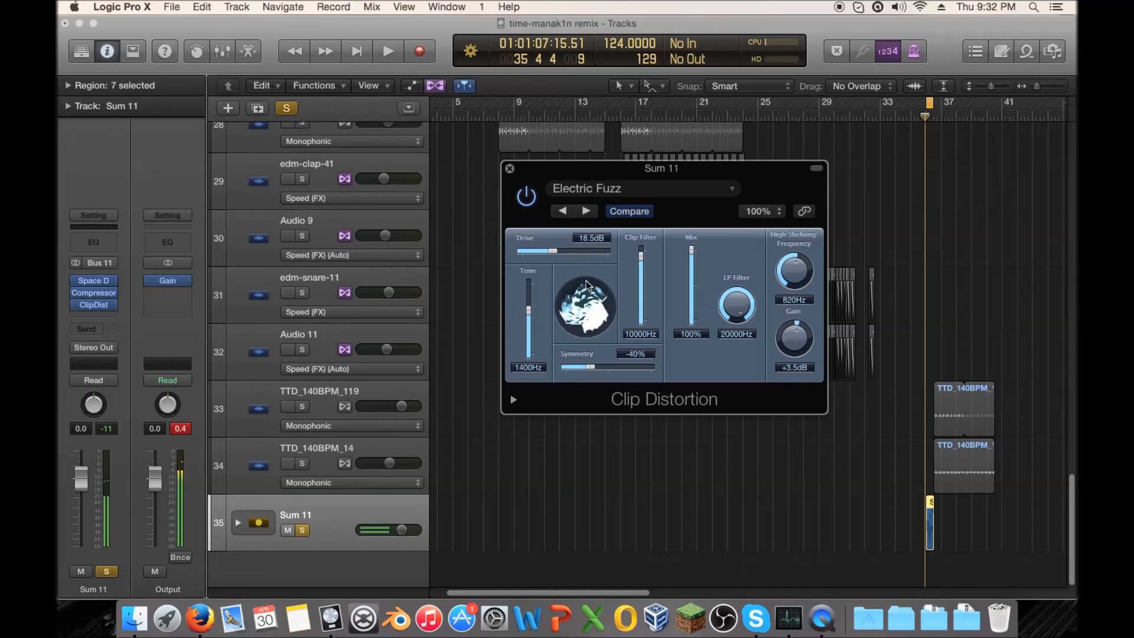
Step: Compare Sum 11 with Clip Distortion bypassed and active, and set its Mix to 25%
click(525, 196)
key(space)
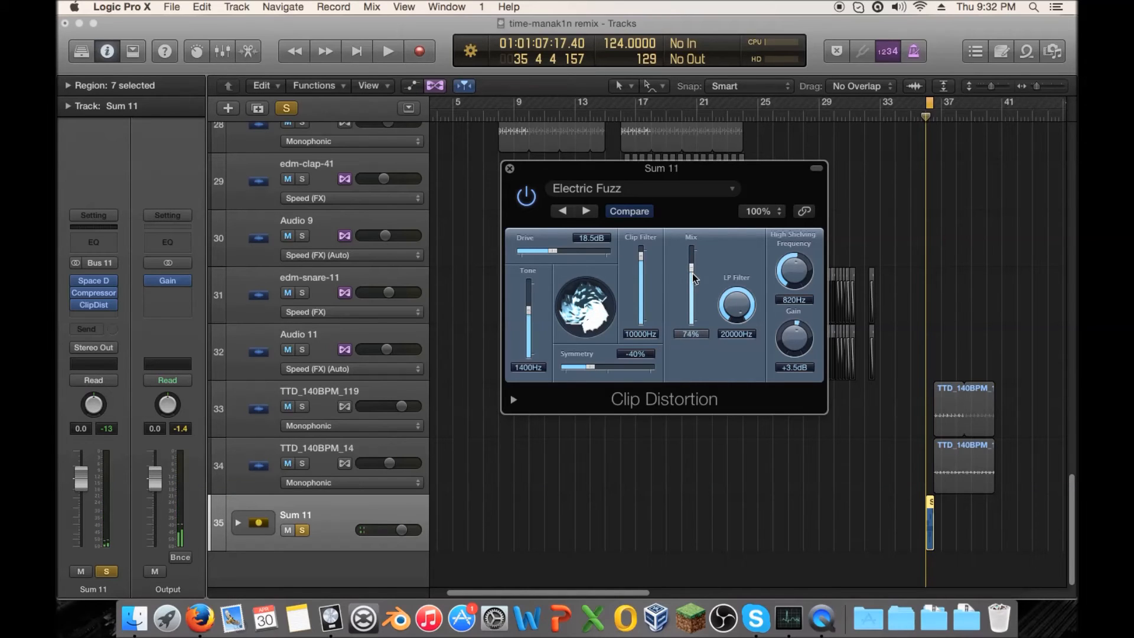
key(space)
drag(692, 274, 693, 308)
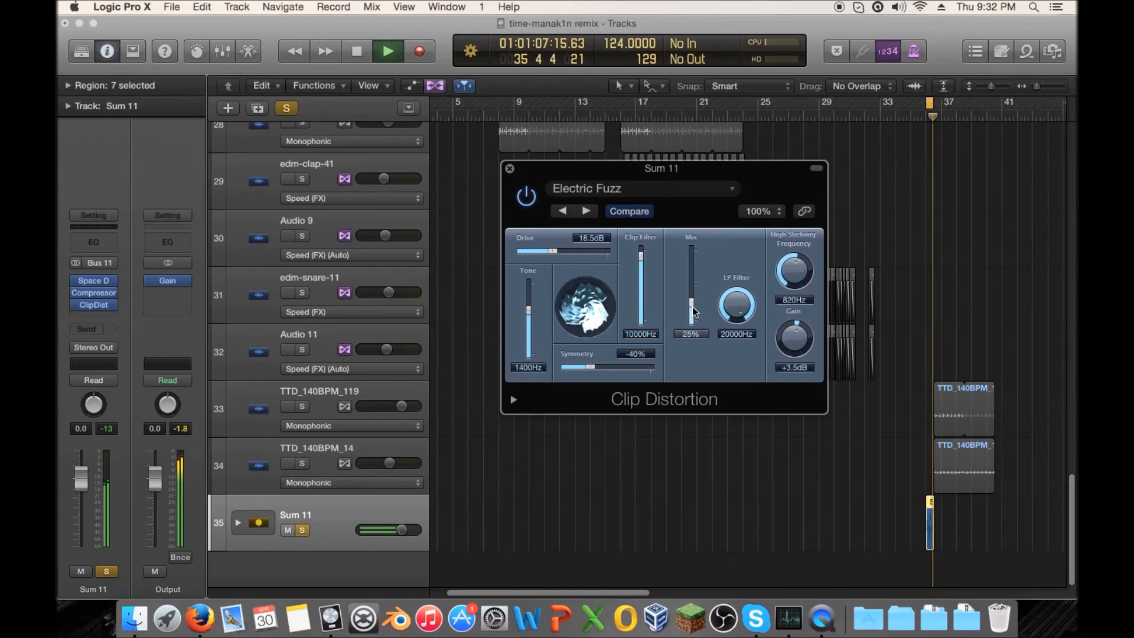
Step: Close Clip Distortion, unsolo Sum 11, and play the full mix from bar 32 past the Sum 11 region
click(510, 169)
click(865, 115)
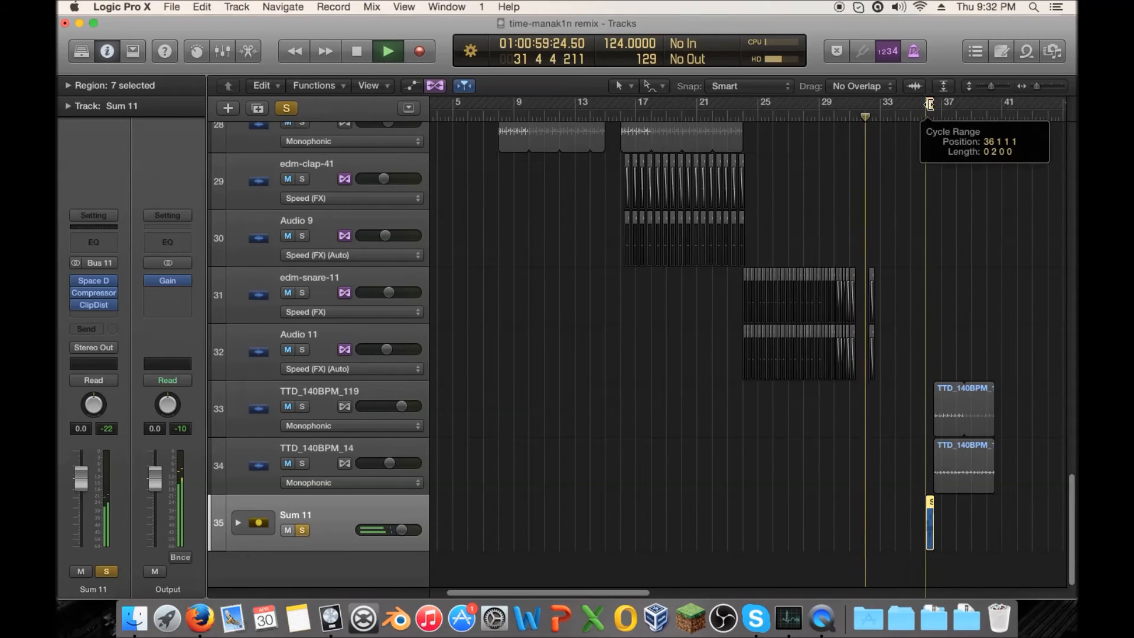
click(300, 529)
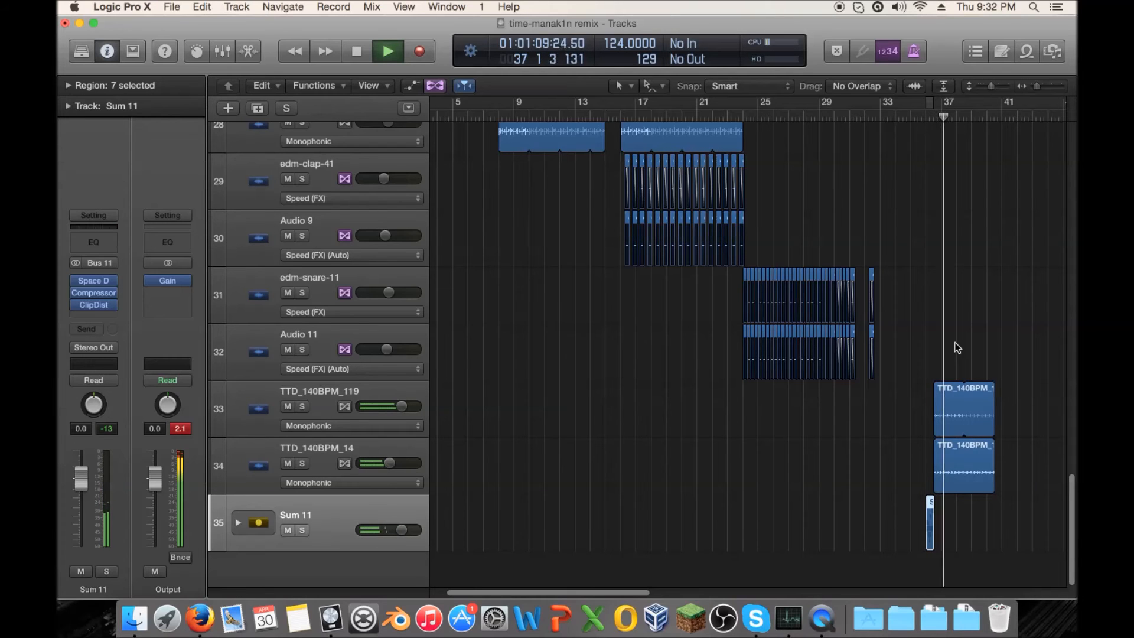
key(space)
Step: Move the second Analog Saw Init region on track 2 earlier so it starts at bar 36, beat 3
scroll(923, 371, up, 4)
scroll(923, 371, up, 20)
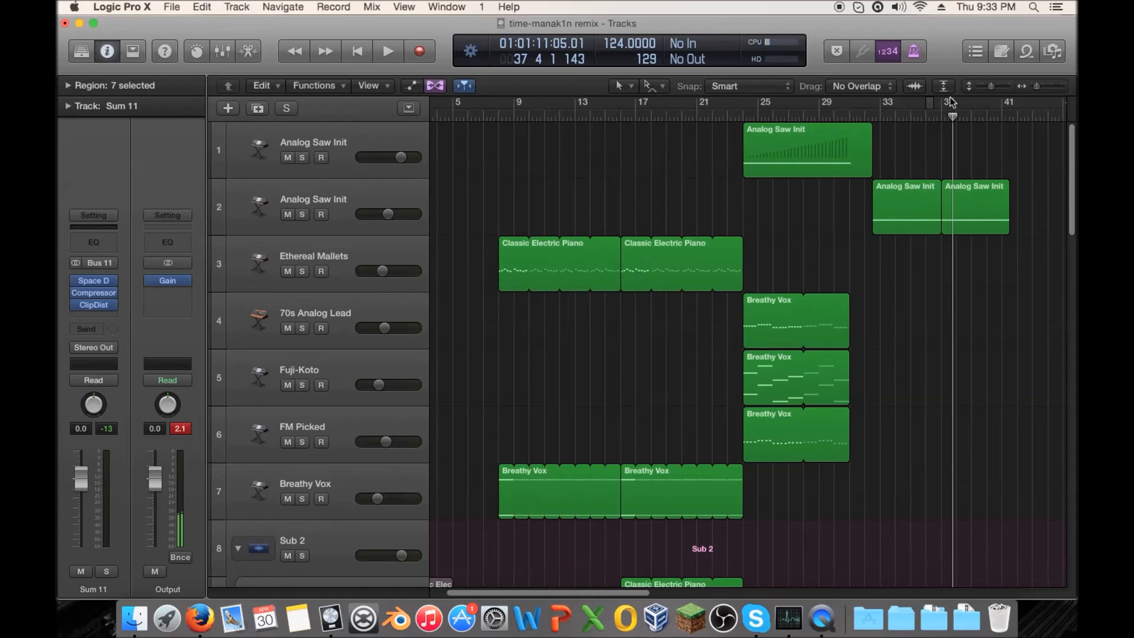
click(929, 119)
drag(951, 197, 945, 210)
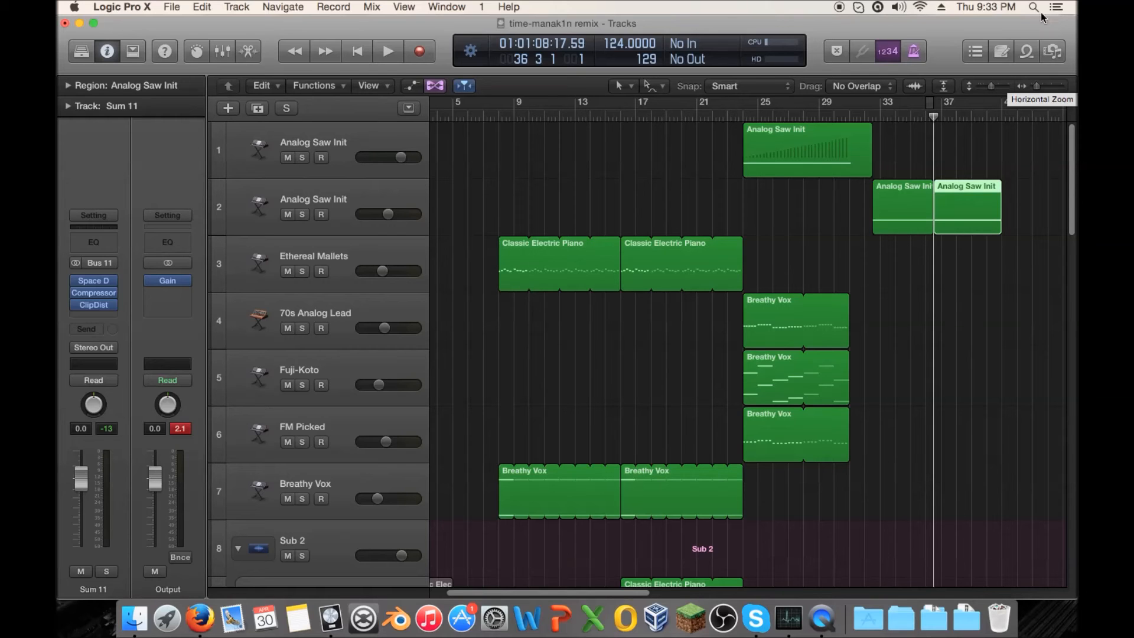
Step: Play the full arrangement from bar 6 through the end of the drop and stop near bar 40
click(470, 115)
key(space)
scroll(545, 207, down, 10)
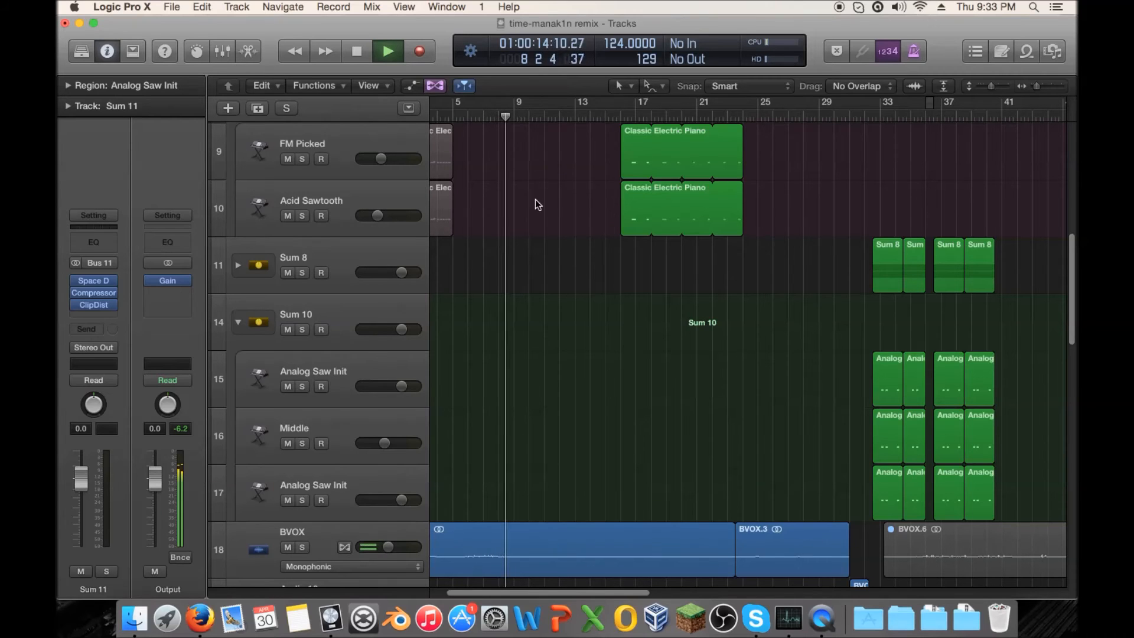
scroll(570, 199, down, 3)
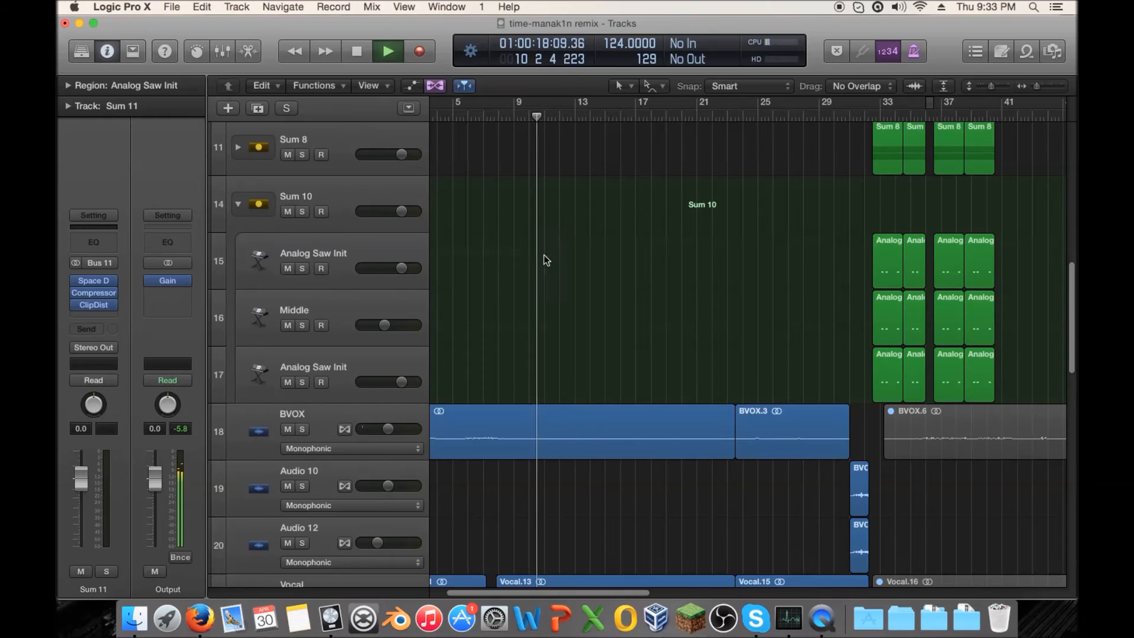
scroll(605, 234, down, 2)
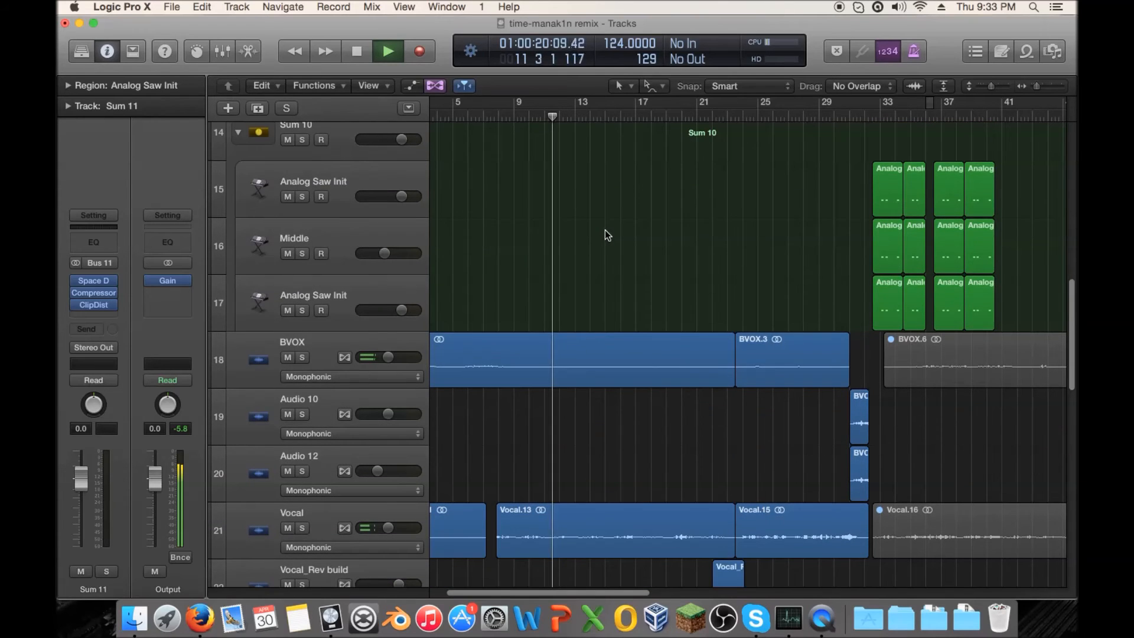
scroll(601, 214, up, 5)
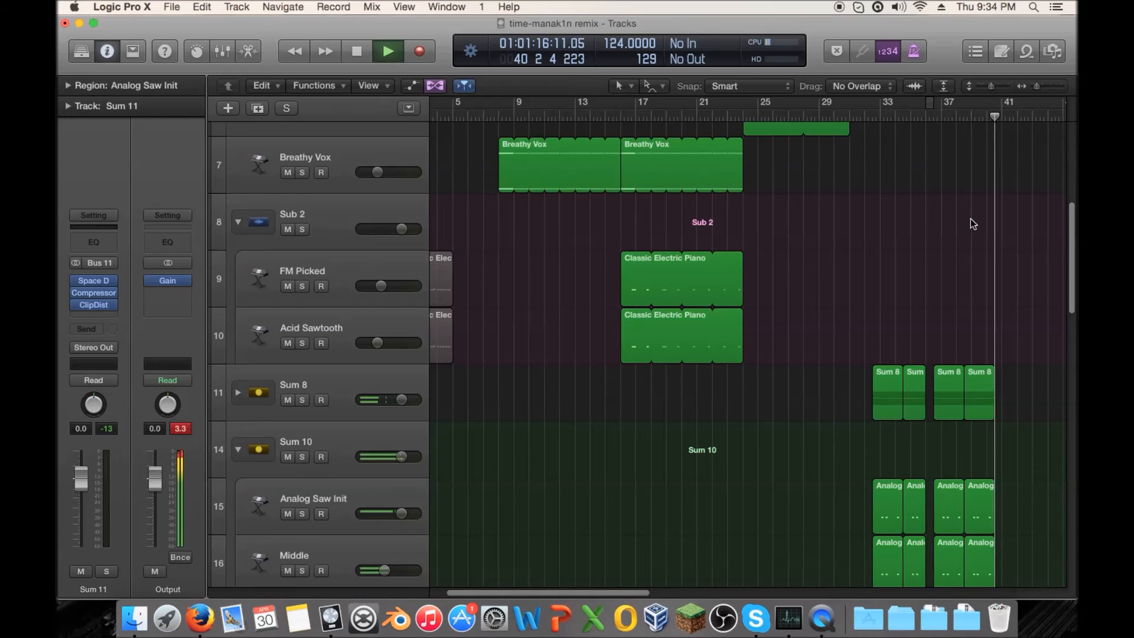
key(space)
Step: Replay the start of the drop from about bar 33 and stop playback
scroll(808, 202, up, 6)
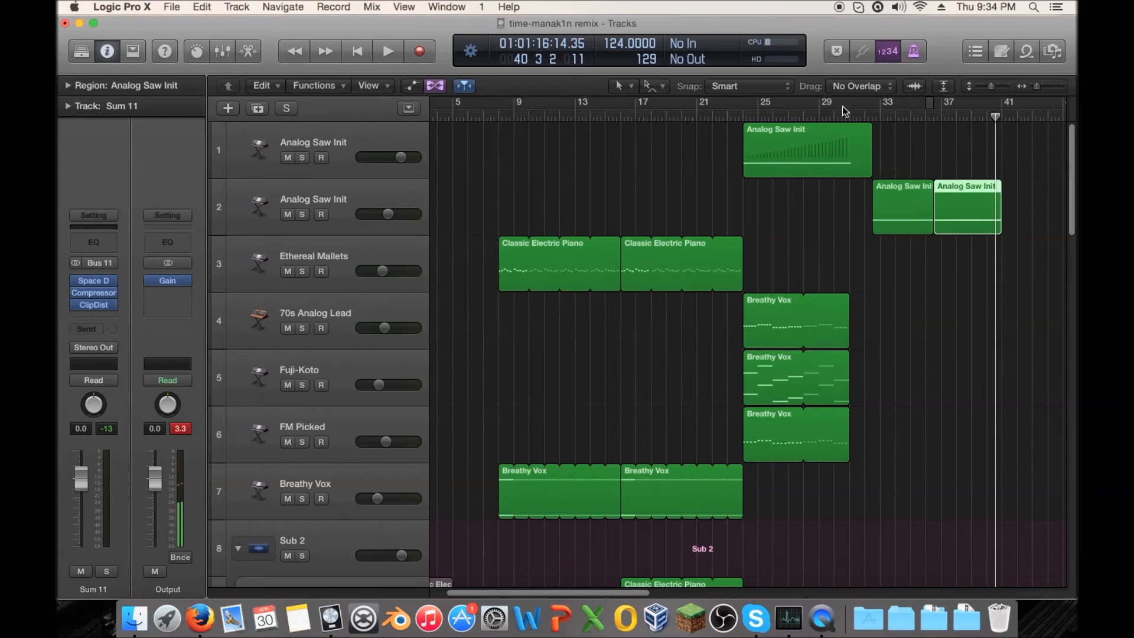
scroll(930, 156, down, 10)
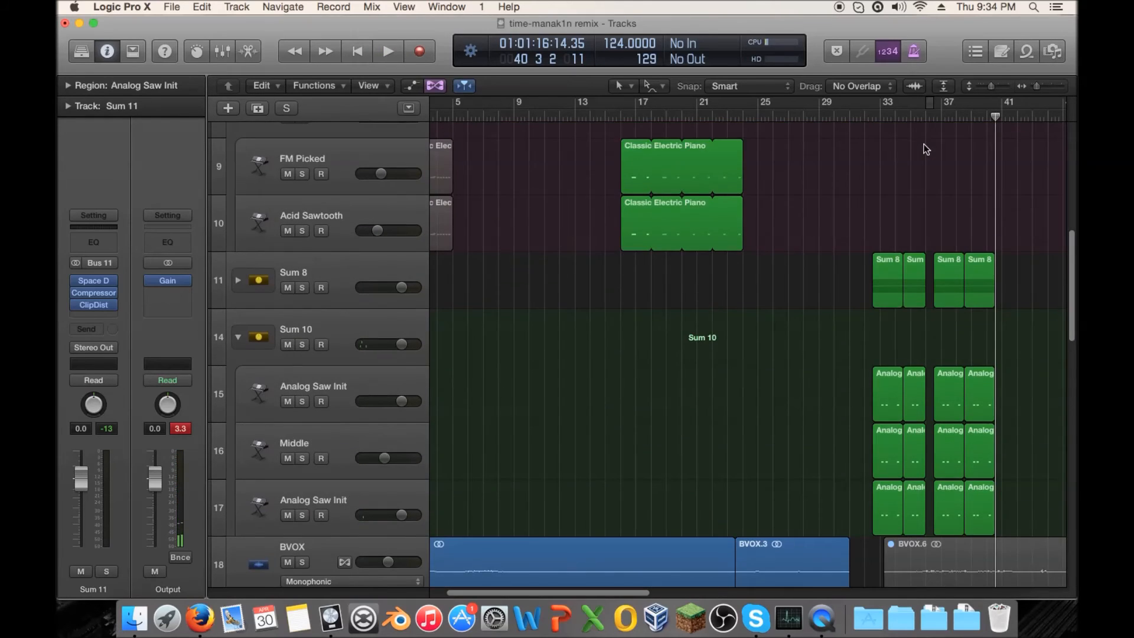
scroll(926, 148, down, 1)
scroll(855, 331, up, 13)
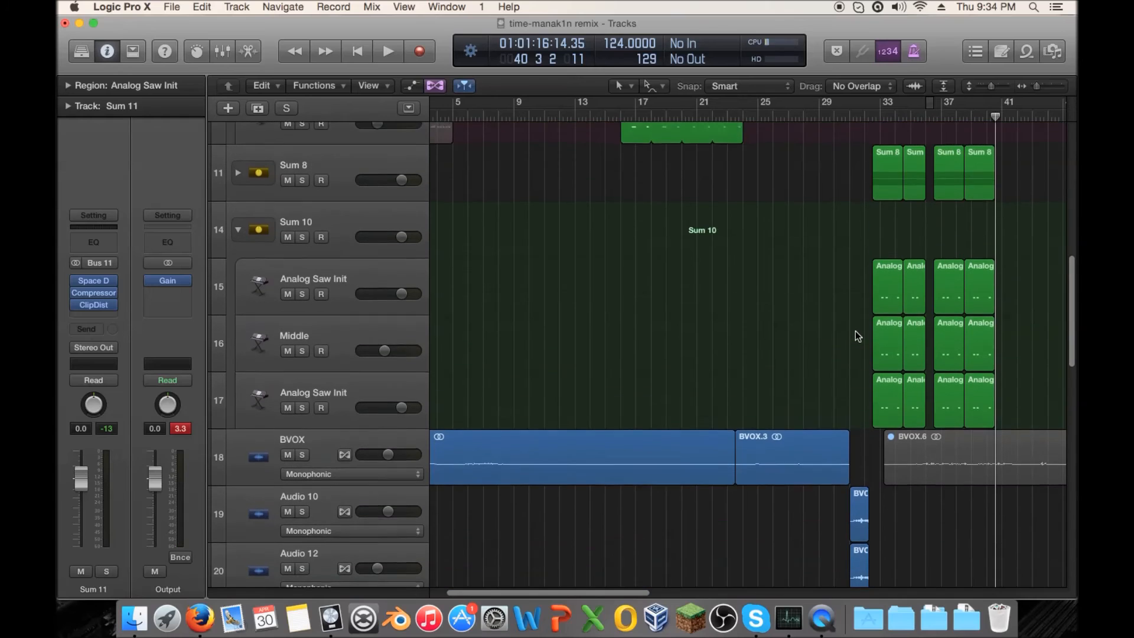
click(886, 118)
key(space)
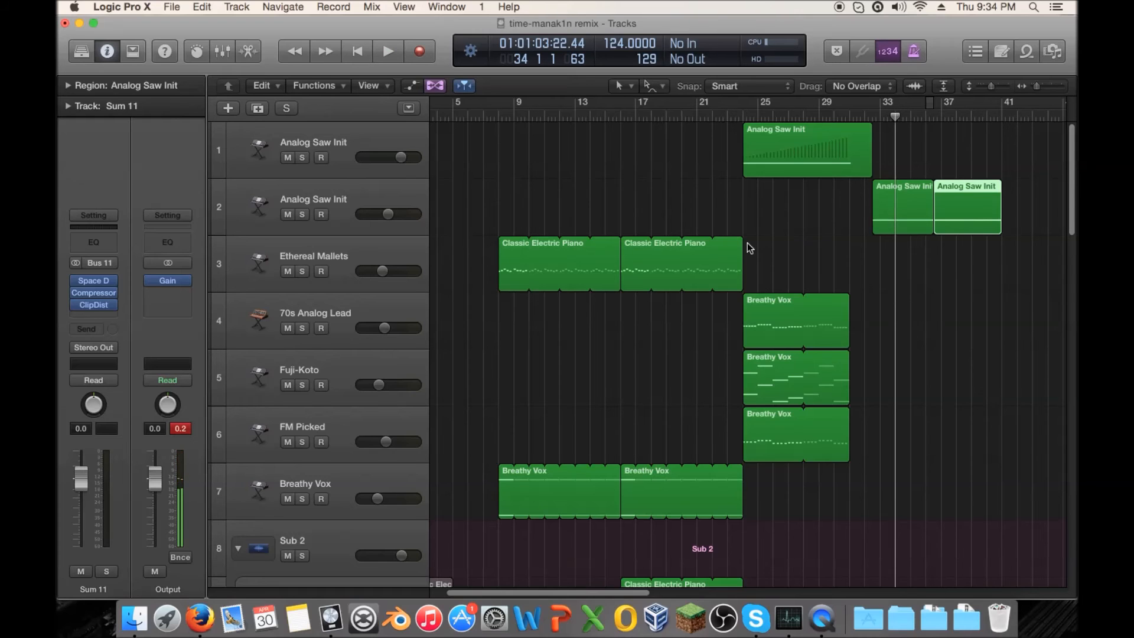
Step: Play the mix from around bar 11 and solo the Vocal track
scroll(747, 246, down, 12)
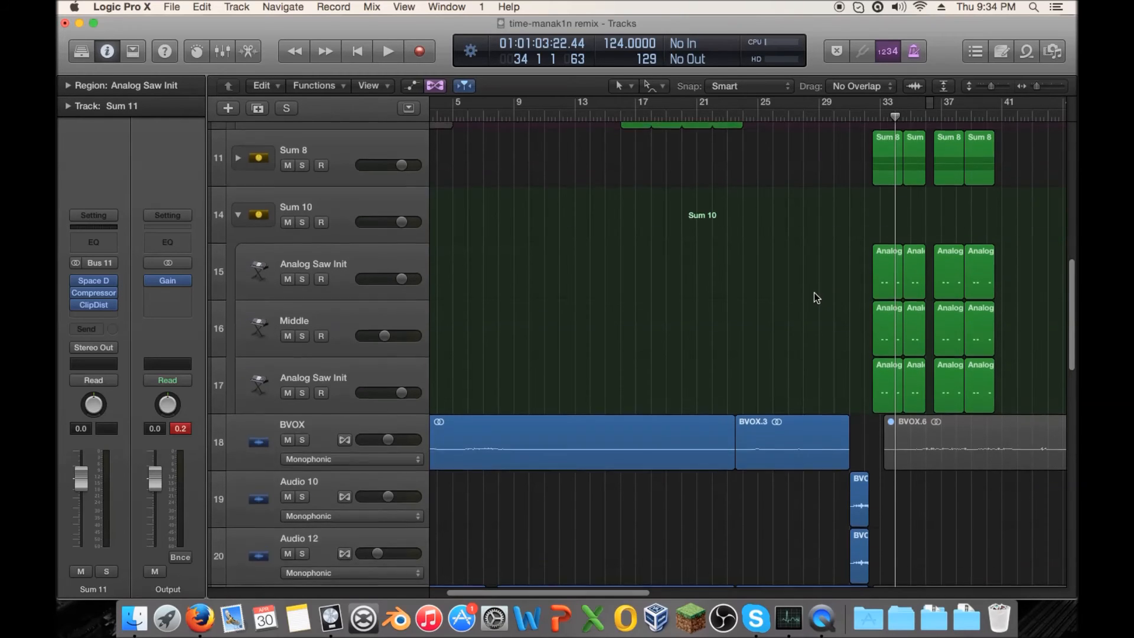
scroll(815, 292, up, 12)
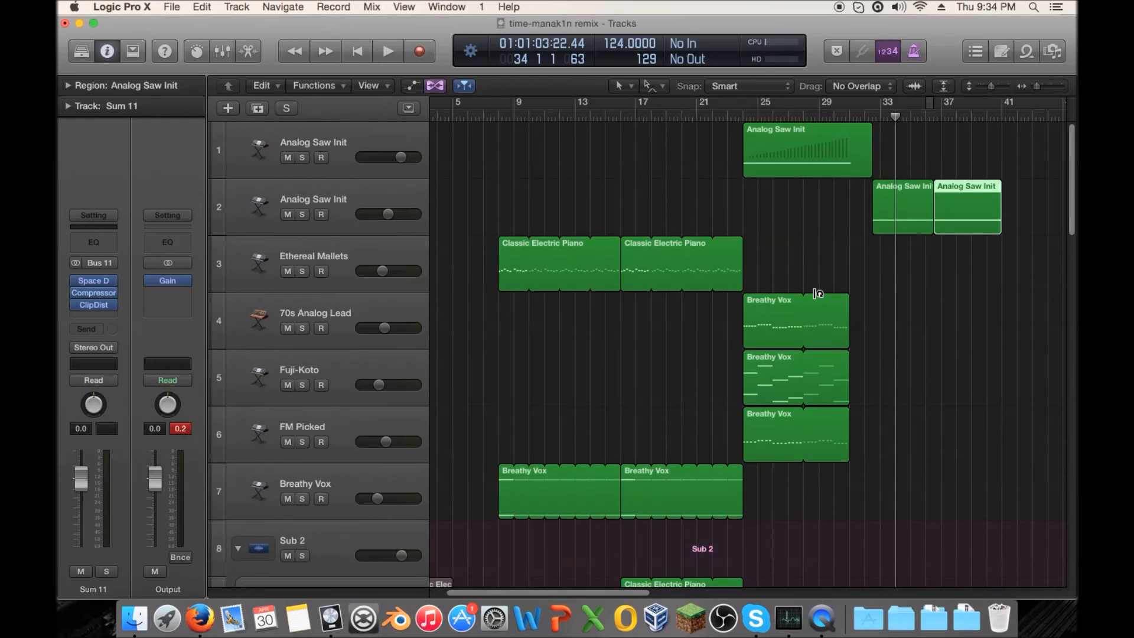
scroll(817, 292, down, 8)
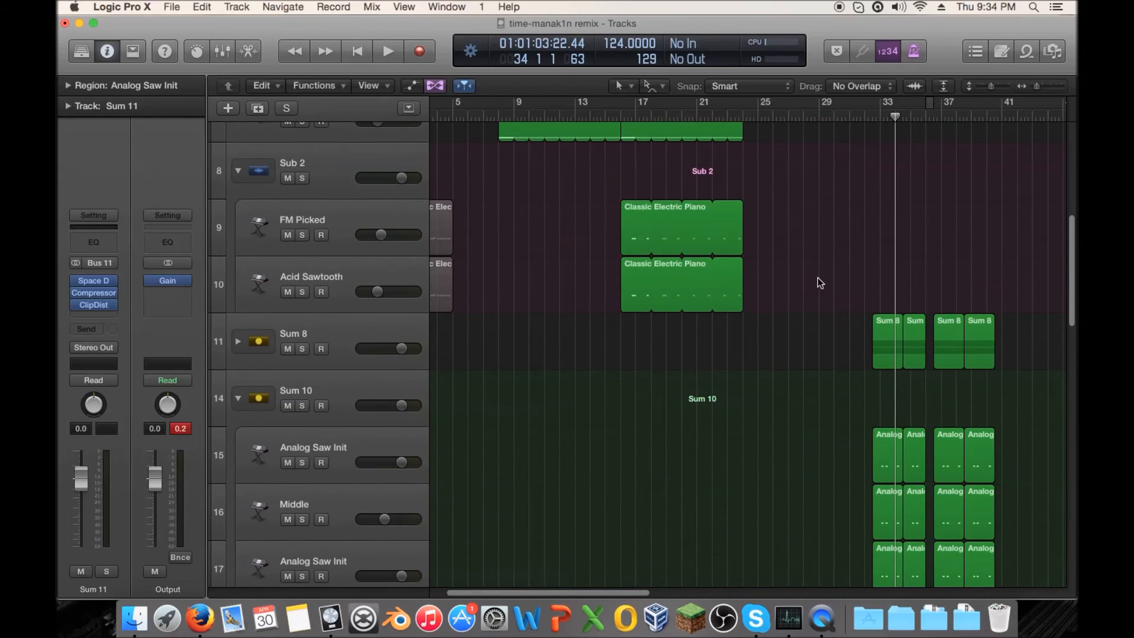
scroll(817, 282, down, 4)
scroll(818, 277, down, 8)
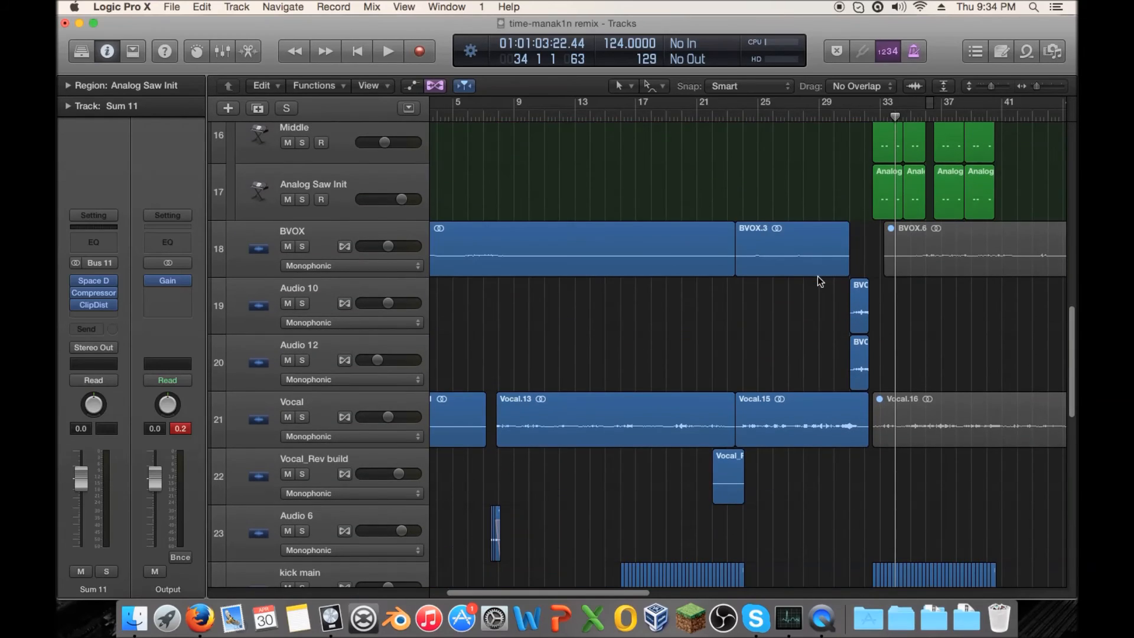
scroll(817, 275, up, 4)
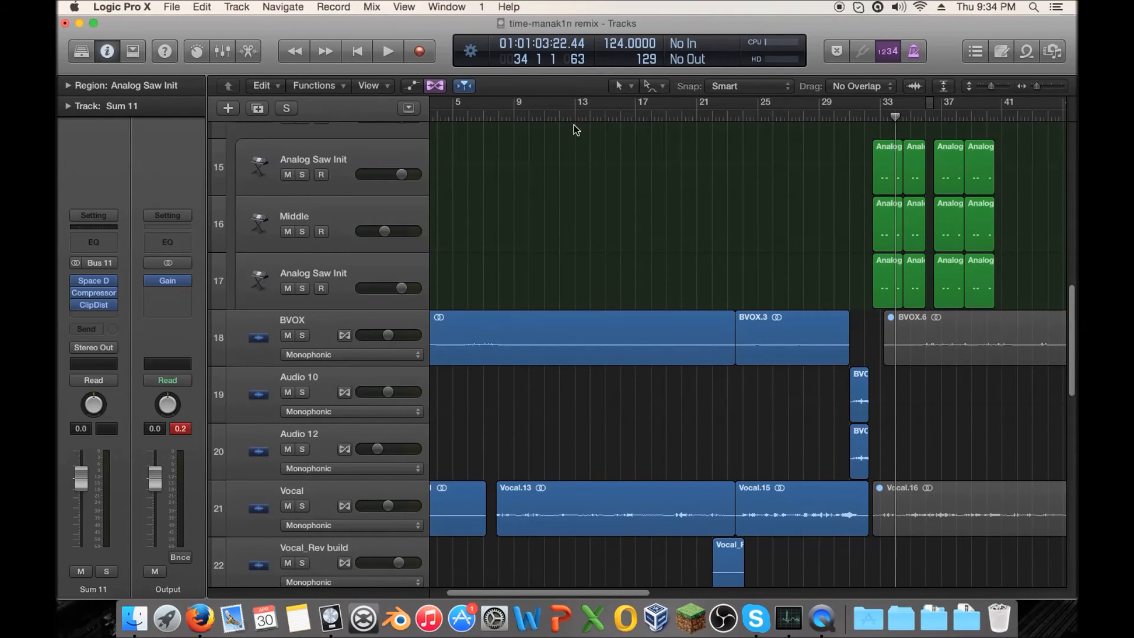
double_click(548, 117)
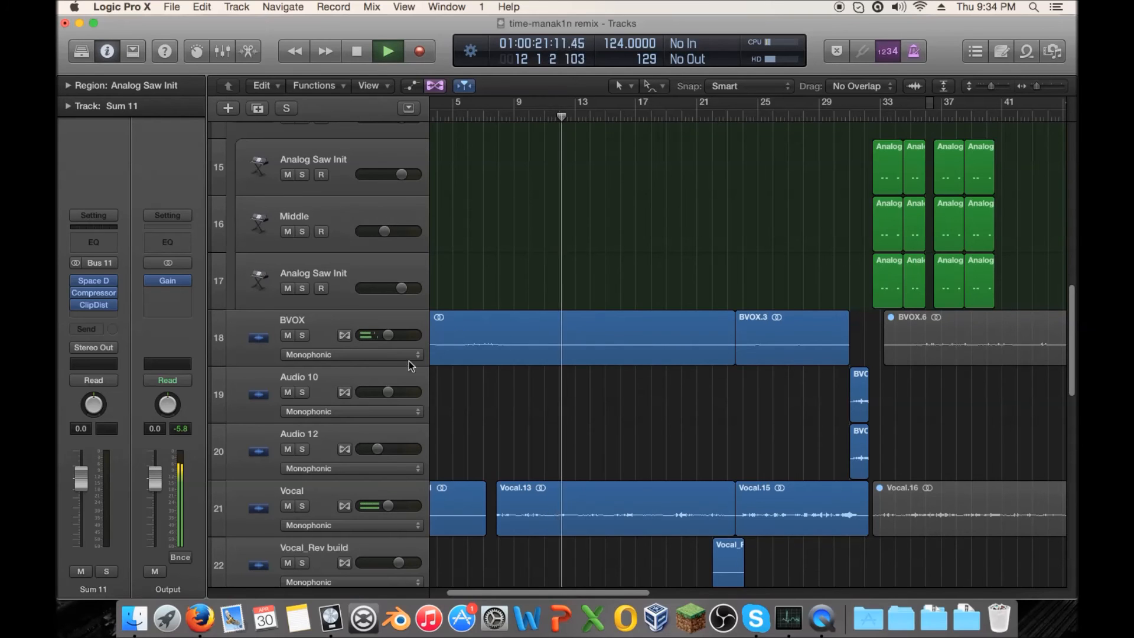
scroll(402, 342, down, 1)
scroll(355, 392, down, 2)
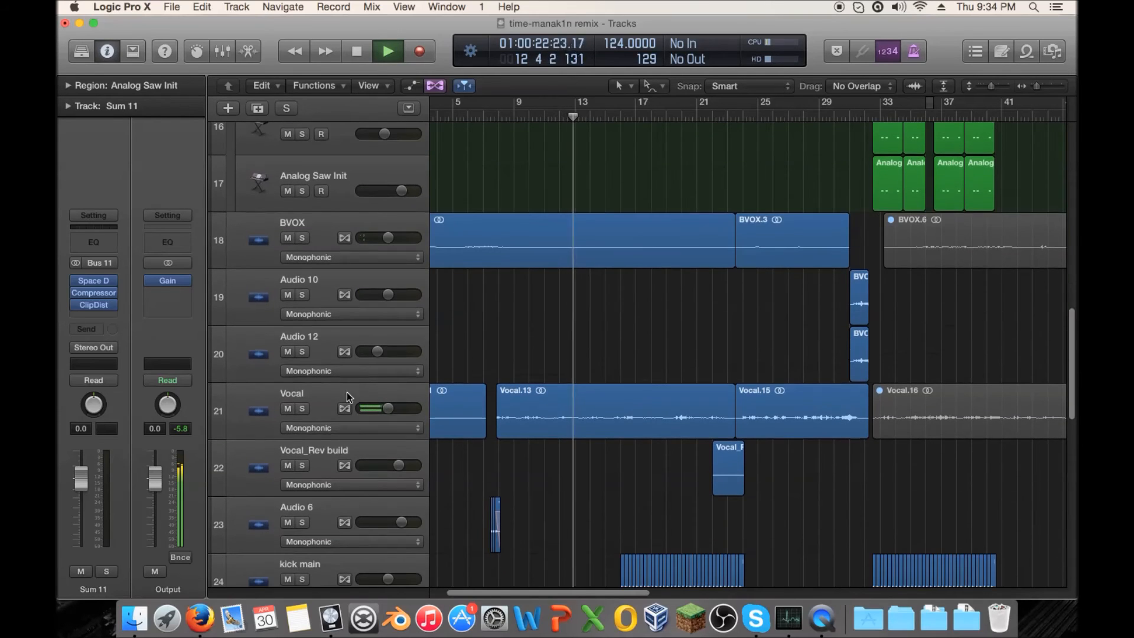
click(302, 407)
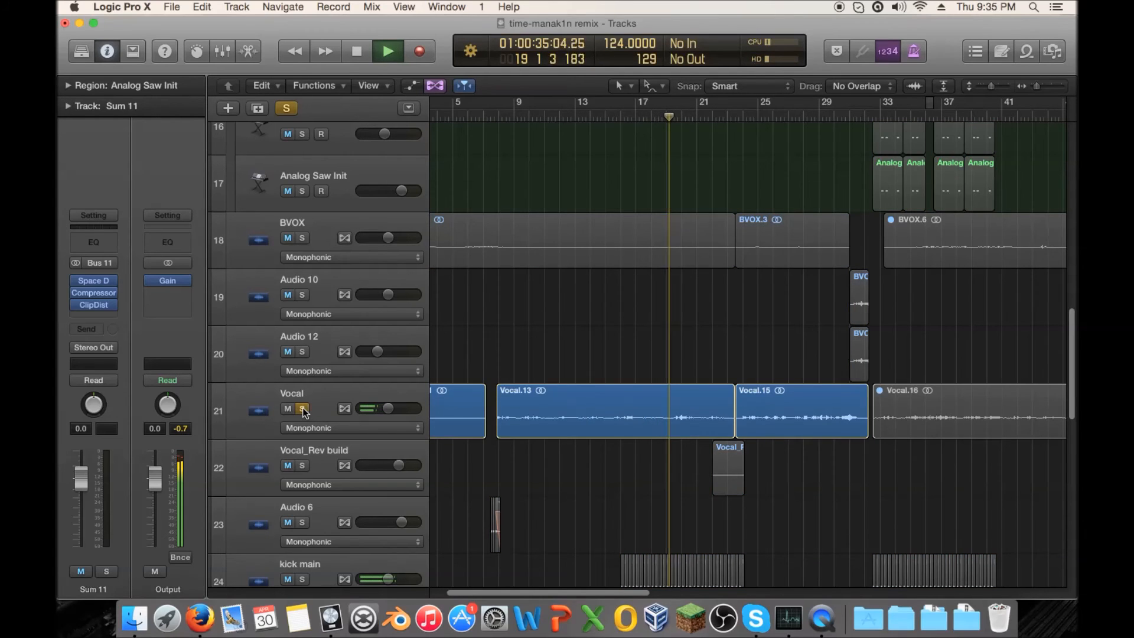
Step: Select the Vocal track, stop playback, and insert a stereo Overdrive before Space Designer on its channel strip
click(326, 388)
key(space)
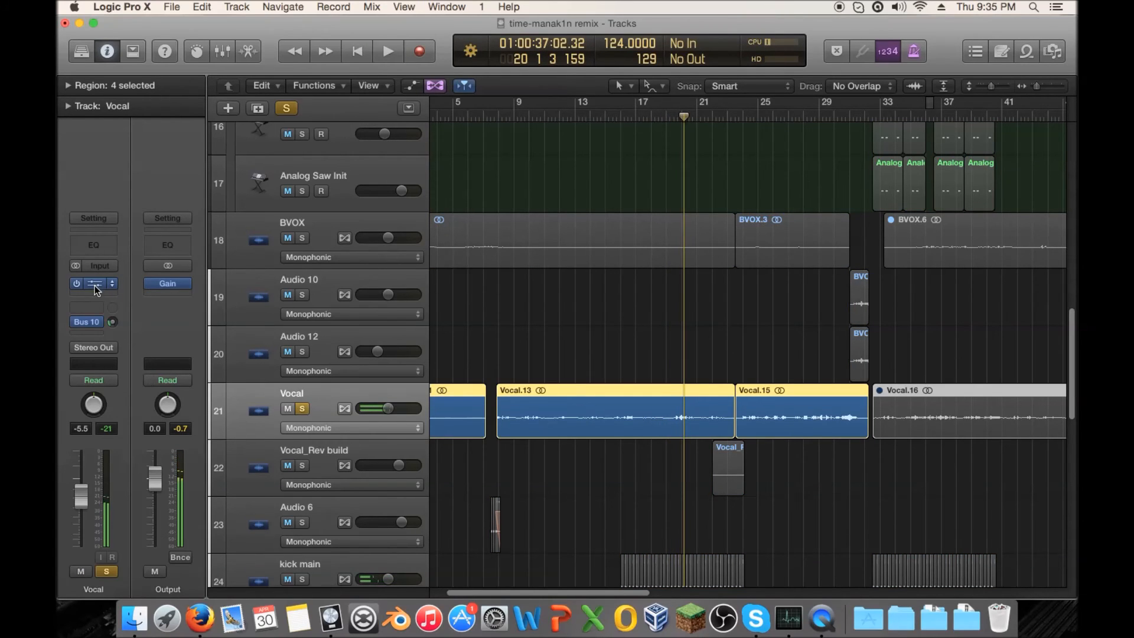
click(103, 280)
mouse_move(197, 456)
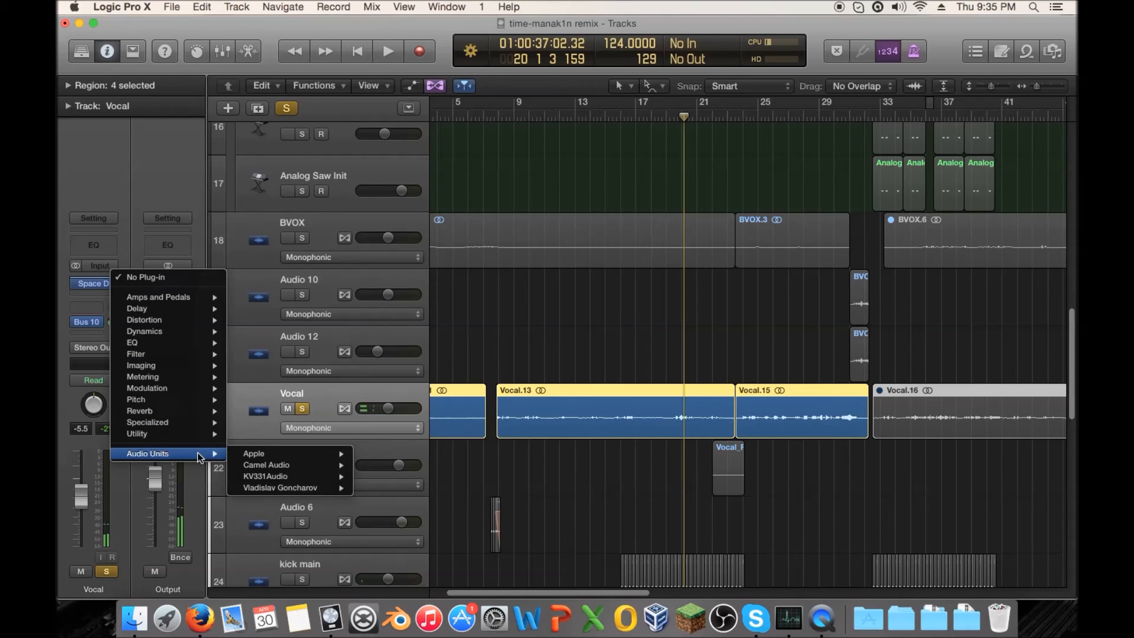
mouse_move(211, 324)
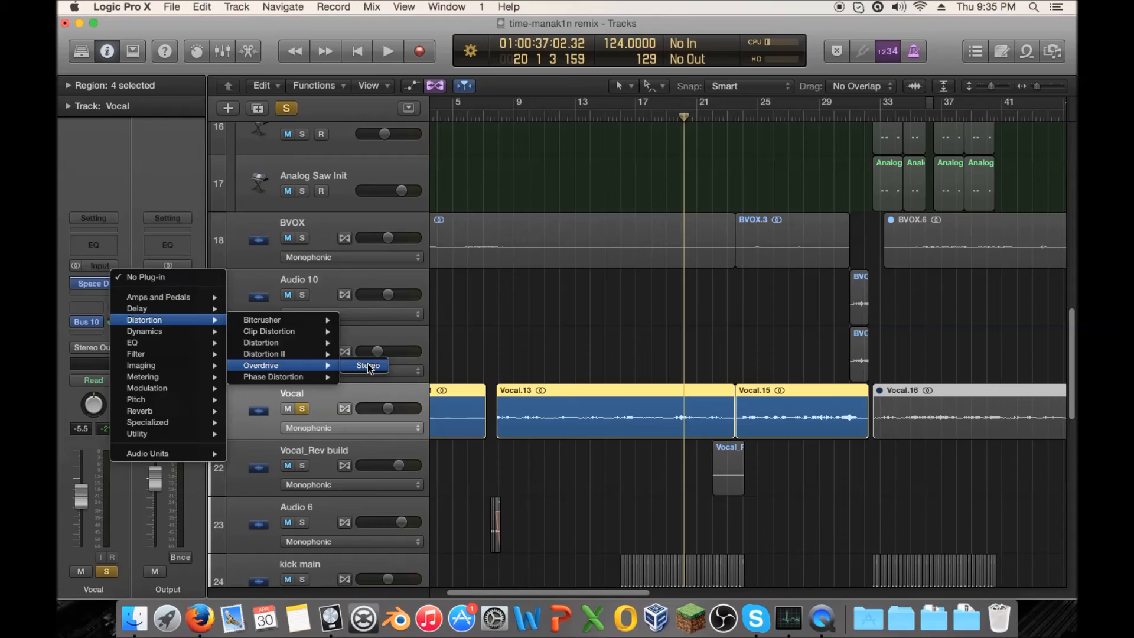
click(368, 366)
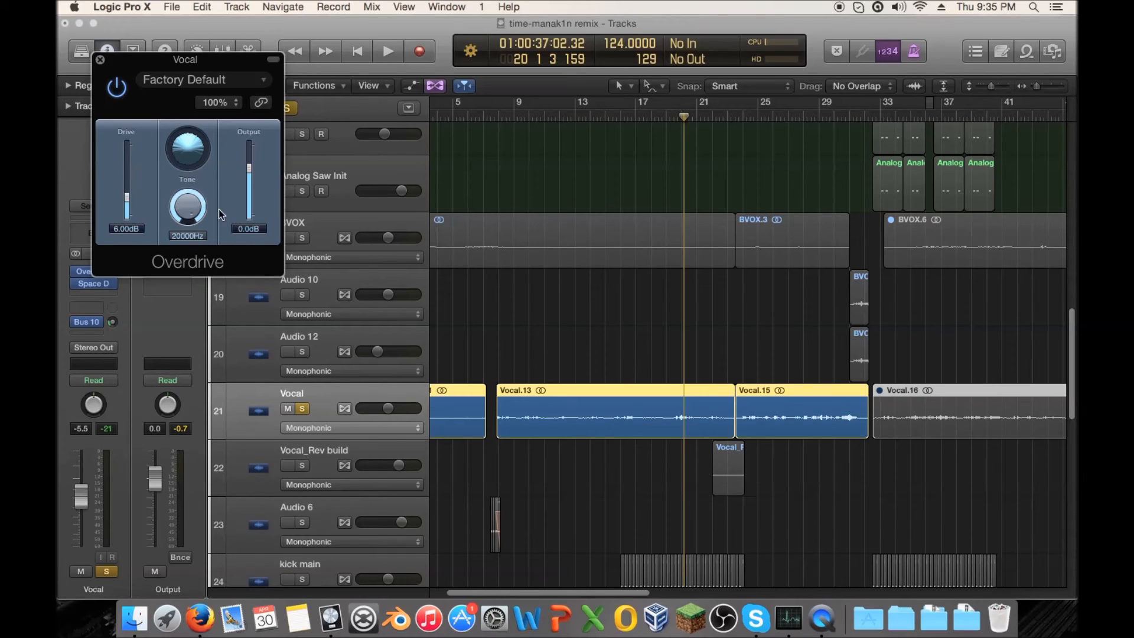
Step: Play the soloed vocal from bar 13 and lower Overdrive's Output to -6.0 dB
double_click(580, 122)
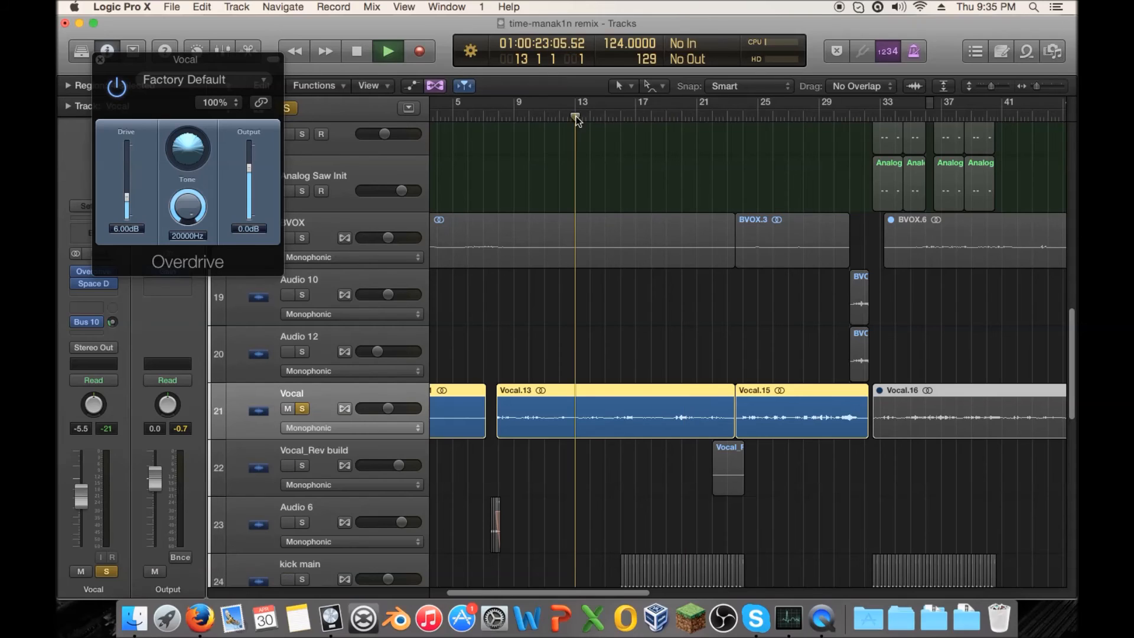
drag(250, 171, 249, 185)
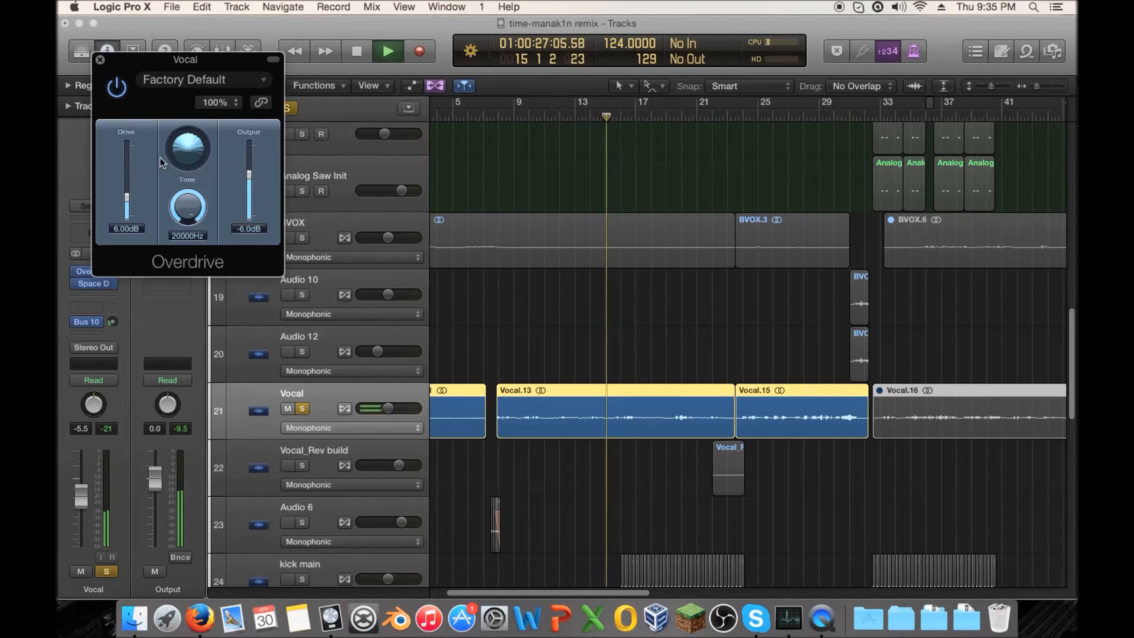
Step: Compare the soloed vocal with Overdrive bypassed and active during playback, leaving the effect enabled, and stop playback
click(110, 87)
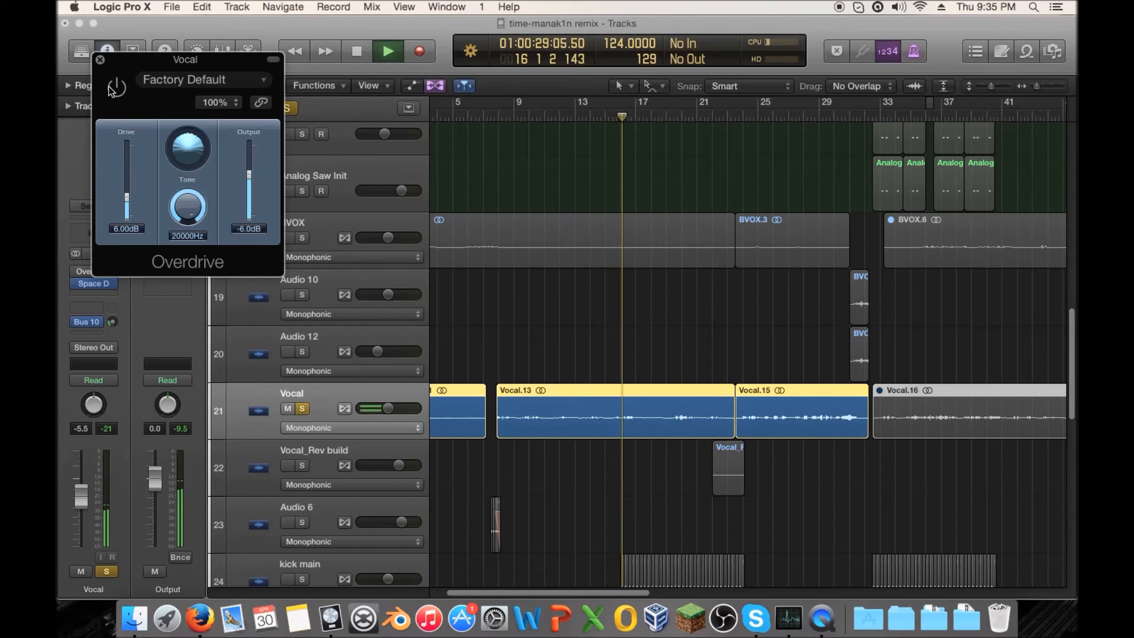
click(111, 87)
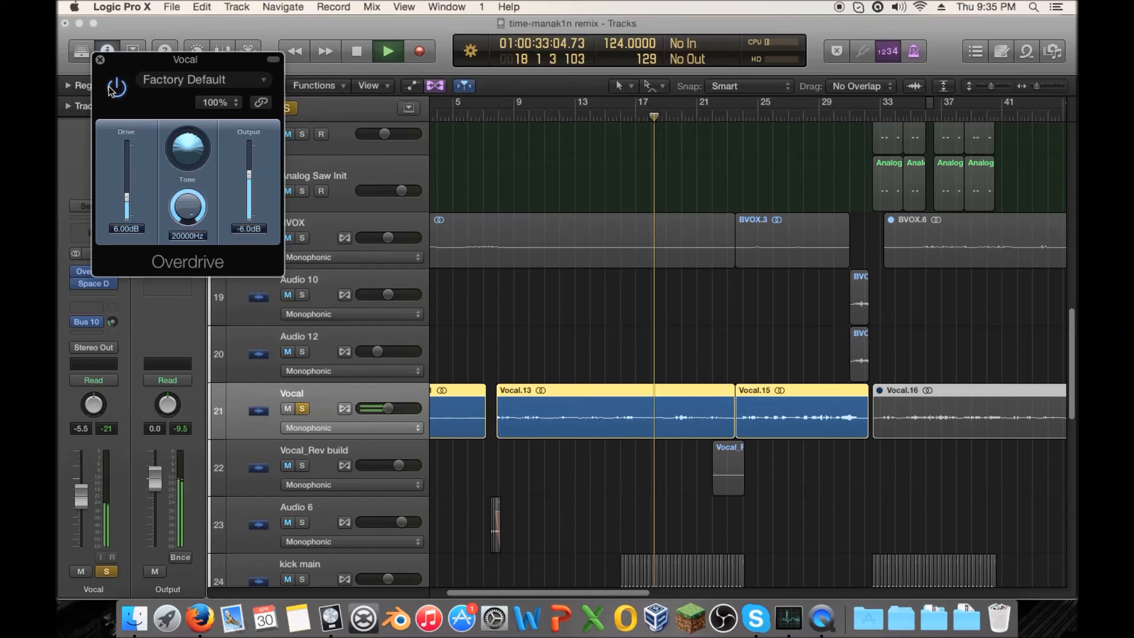
click(111, 88)
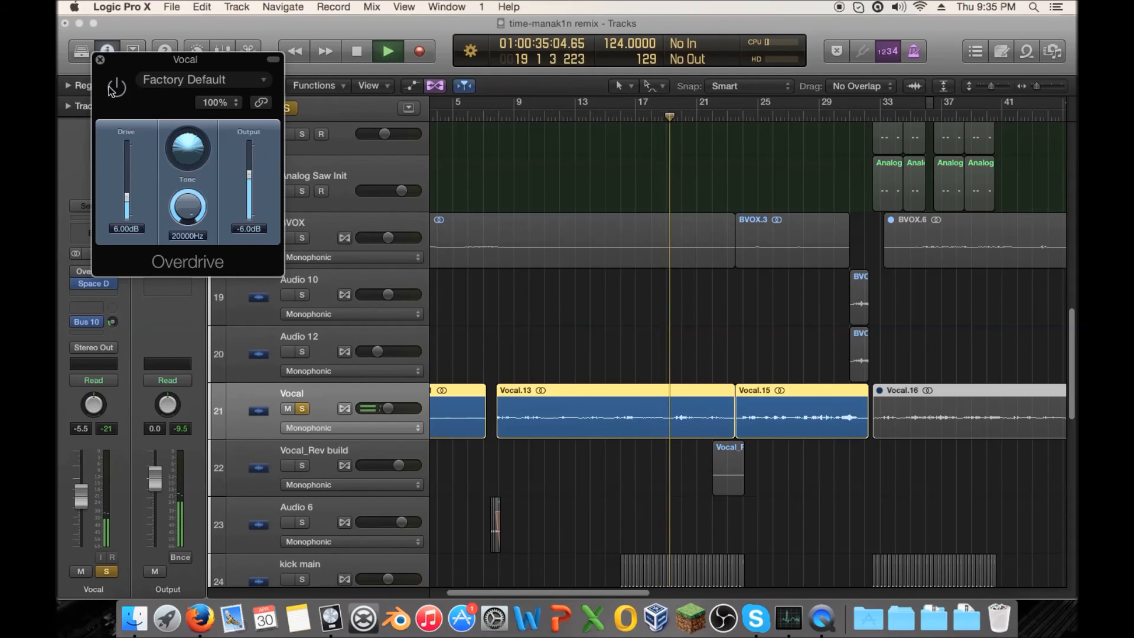
click(111, 88)
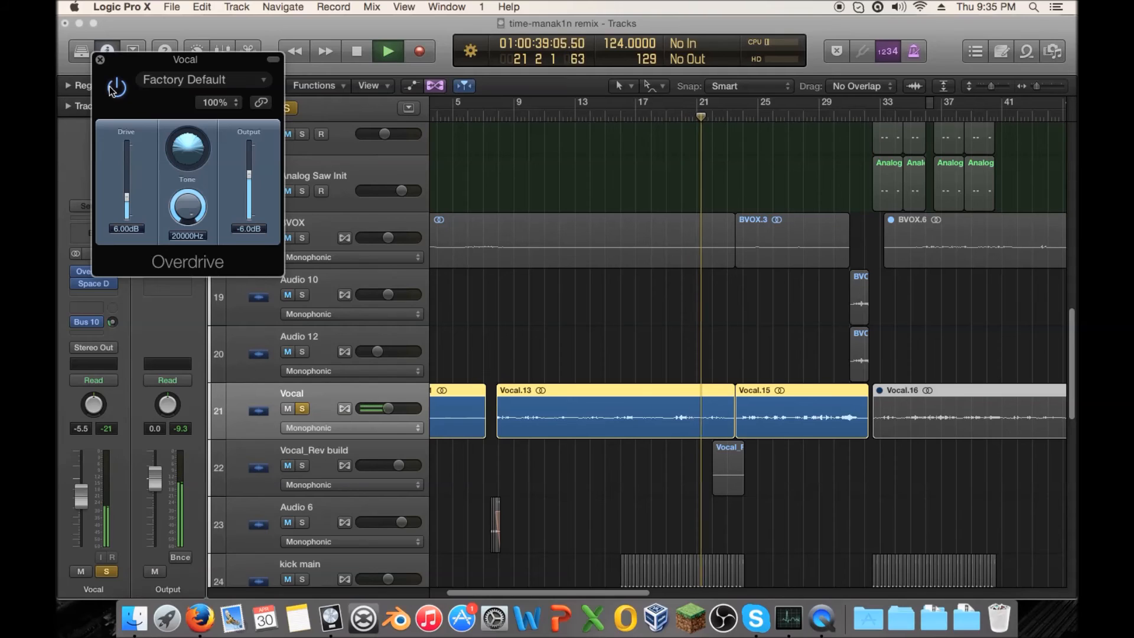
key(space)
Step: Play from about bar 17, unsolo the Vocal track, and lower Overdrive's Output to -7.5 dB against the full mix
double_click(630, 116)
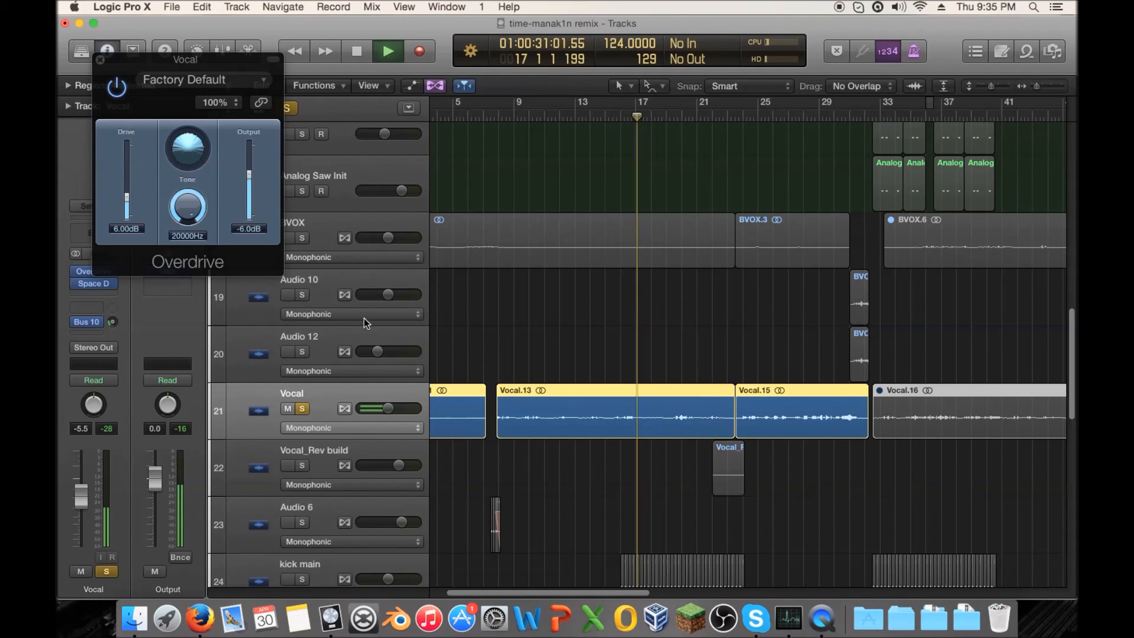
click(302, 408)
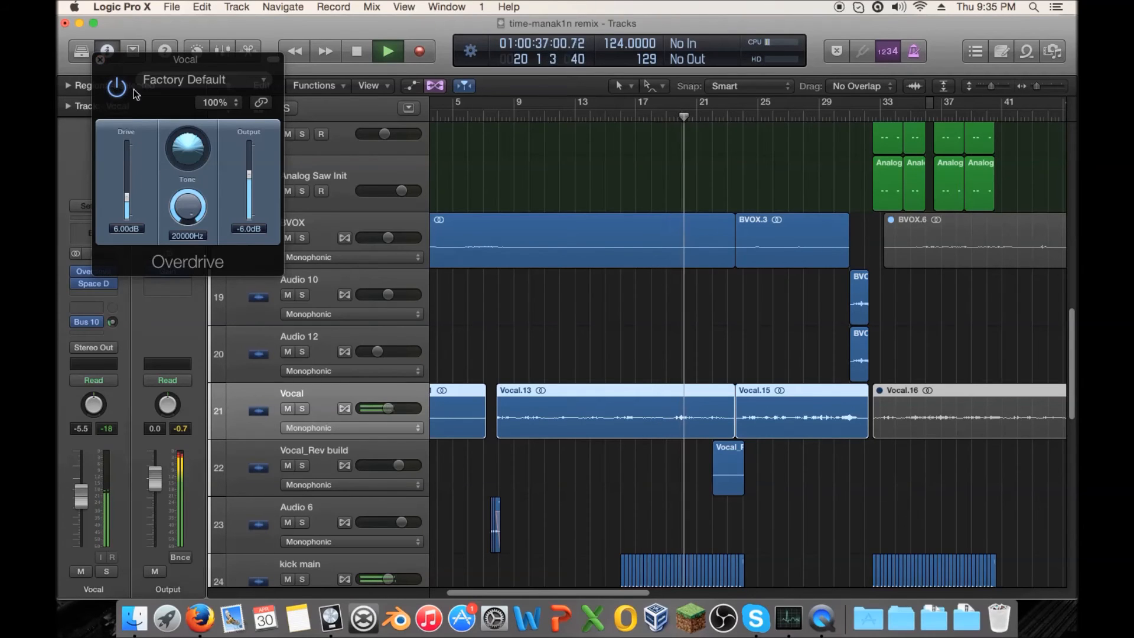
drag(248, 173, 249, 176)
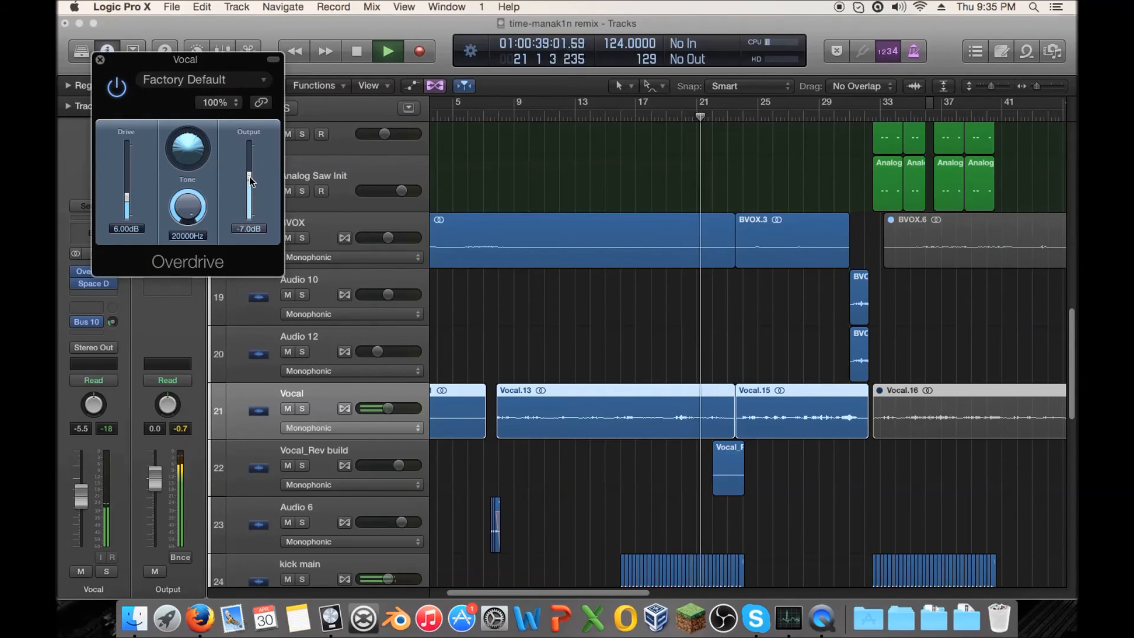
drag(249, 178, 249, 179)
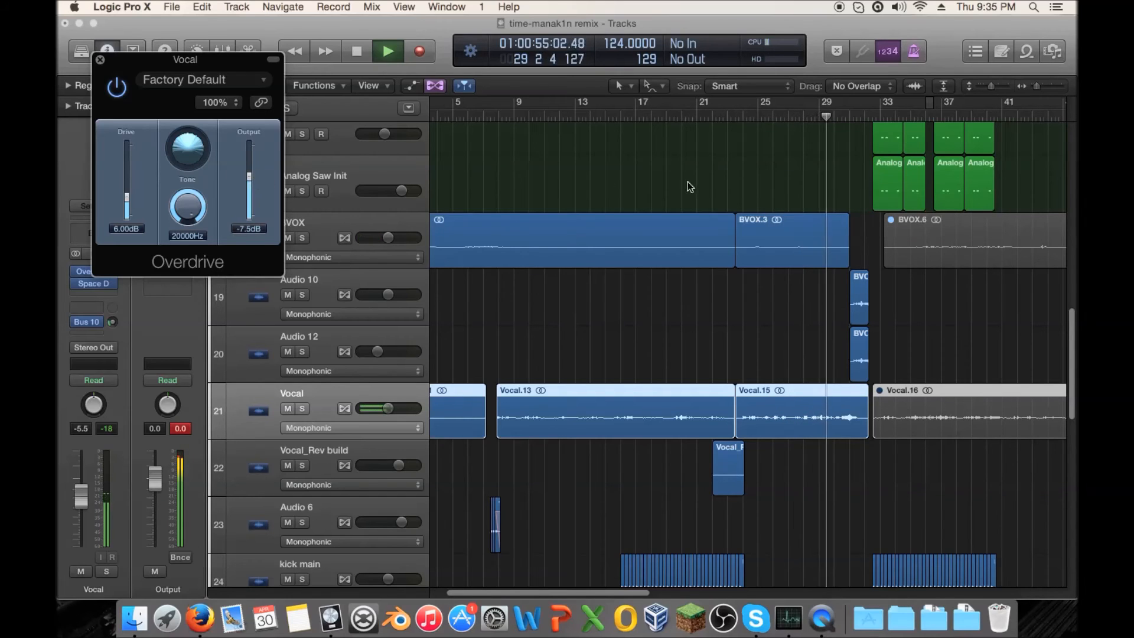
Step: Select the 70s Analog Lead, Fuji-Koto and FM Picked tracks and lower their volumes together slightly
scroll(685, 182, up, 15)
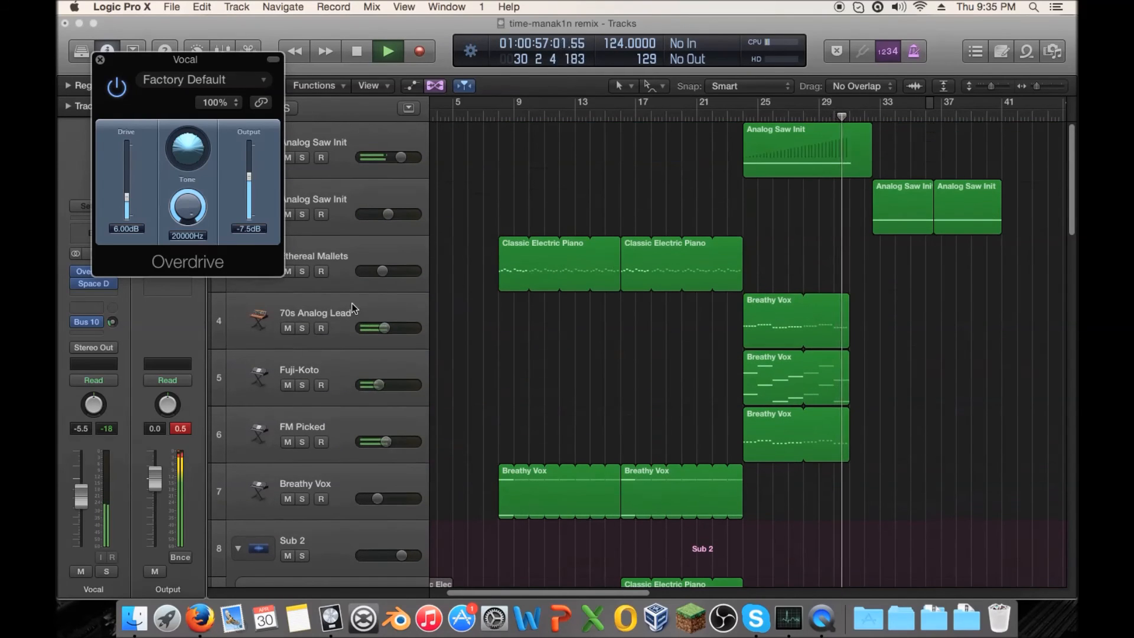
click(339, 337)
shift+click(341, 425)
drag(385, 341, 381, 341)
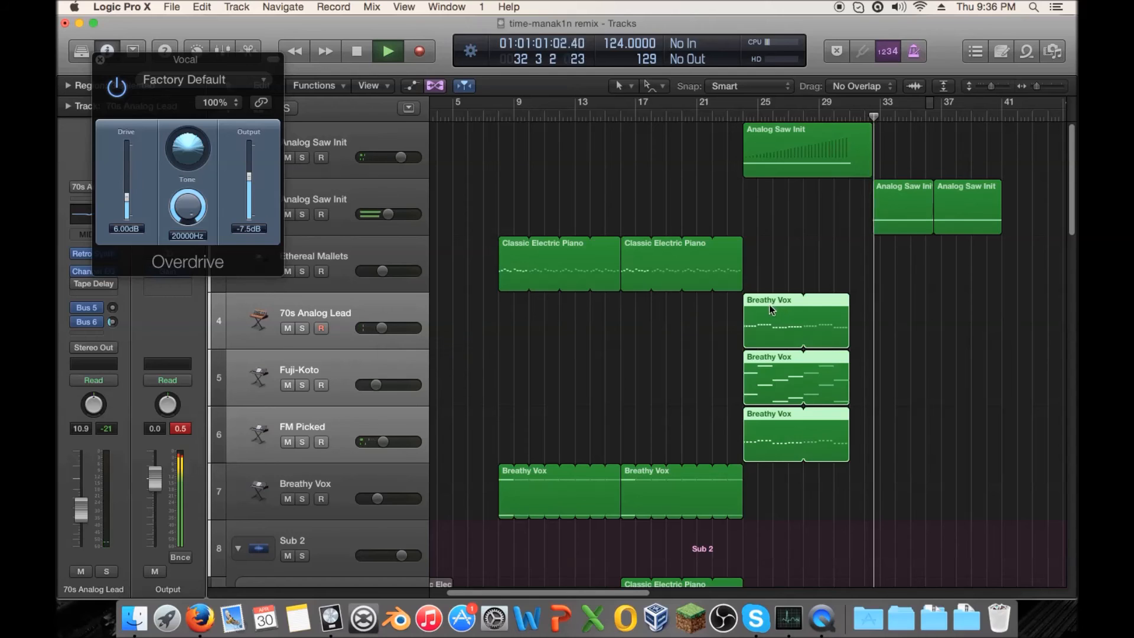
Step: Close the Overdrive window, stop playback, and place the playhead at bar 13
scroll(785, 292, down, 9)
scroll(788, 283, down, 10)
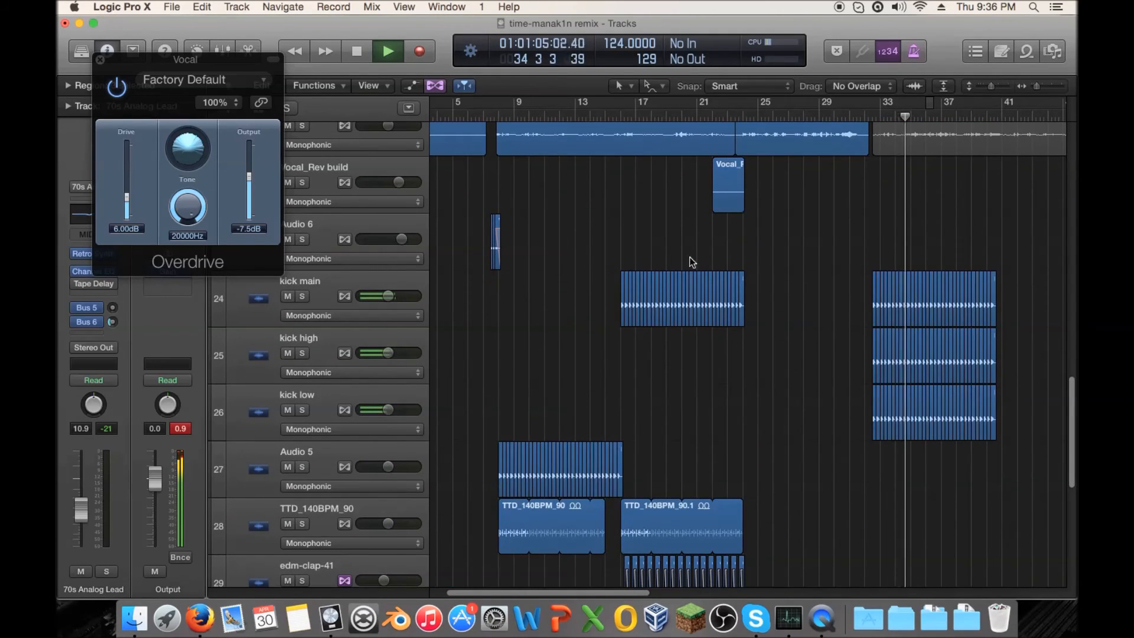
click(100, 60)
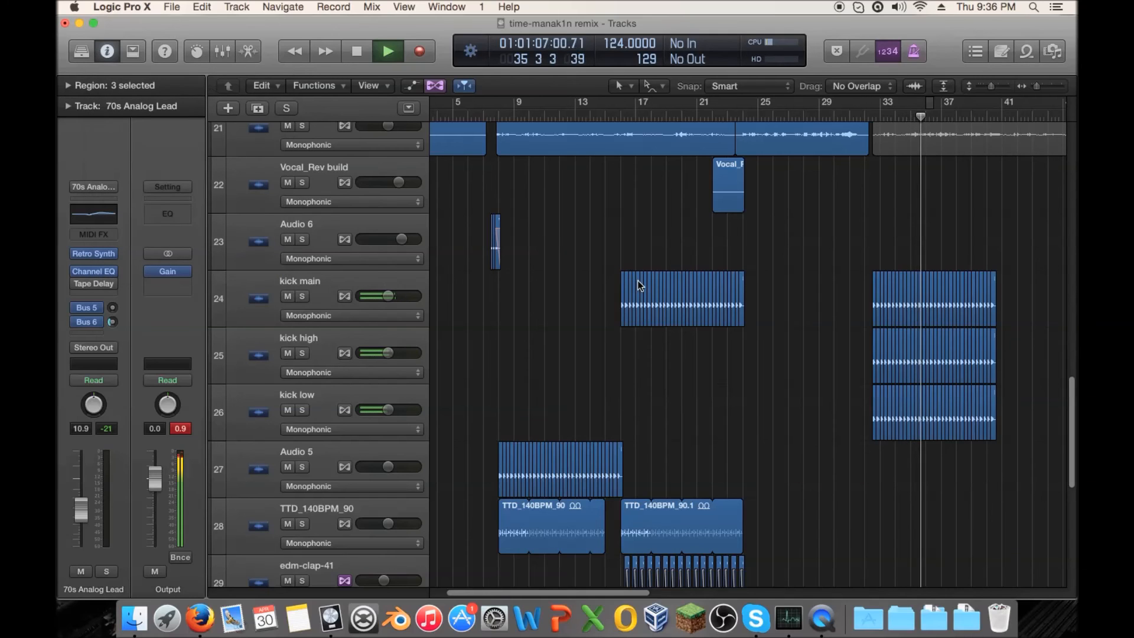
key(space)
scroll(770, 296, up, 6)
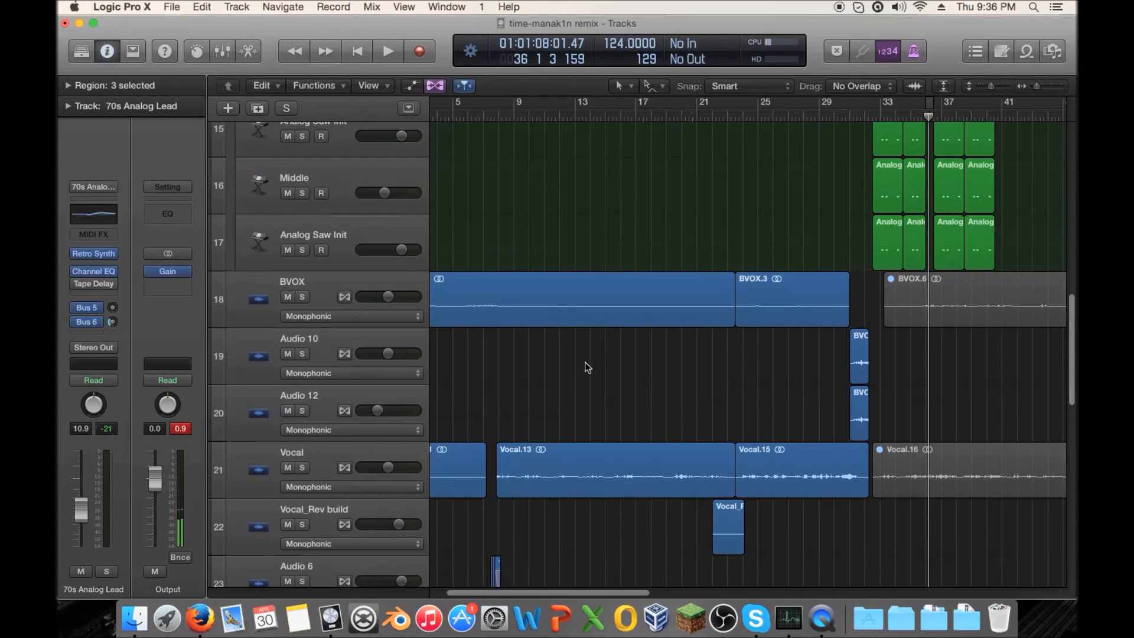
click(572, 114)
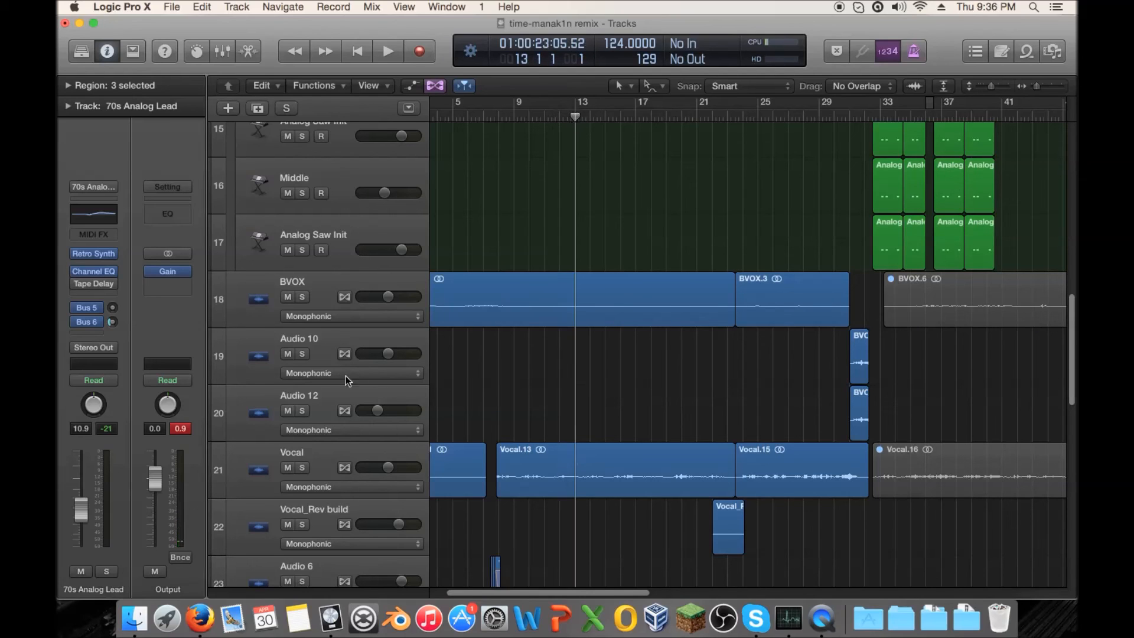
Step: Select the Vocal track and clear its region selection in the arrangement
click(248, 456)
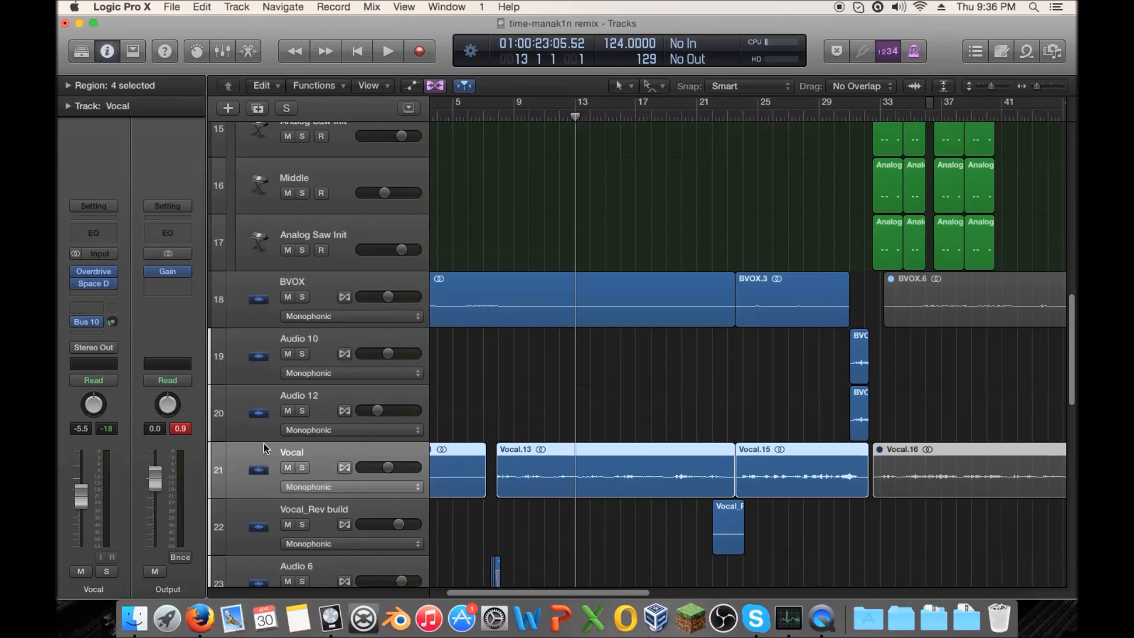
click(609, 377)
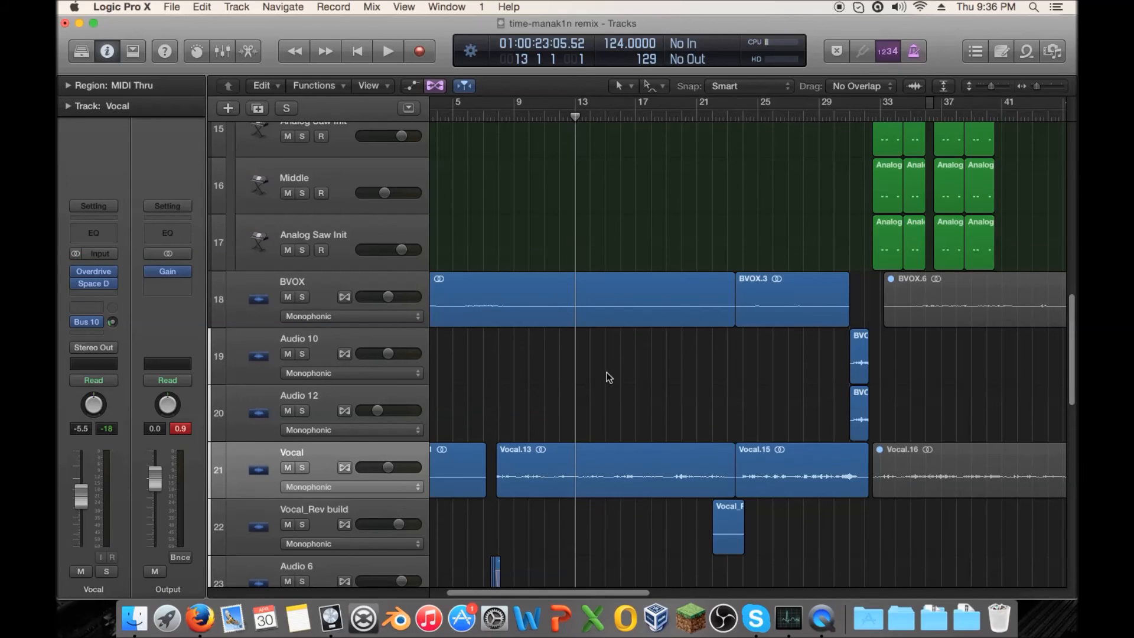
click(336, 453)
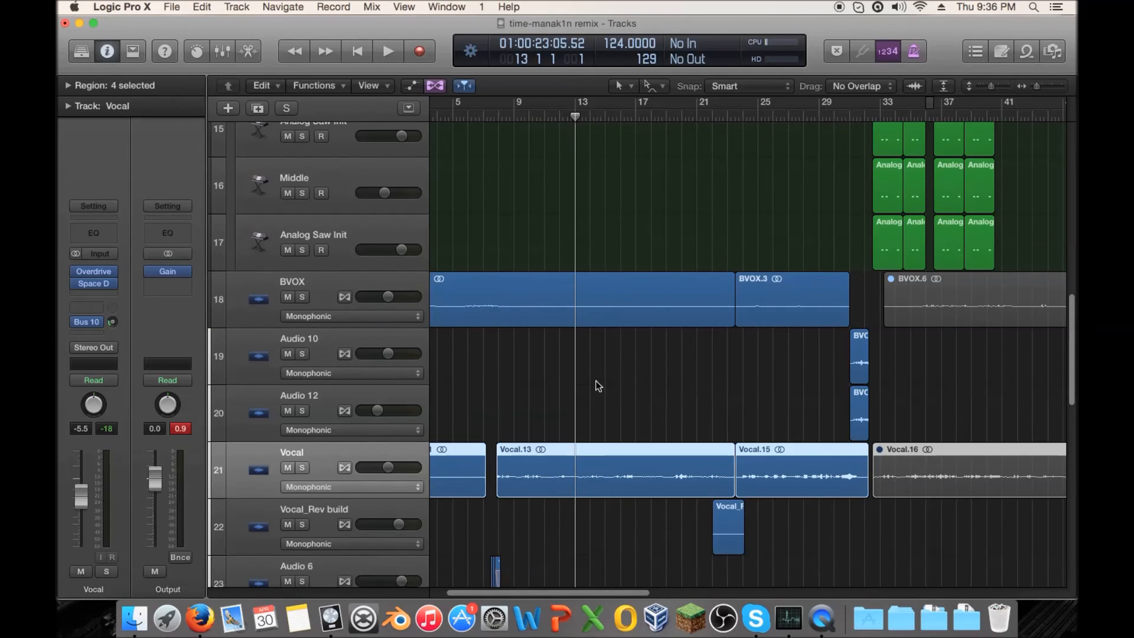
click(487, 421)
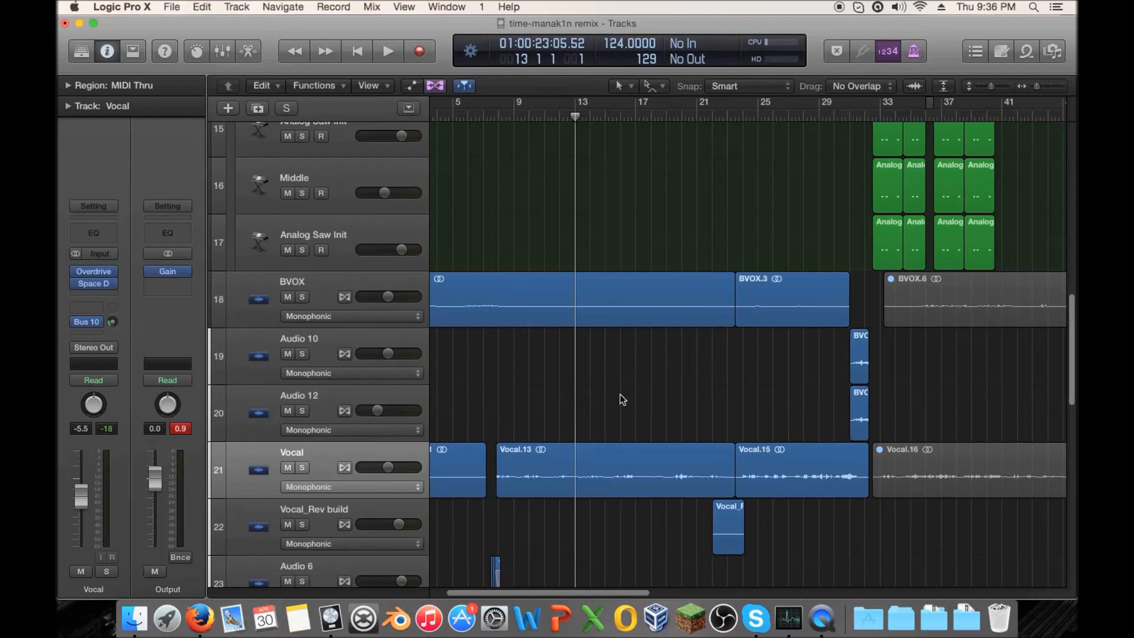
Step: Reopen the vocal's Overdrive, play from bar 13 with Drive at 24 dB and Output at -22.0 dB, and stop playback
mouse_move(95, 274)
mouse_move(575, 347)
mouse_down()
mouse_move(511, 331)
mouse_move(582, 336)
mouse_move(572, 336)
mouse_up()
click(100, 278)
key(space)
drag(127, 216, 133, 165)
drag(249, 177, 249, 203)
drag(126, 158, 128, 142)
drag(249, 200, 251, 195)
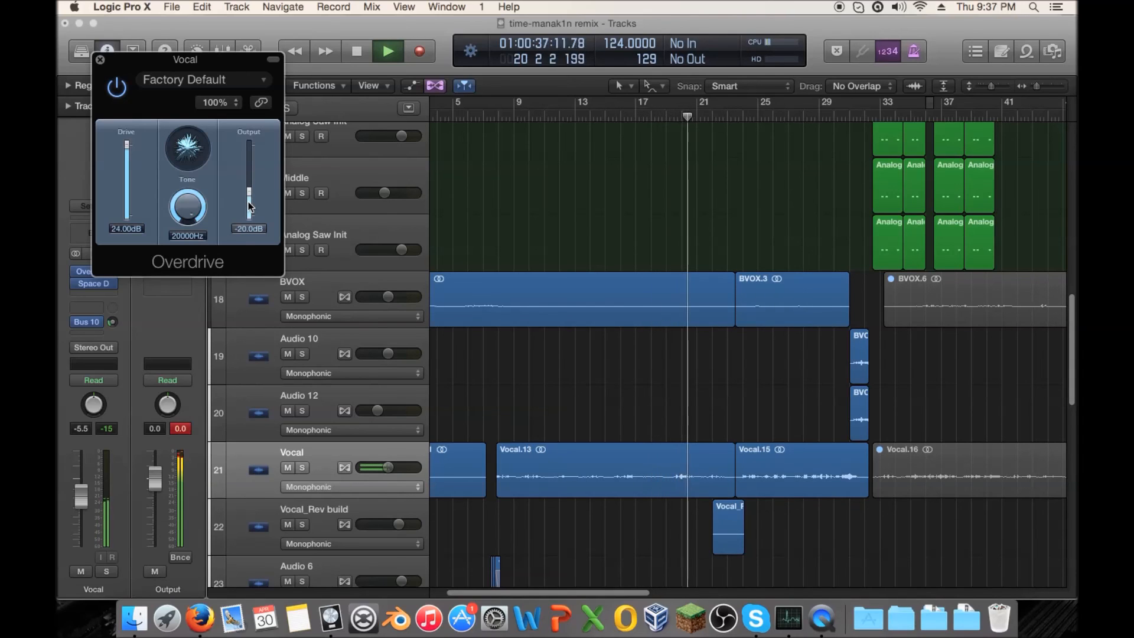
drag(248, 200, 248, 203)
key(space)
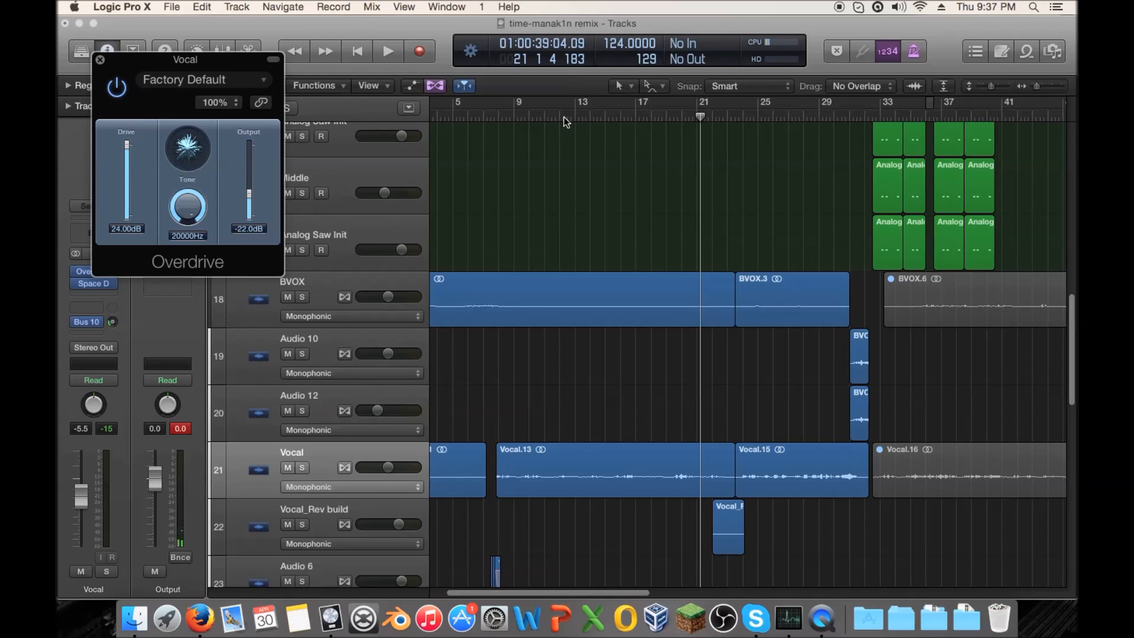
Step: Return the playhead to bar 13 and move the Overdrive window over the arrangement, away from the channel strips
click(573, 117)
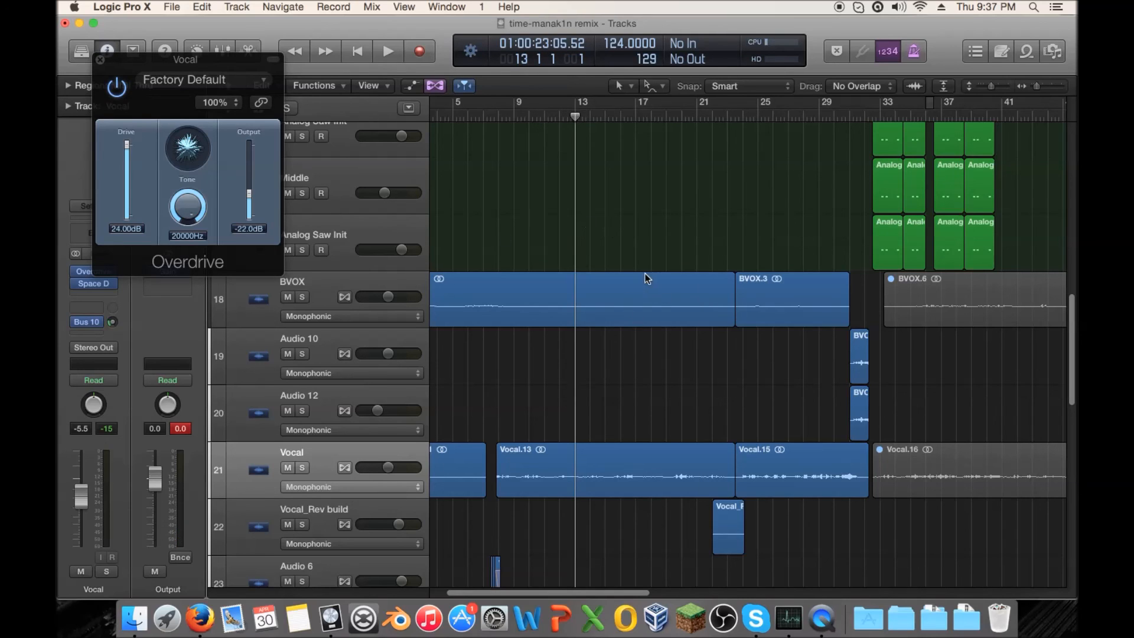
scroll(588, 346, down, 4)
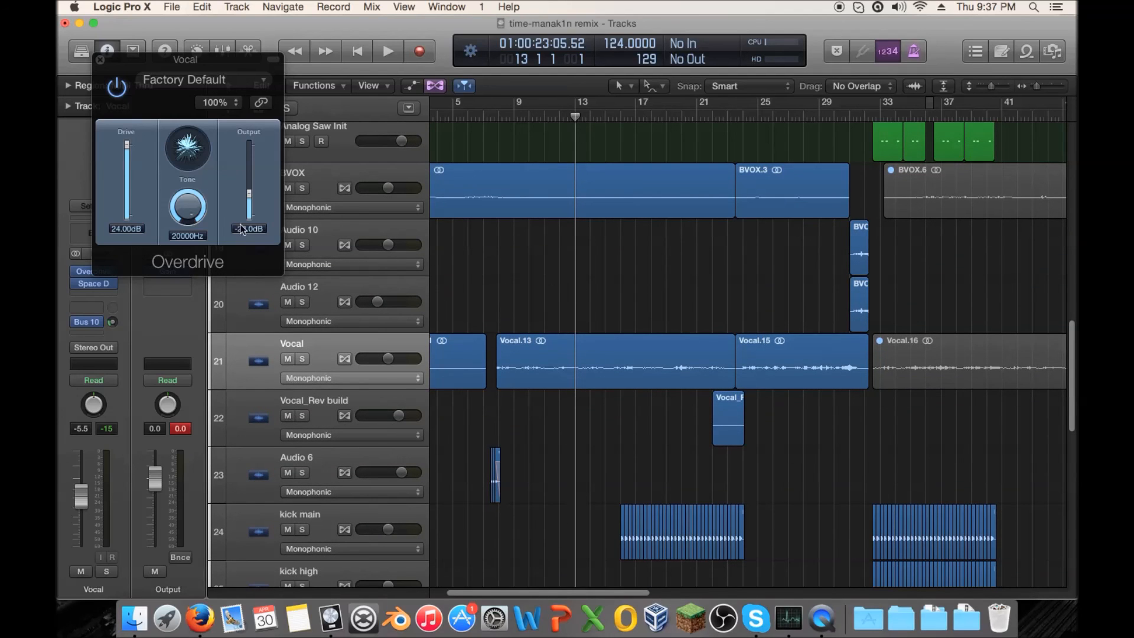
drag(195, 63, 891, 242)
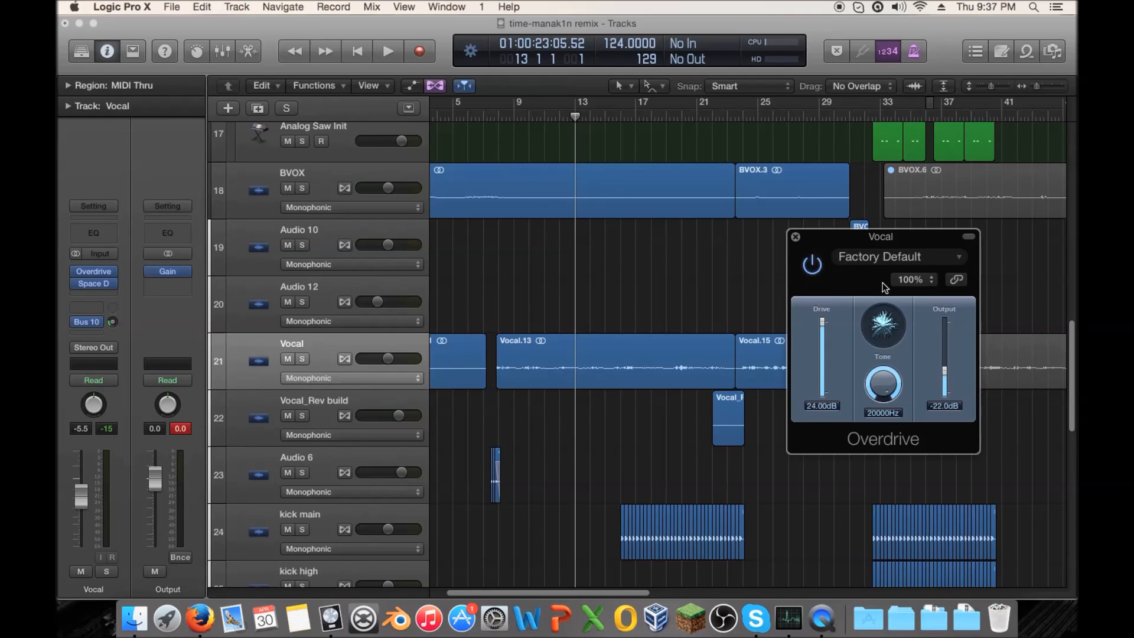
click(897, 260)
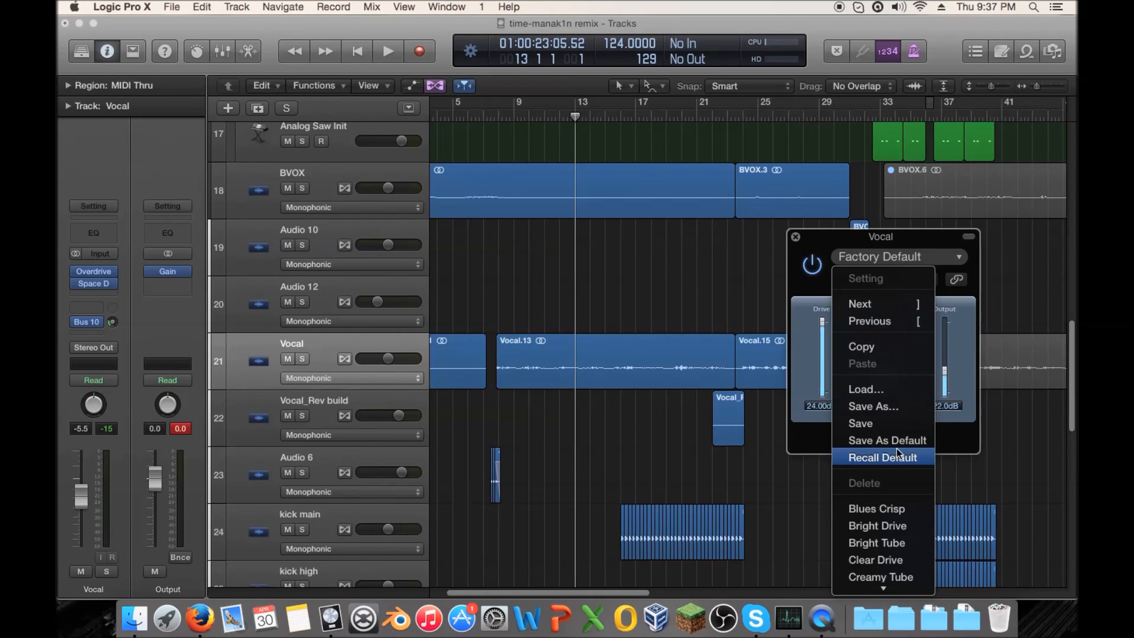
click(875, 245)
Step: Reset Overdrive's Drive to 6.00 dB, raise its Output to slightly below -4.0 dB during playback, and close the plug-in
drag(821, 323, 826, 398)
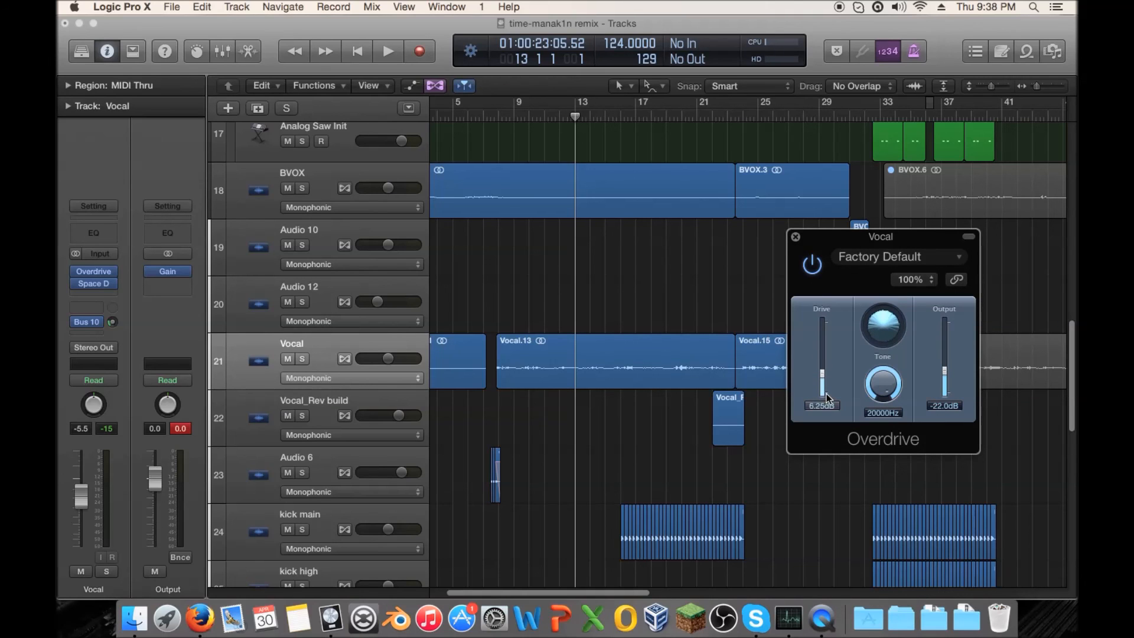
key(space)
drag(946, 405, 946, 360)
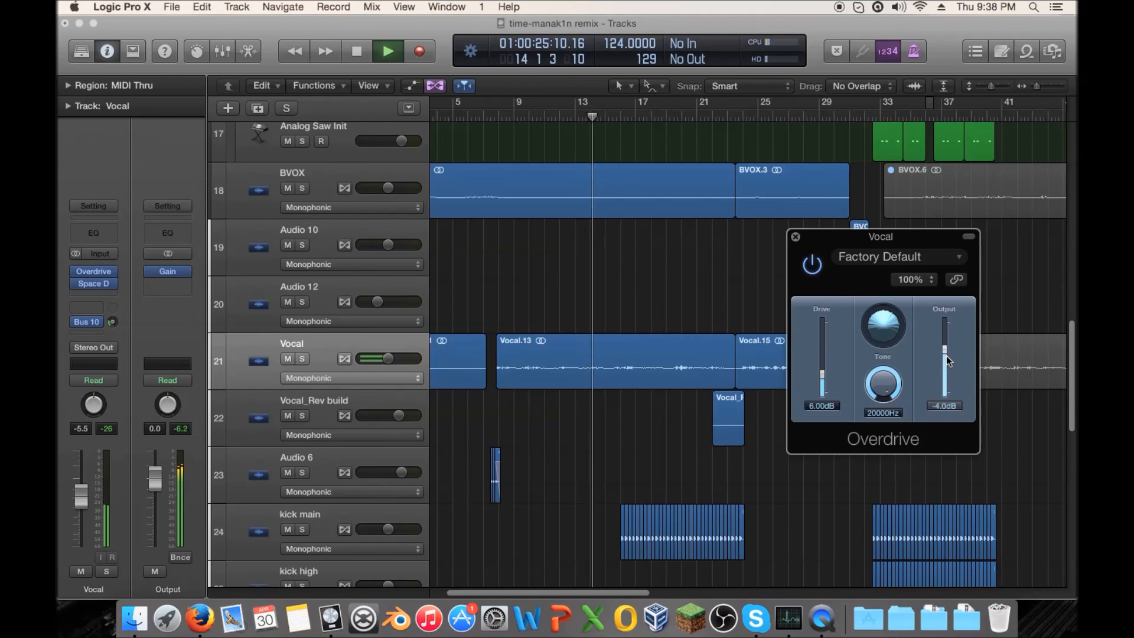
drag(946, 360, 946, 364)
click(795, 238)
key(space)
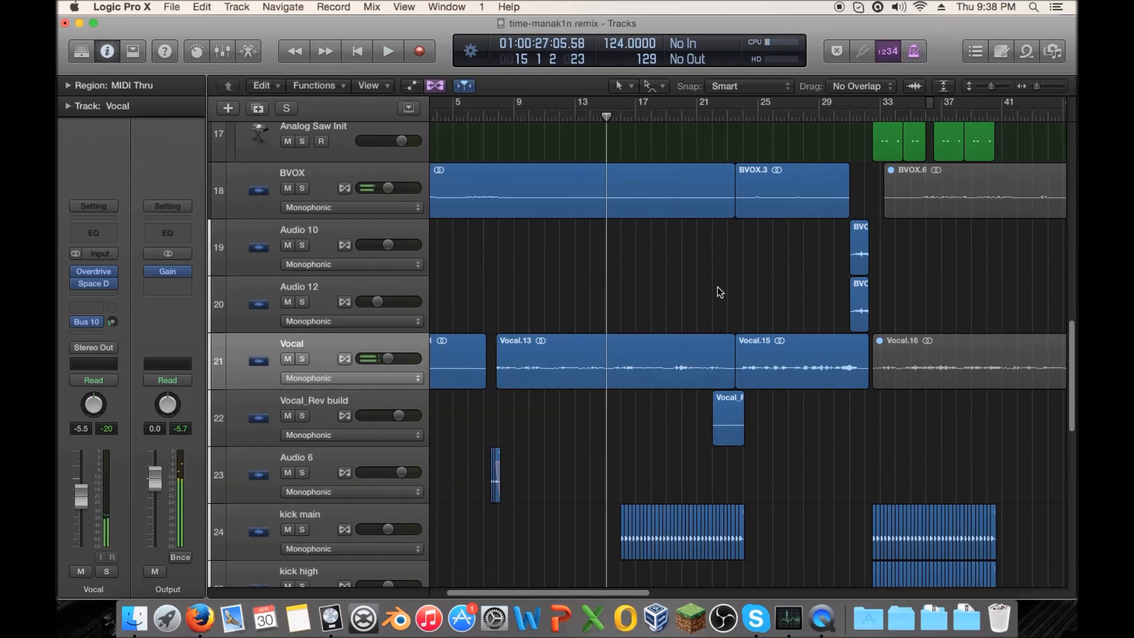